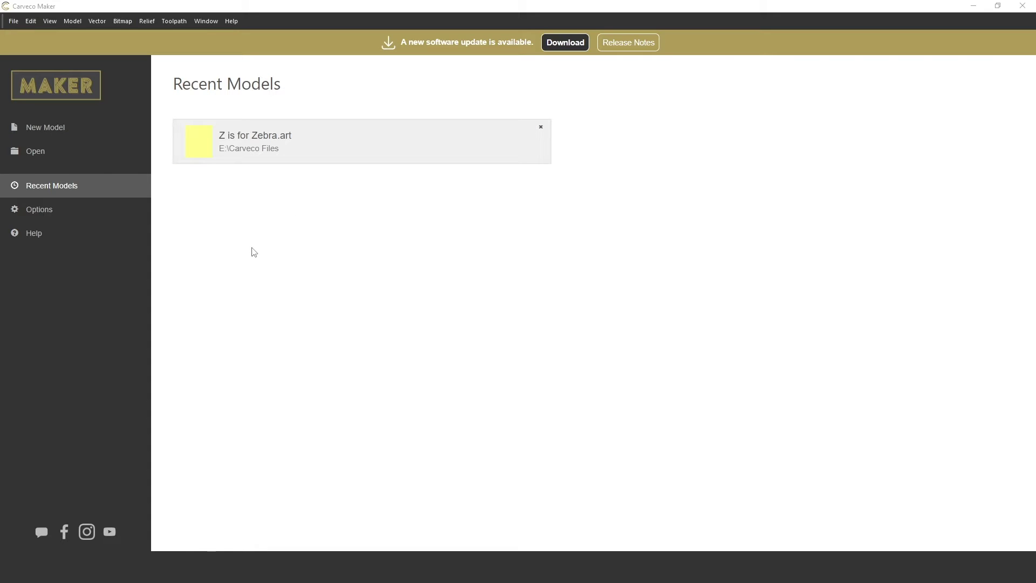
Create a new model 290 mm wide and 350 mm high
click(72, 129)
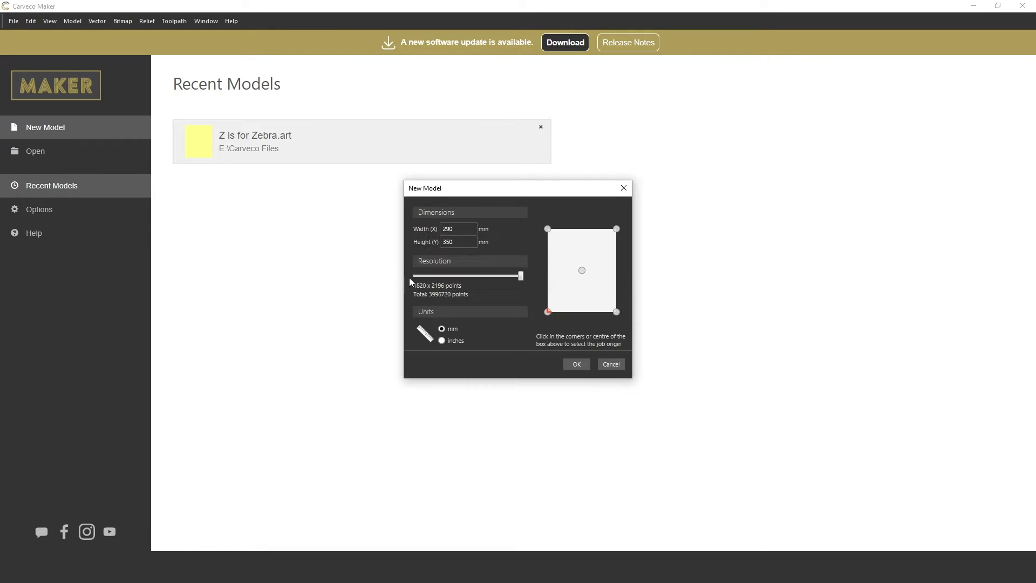
click(471, 239)
click(576, 365)
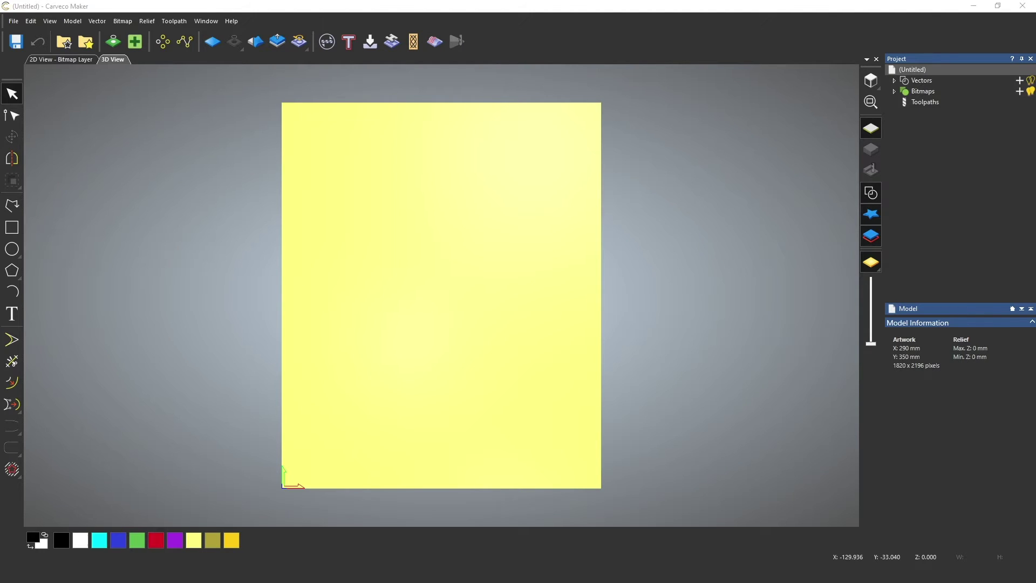
Bring zebra.svg from the Tutorial files folder into the model and delete the imported vectors
key(alt+Tab)
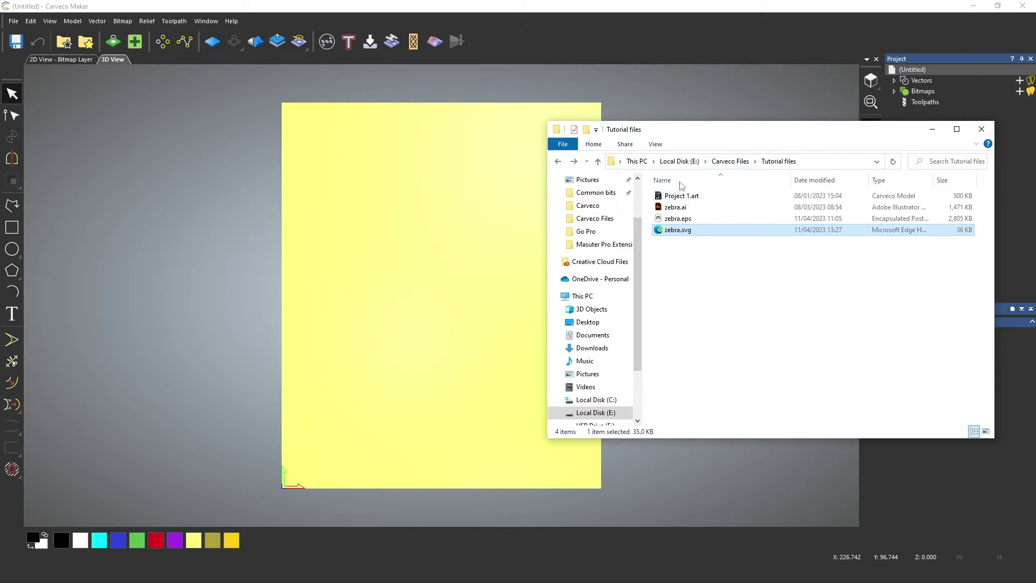
drag(681, 232, 452, 287)
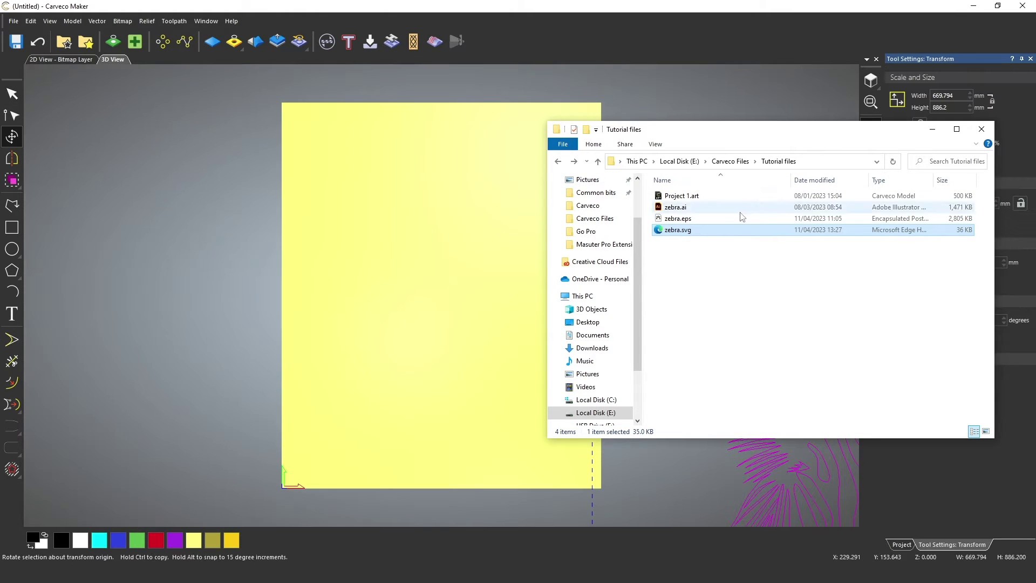
click(936, 134)
drag(781, 330, 590, 234)
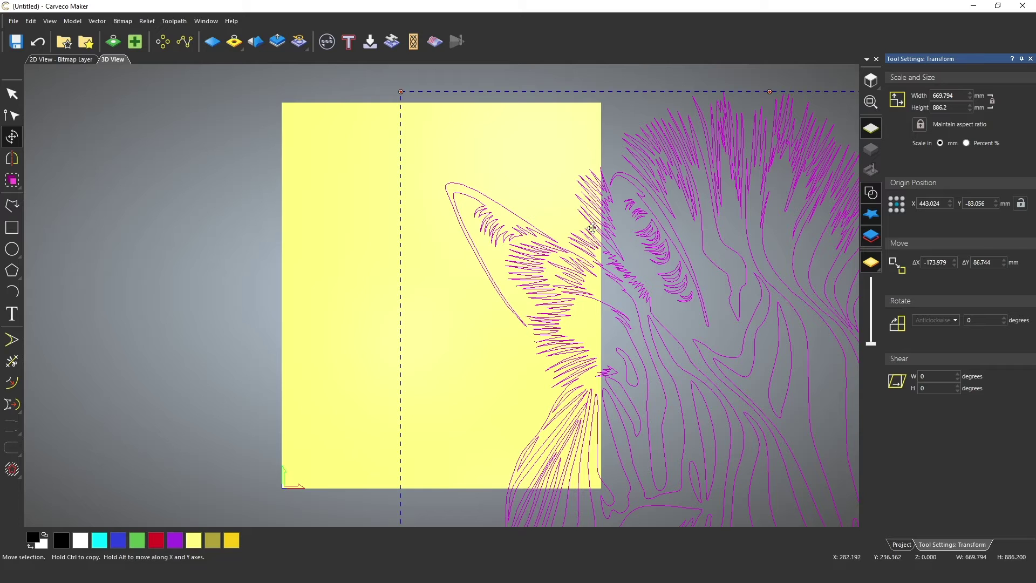
key(Delete)
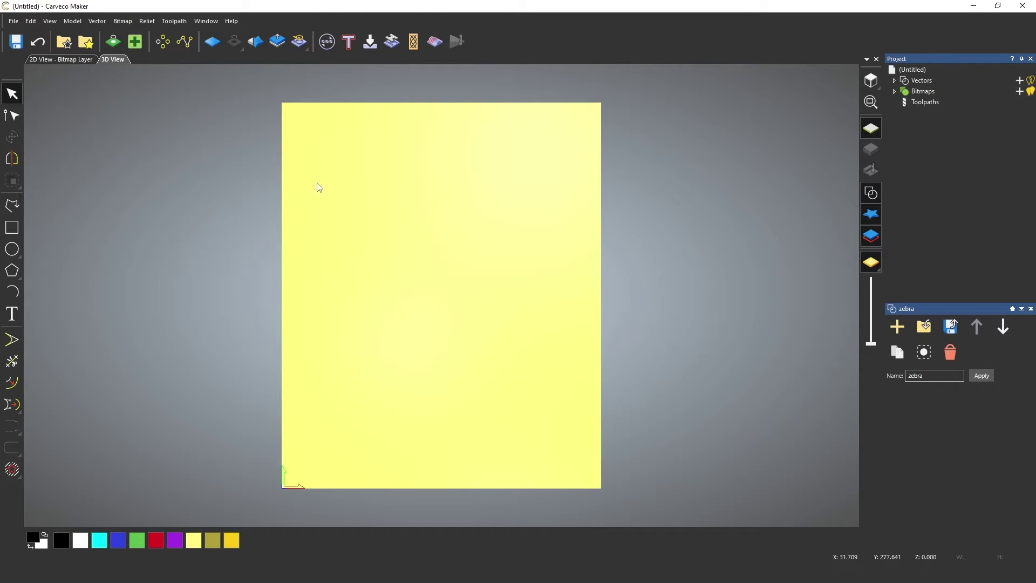
Import zebra.svg as vectors into the current layer and centre the artwork on the model
click(98, 21)
click(113, 38)
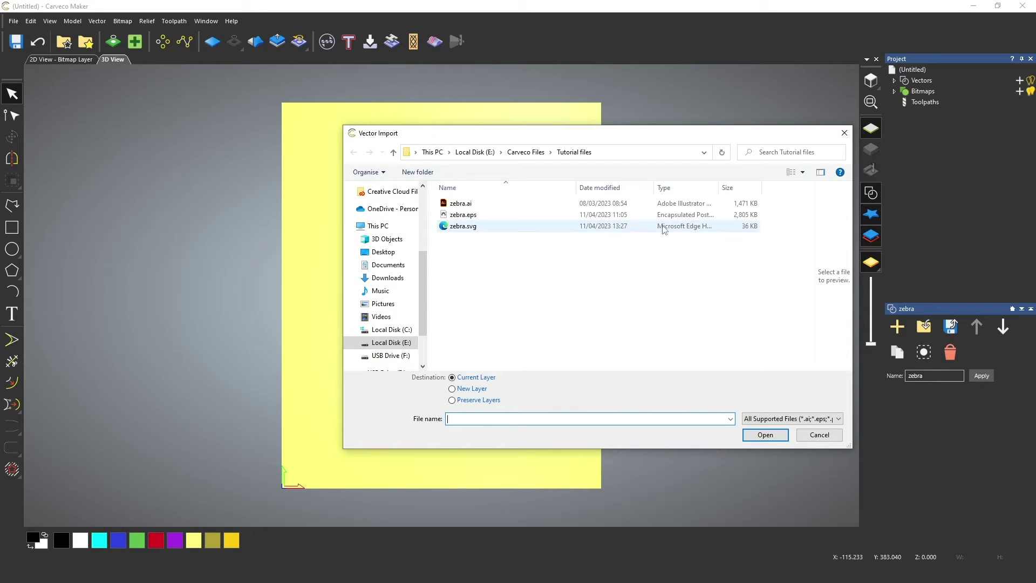
click(464, 227)
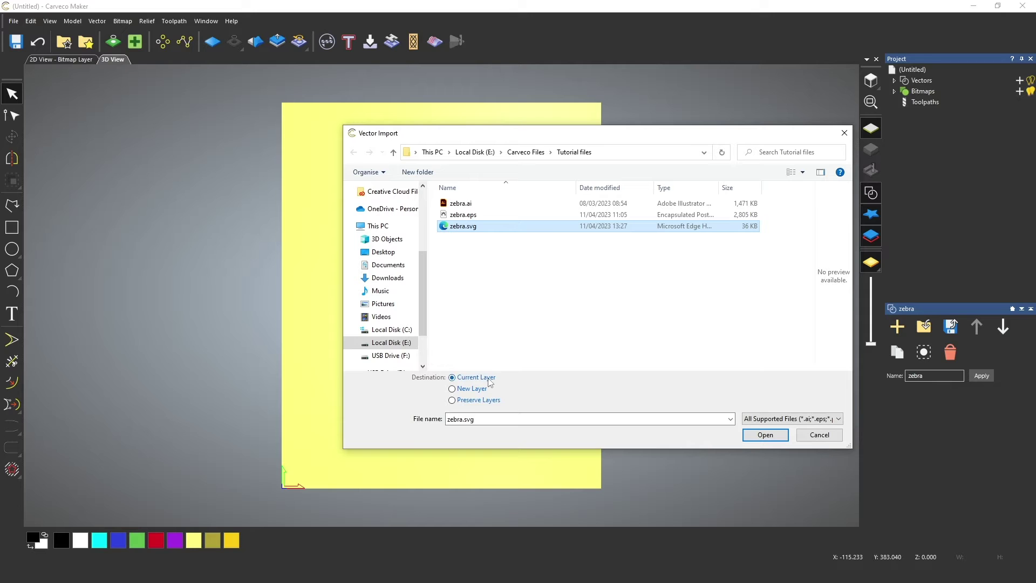
click(766, 434)
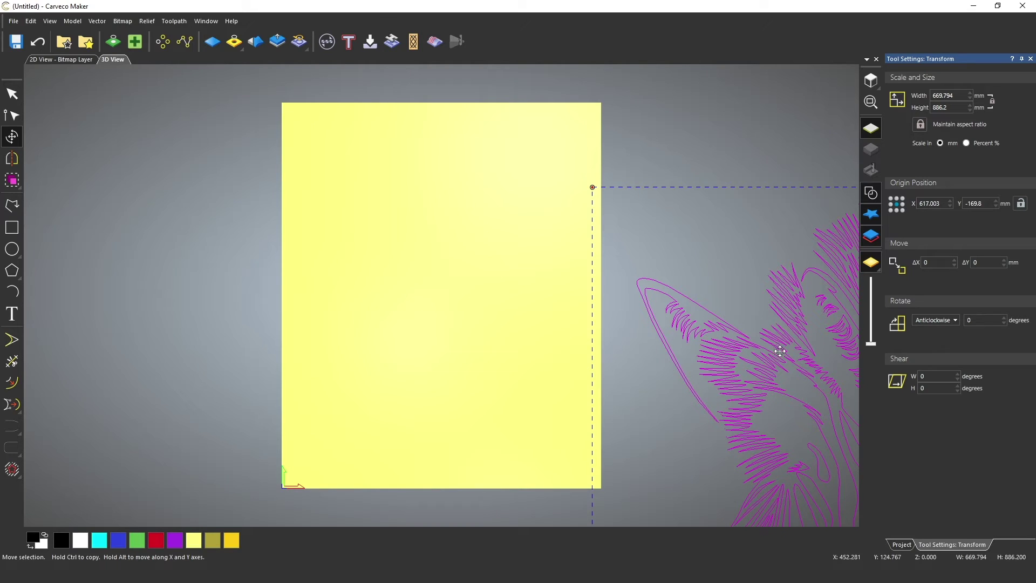
key(F9)
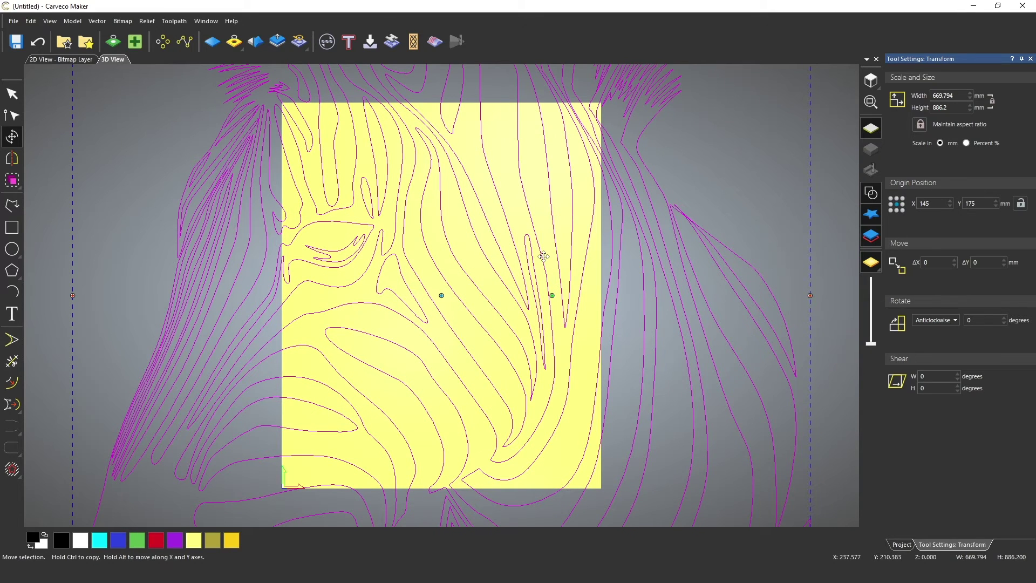
Scale the zebra proportionally to about 185 × 245 mm and position it in the lower-right area of the yellow workpiece
scroll(544, 257, down, 4)
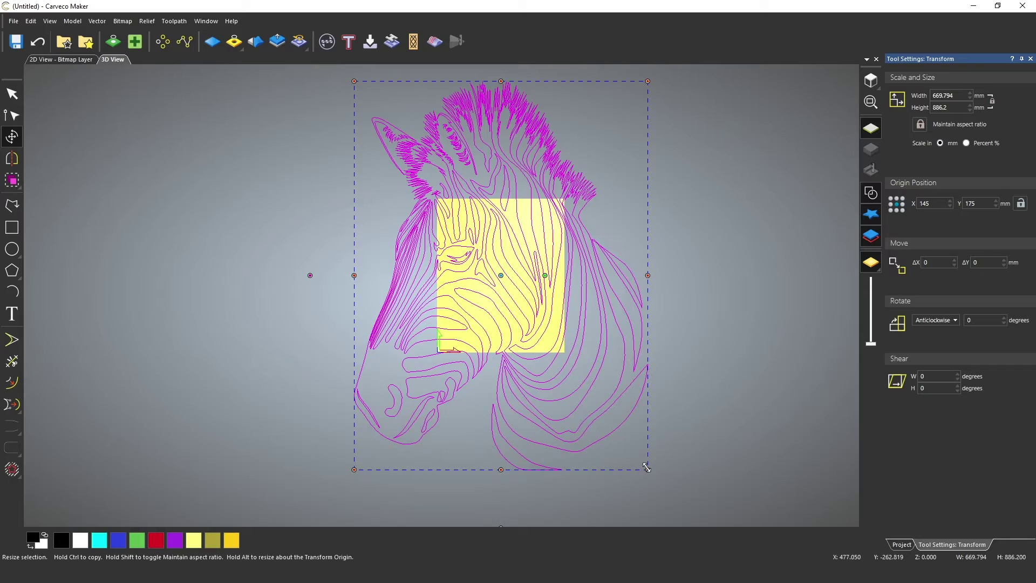
drag(648, 469, 402, 230)
drag(421, 178, 543, 324)
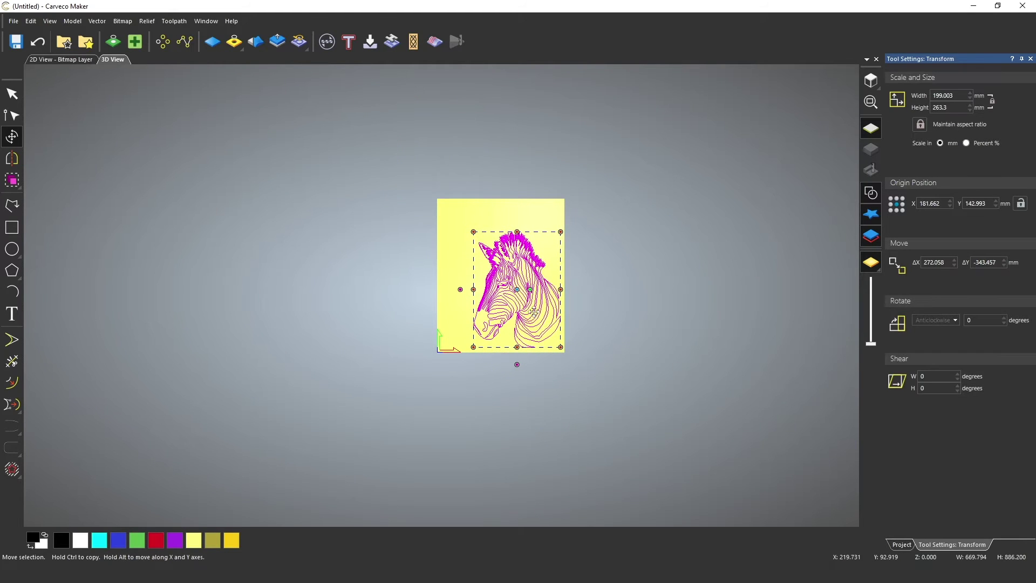
scroll(531, 309, up, 2)
scroll(532, 310, up, 2)
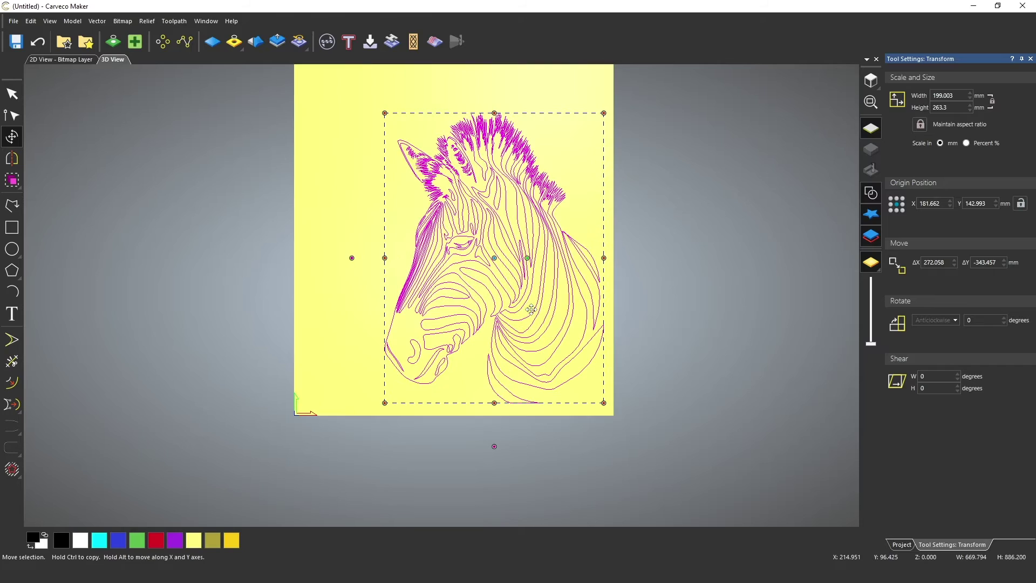
drag(391, 111, 406, 132)
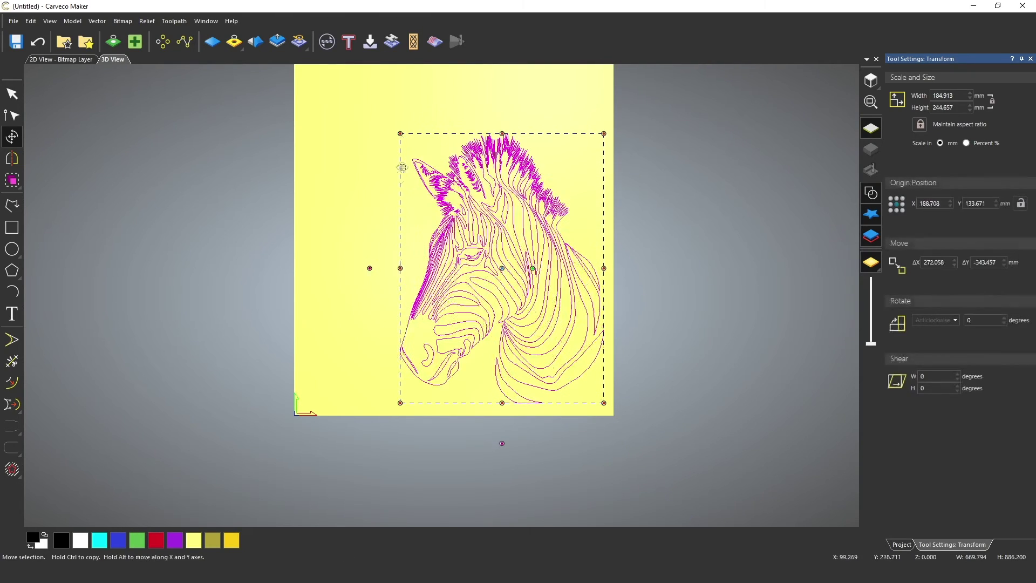
click(869, 102)
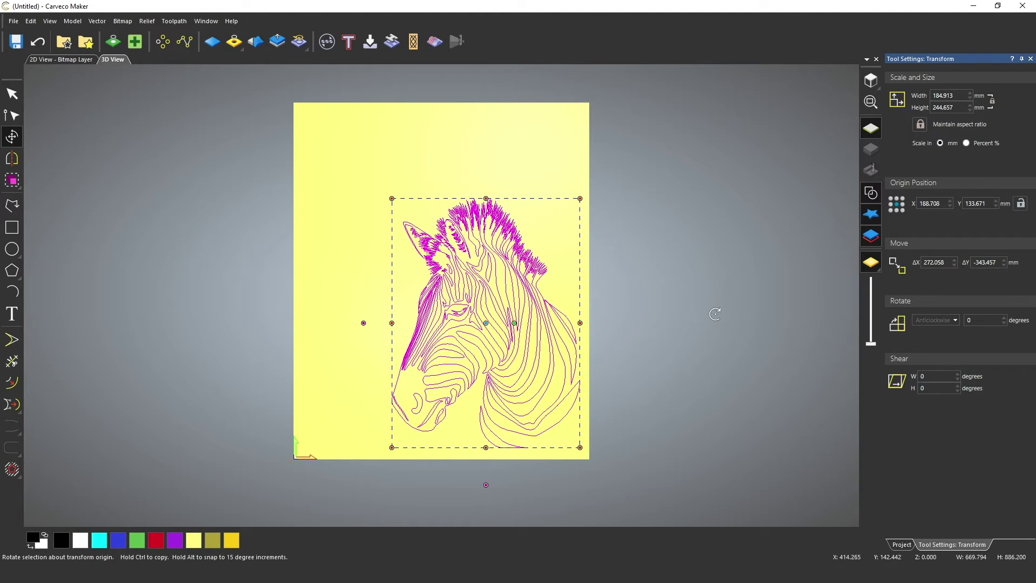
key(Escape)
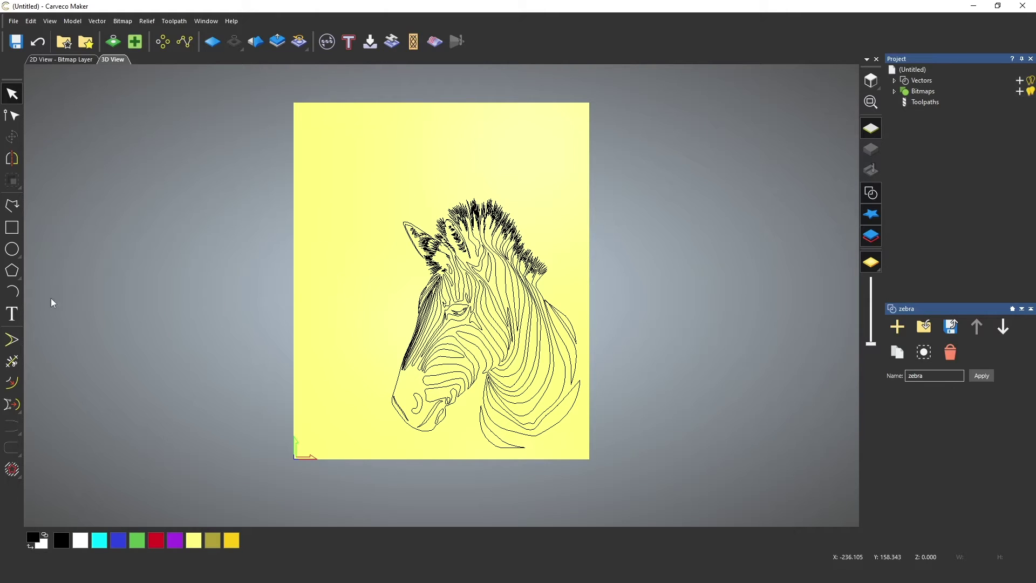
Start a vector text reading "Z is for ..." near the upper-left corner of the workpiece
click(14, 319)
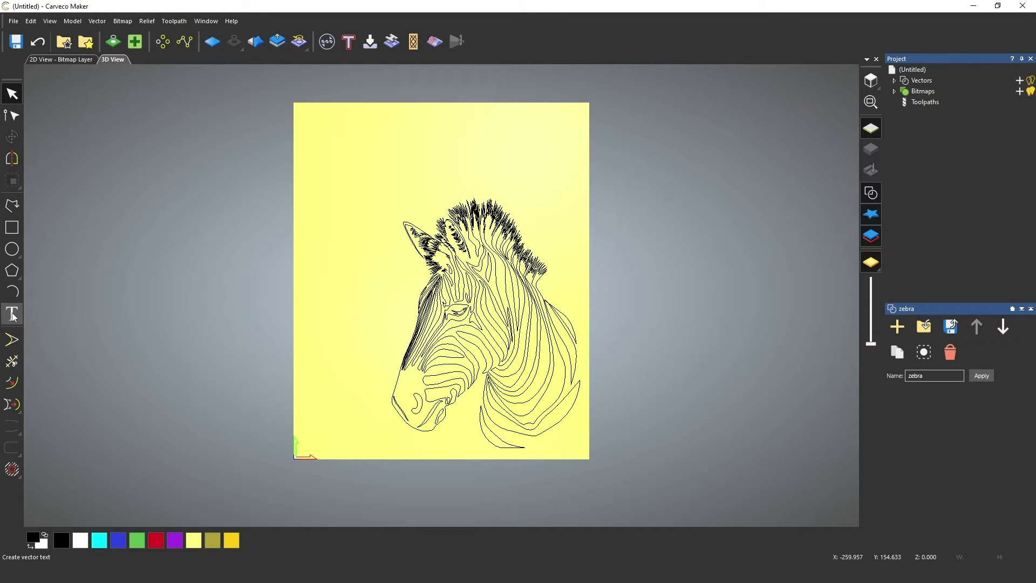
click(322, 144)
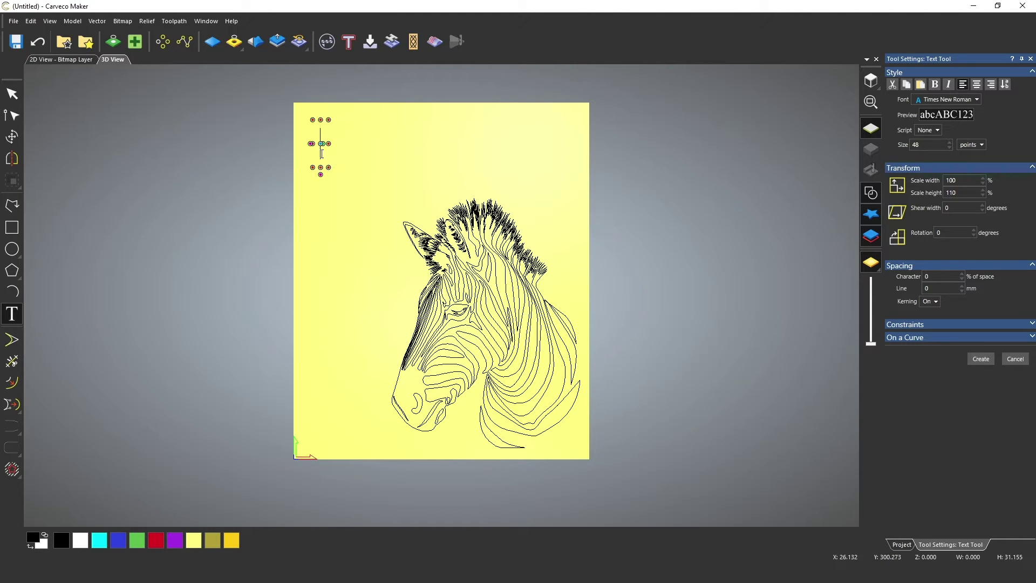
text(Z is for ...)
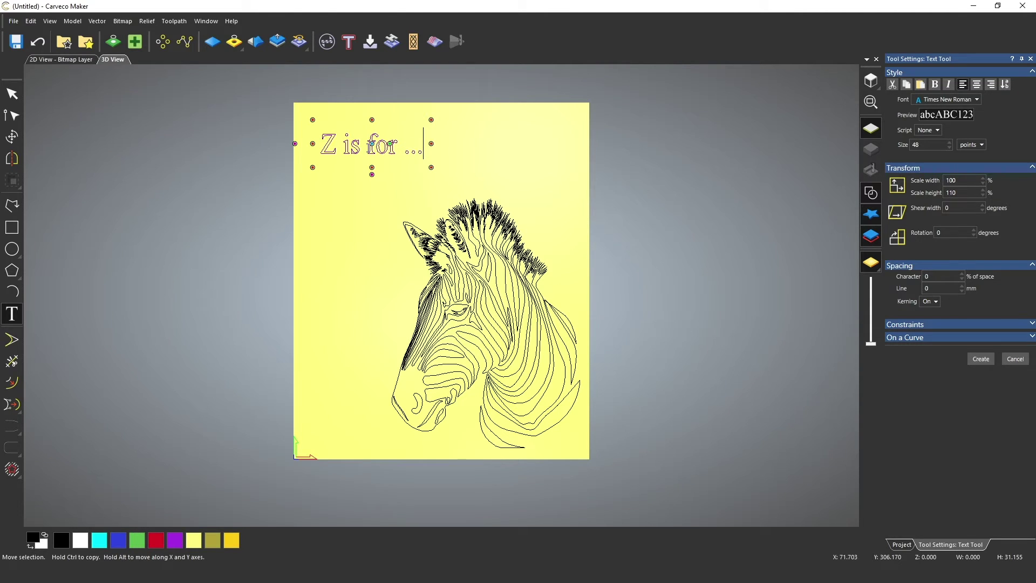
Enlarge the "Z is for ..." text to about 164 mm wide, position it above the zebra, and create it
scroll(371, 144, up, 10)
scroll(374, 156, up, 4)
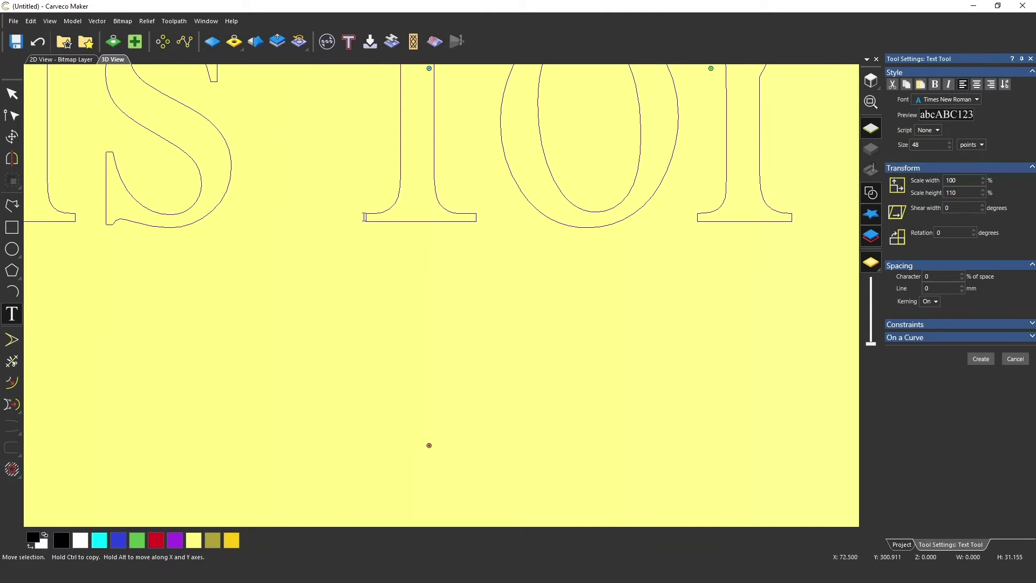
scroll(489, 218, down, 4)
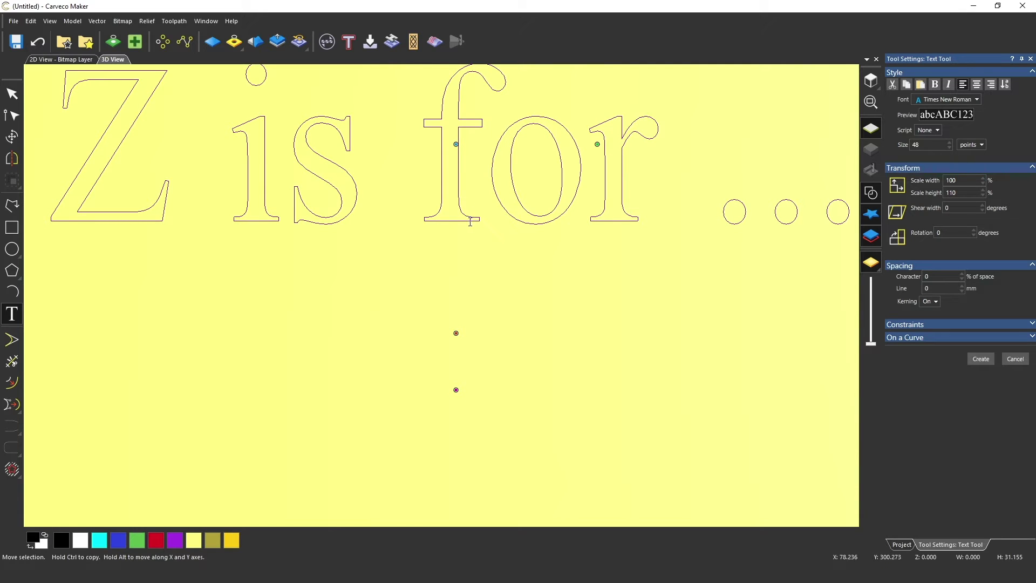
scroll(470, 222, down, 1)
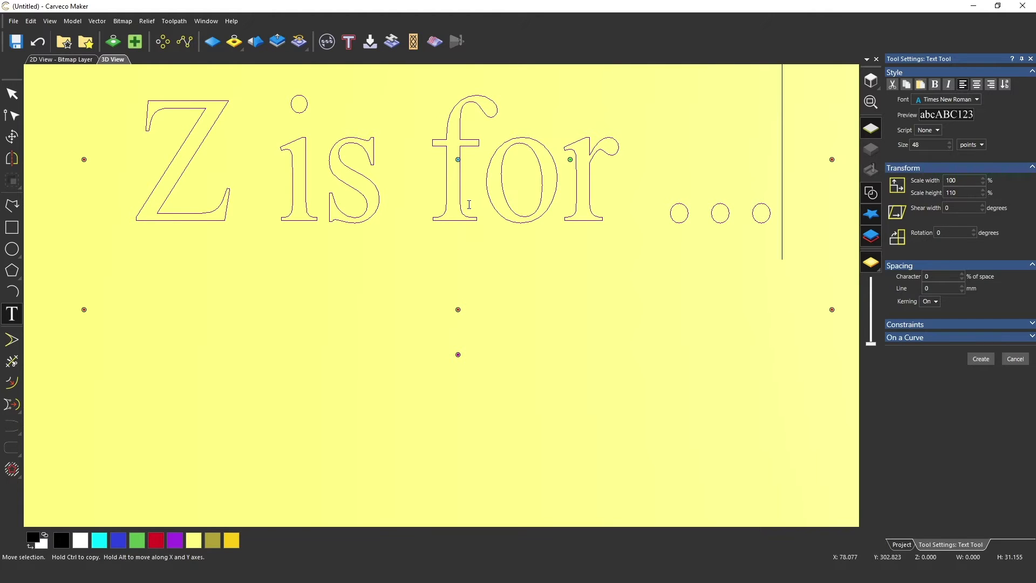
scroll(469, 204, down, 1)
scroll(497, 201, down, 1)
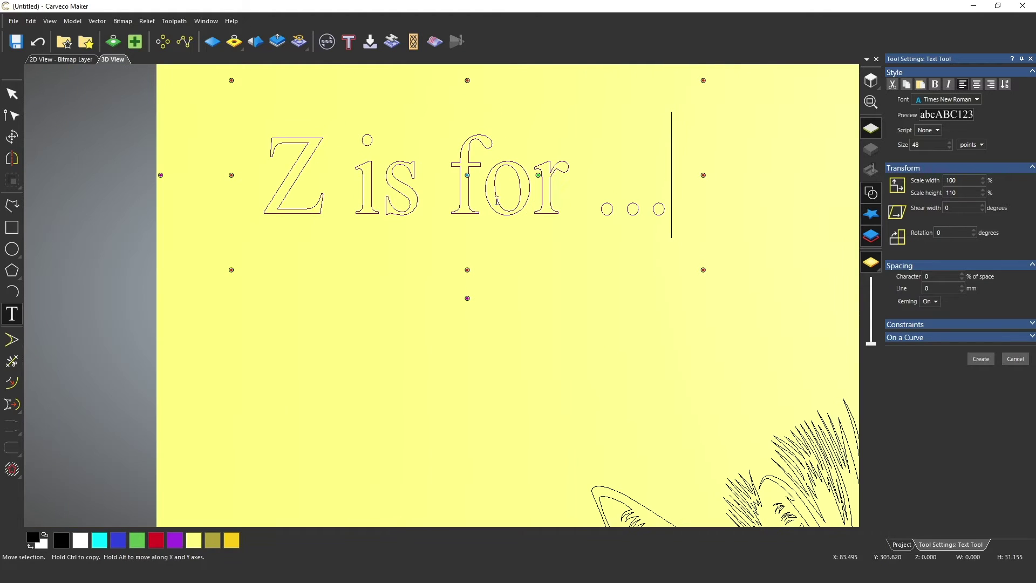
scroll(330, 138, down, 5)
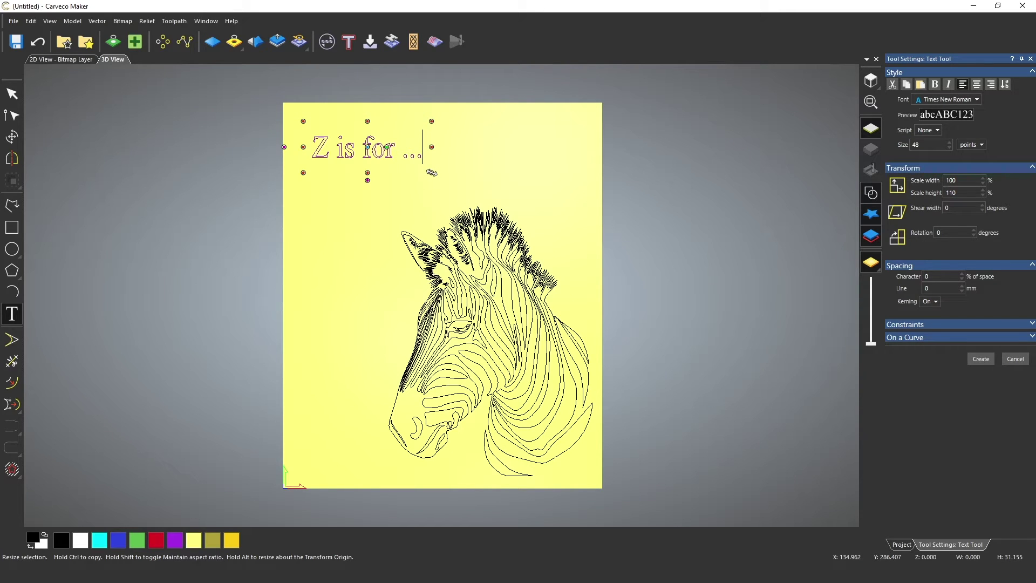
drag(431, 172, 517, 205)
drag(424, 204, 415, 202)
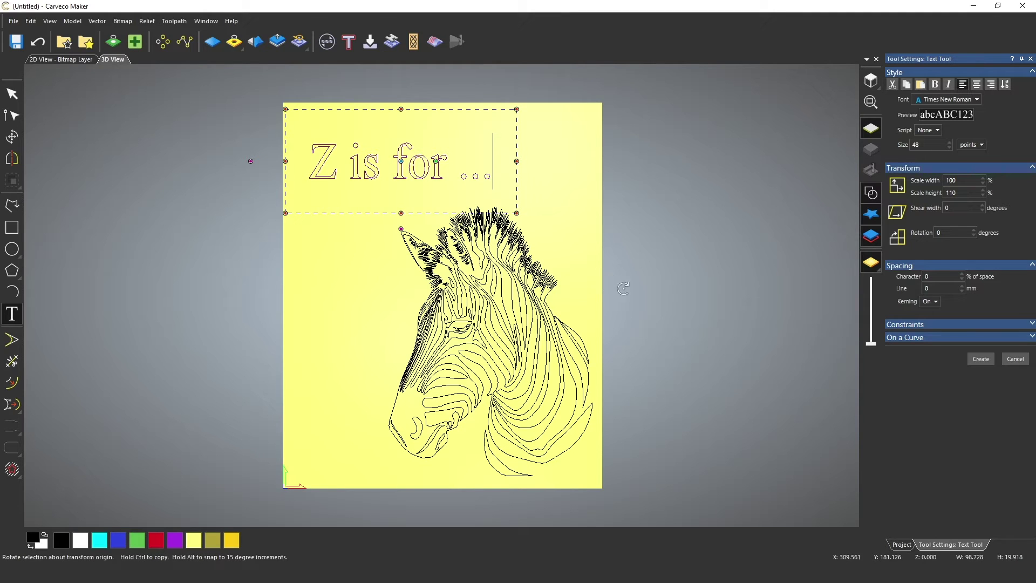
click(989, 359)
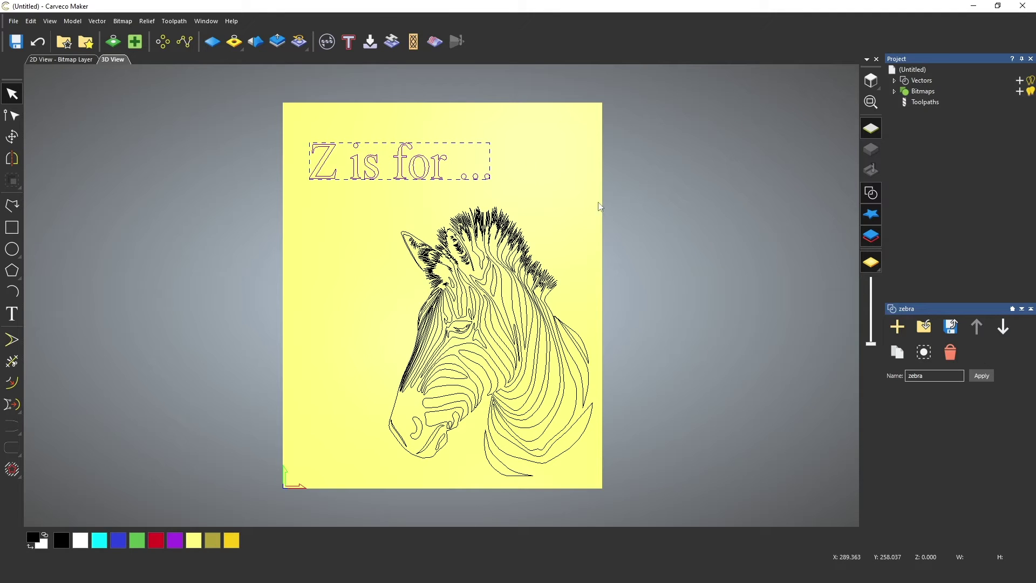
click(522, 138)
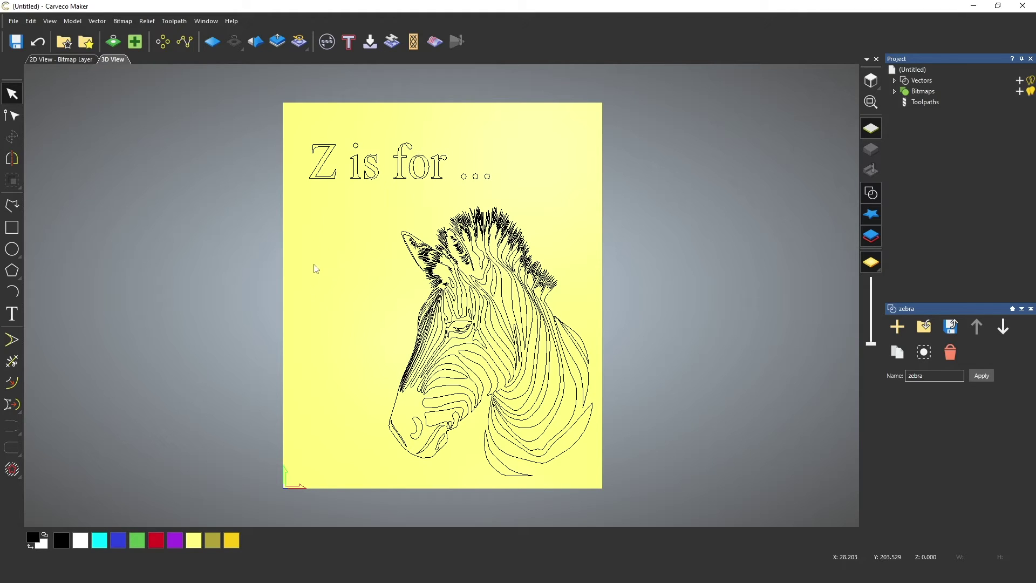
Create the two-line vector text "Stripey" and "Horse" in Times New Roman, 48 points, beside the zebra's head
click(12, 314)
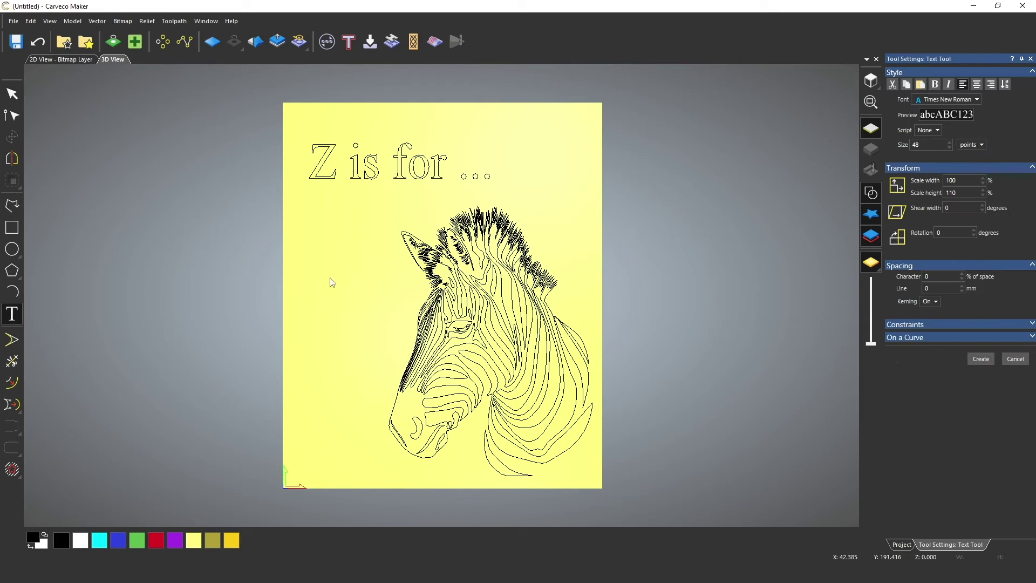
click(312, 281)
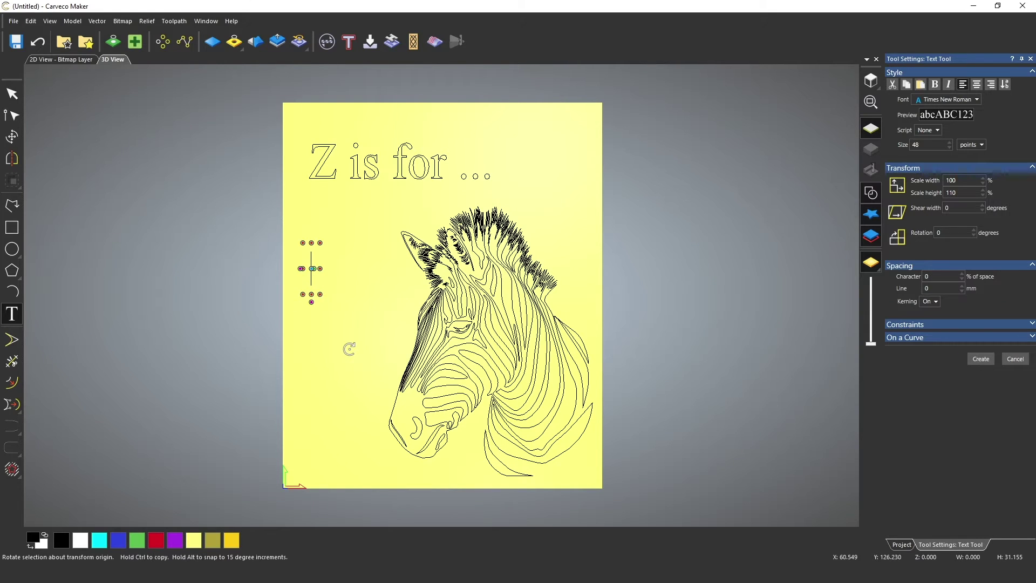
text(Stripey)
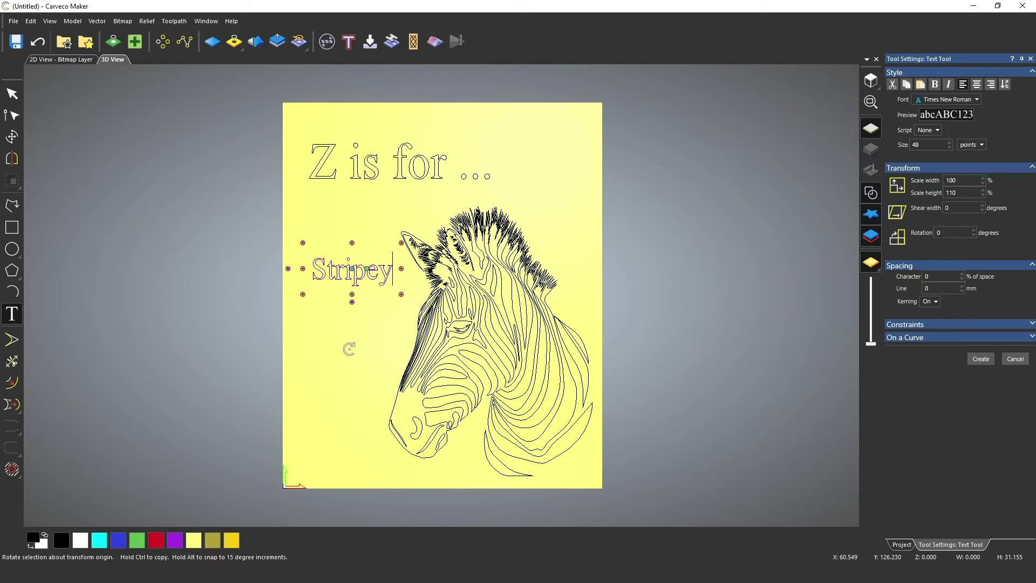
key(Return)
text(Horse)
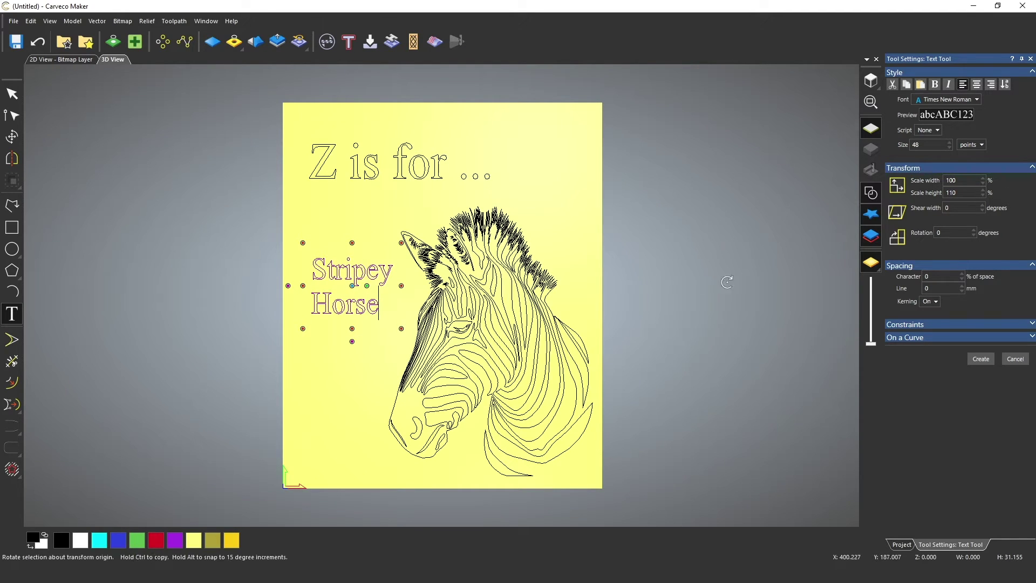
click(981, 360)
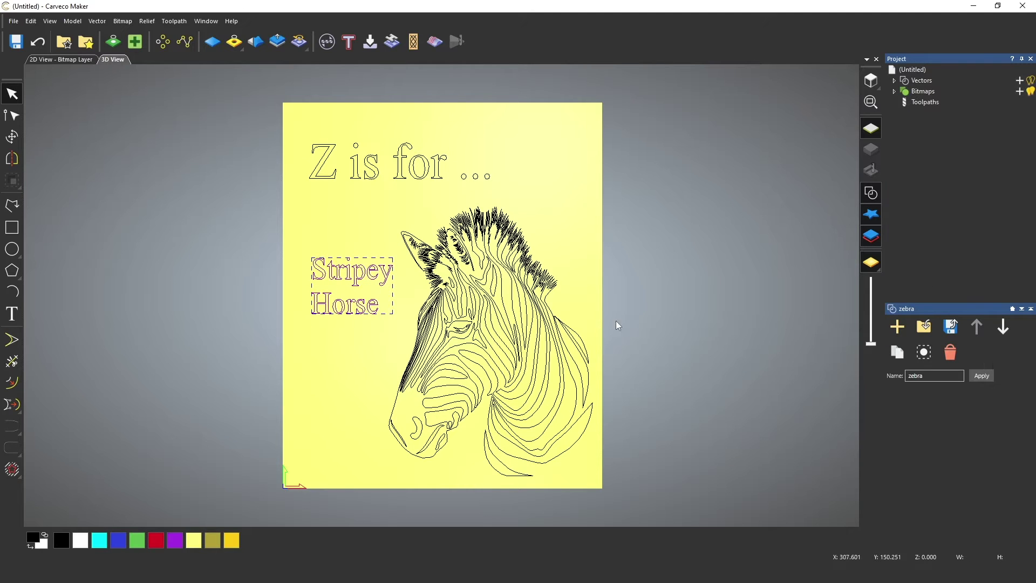
Align the "Z is for ..." and "Stripey Horse" texts along their left edges and clear the selection
shift+click(319, 179)
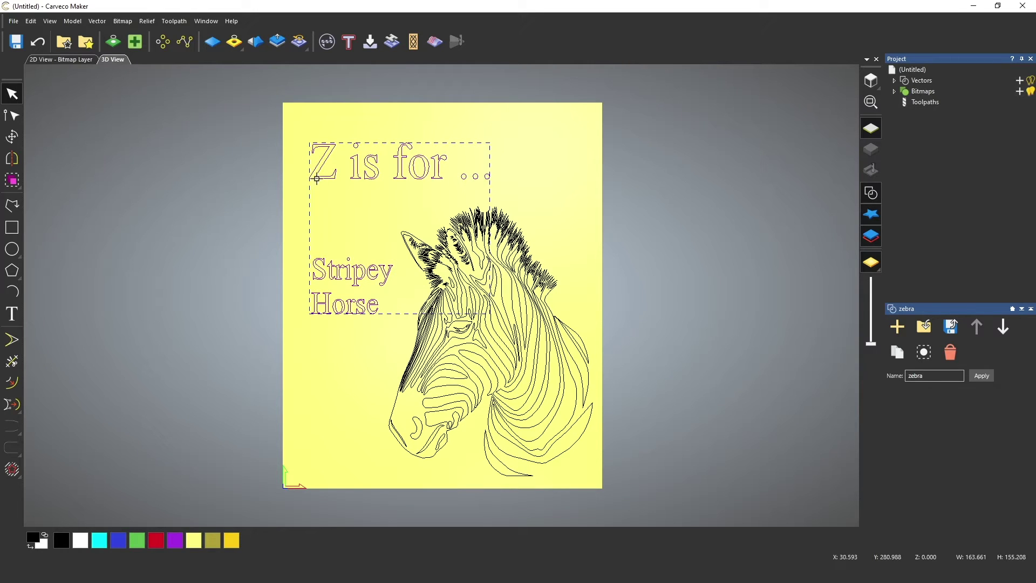
key(shift)
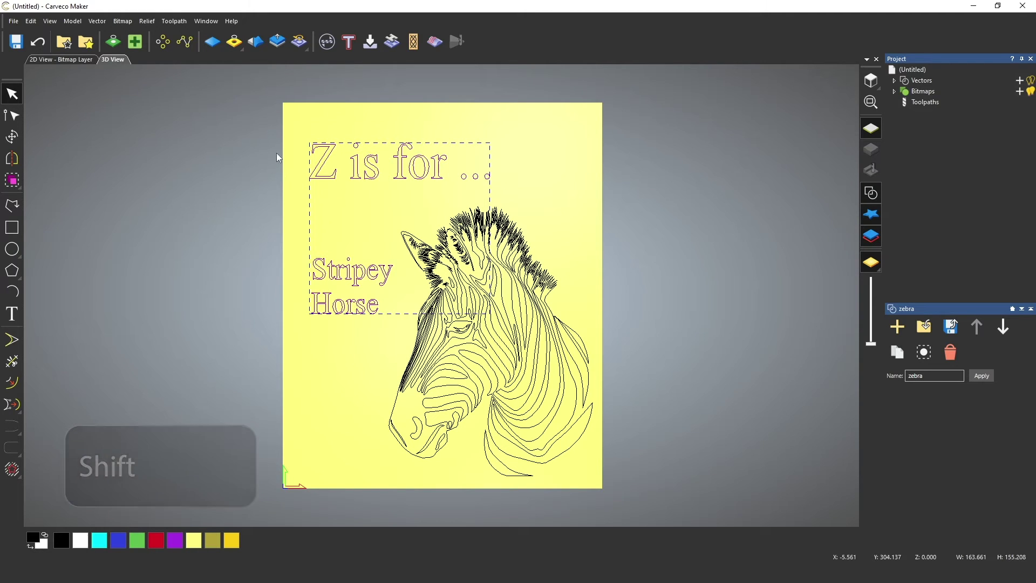
click(97, 21)
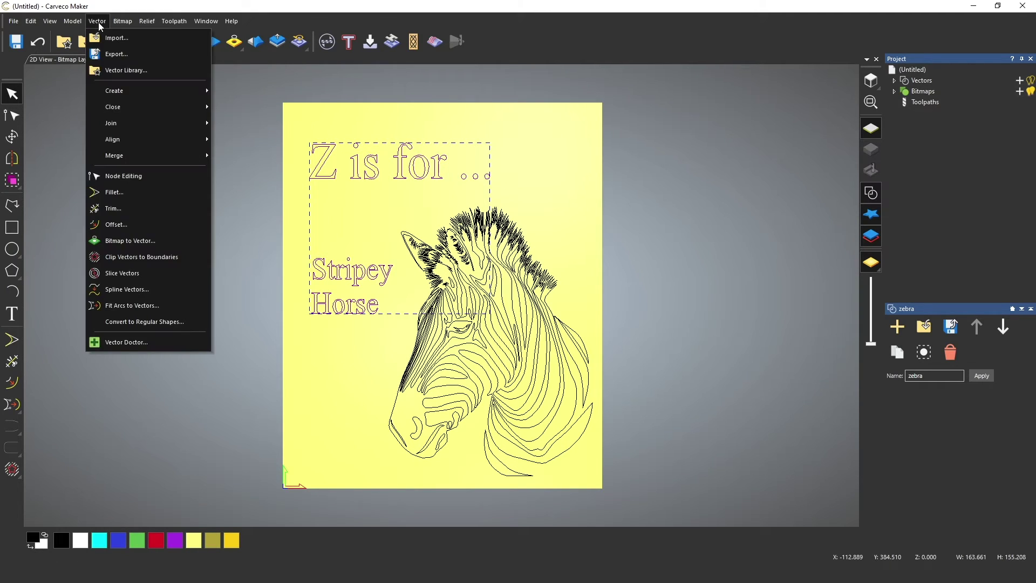
mouse_move(144, 142)
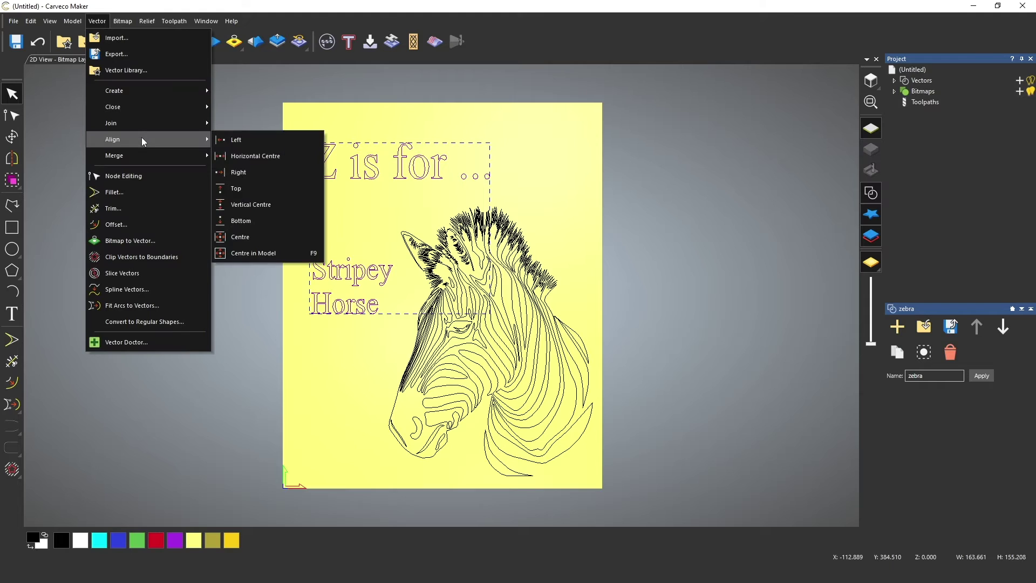
click(238, 139)
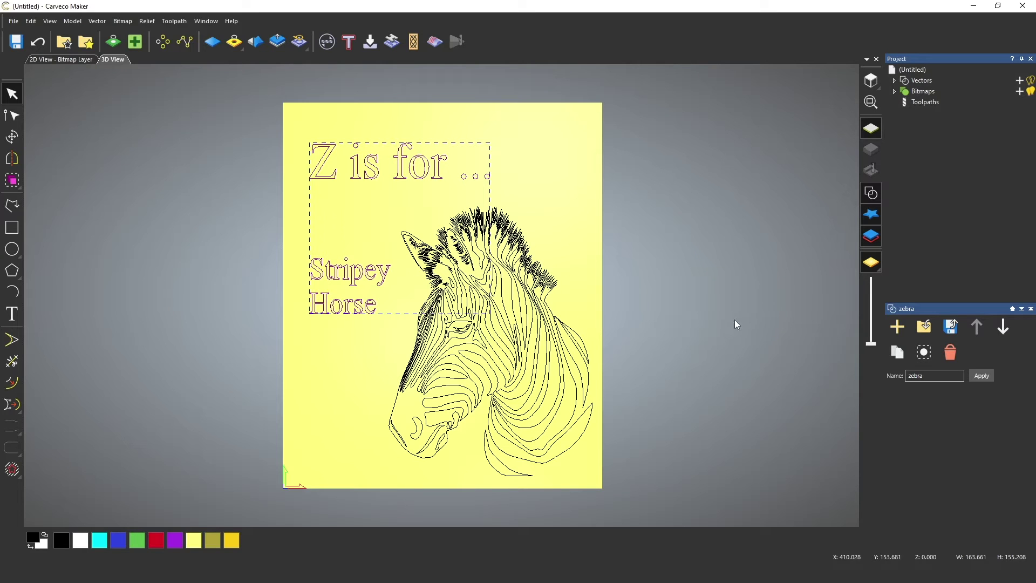
click(709, 276)
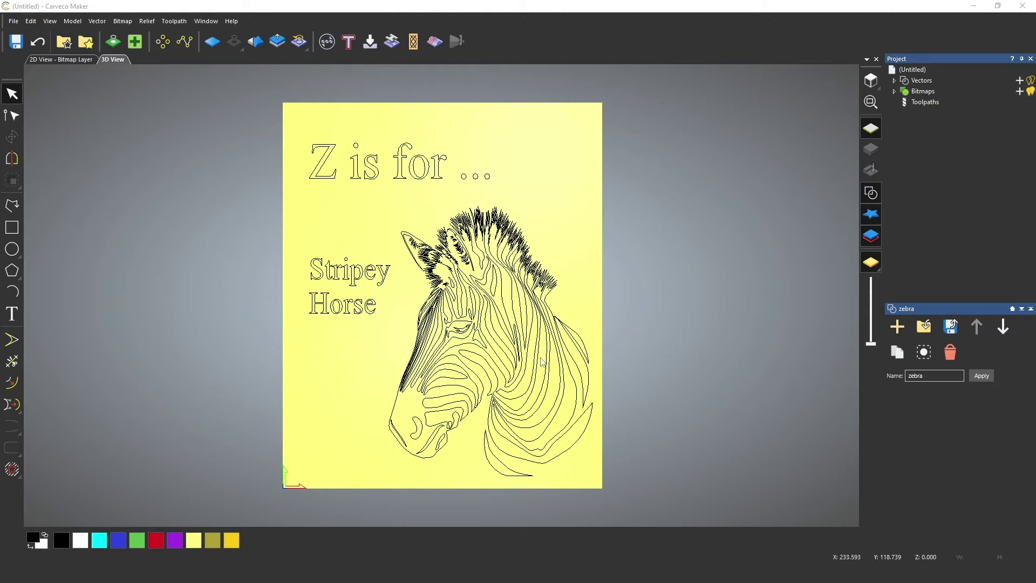
Start a V-Bit Carving toolpath for all vectors, associated with Selected Vectors, with the tool depth limited to 8 mm
key(ctrl+a)
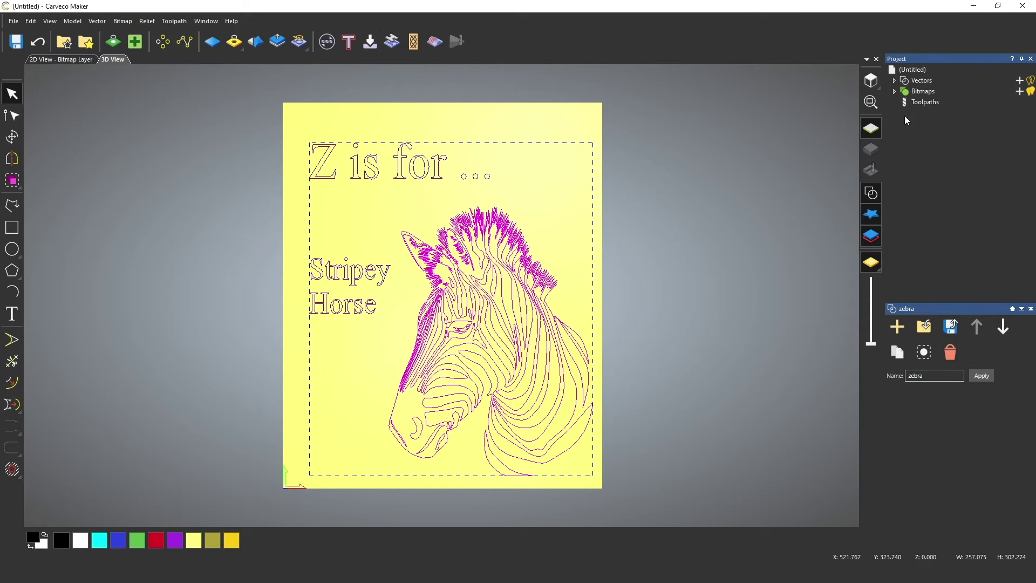
click(920, 102)
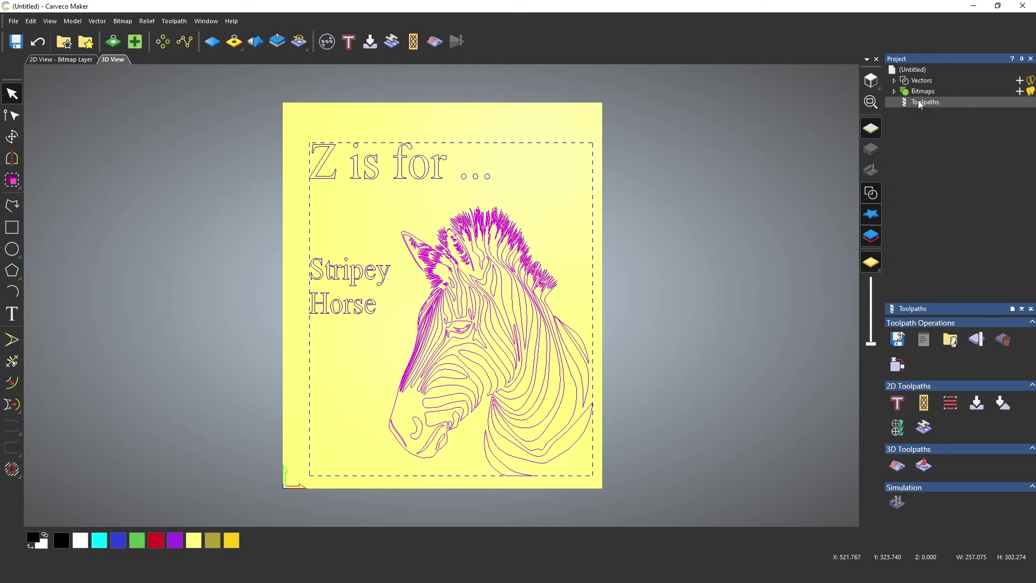
click(976, 406)
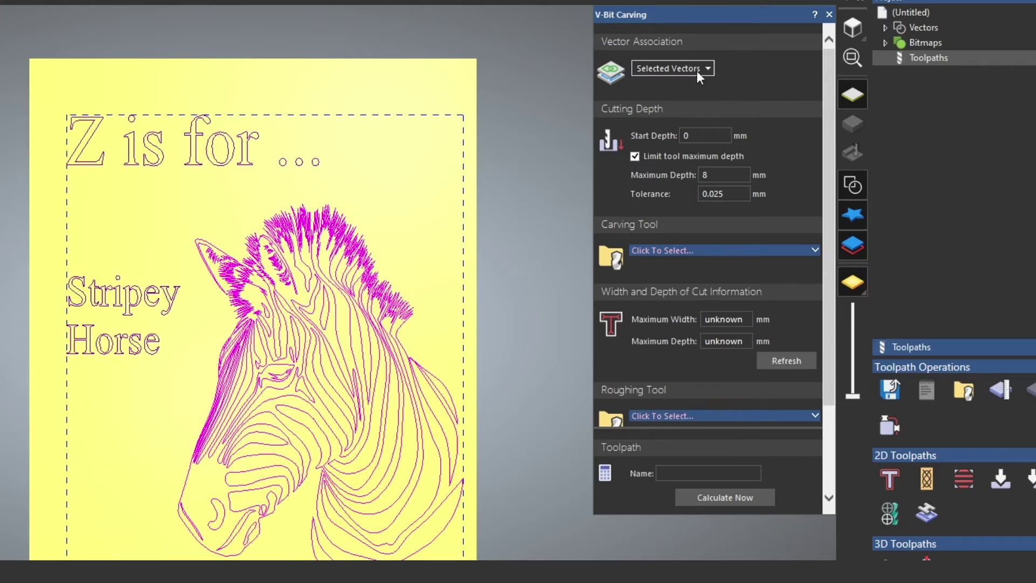
click(698, 68)
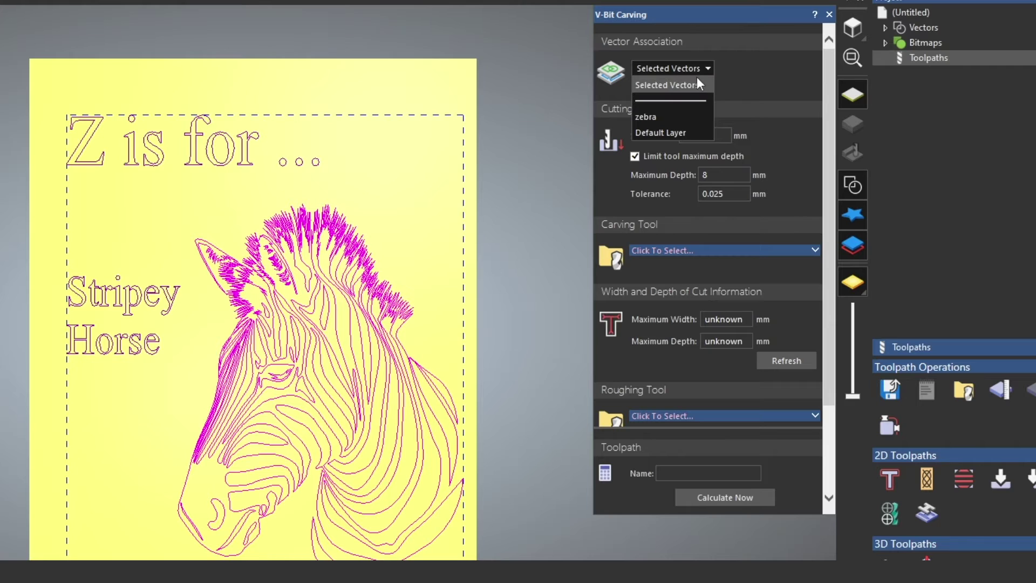
click(683, 85)
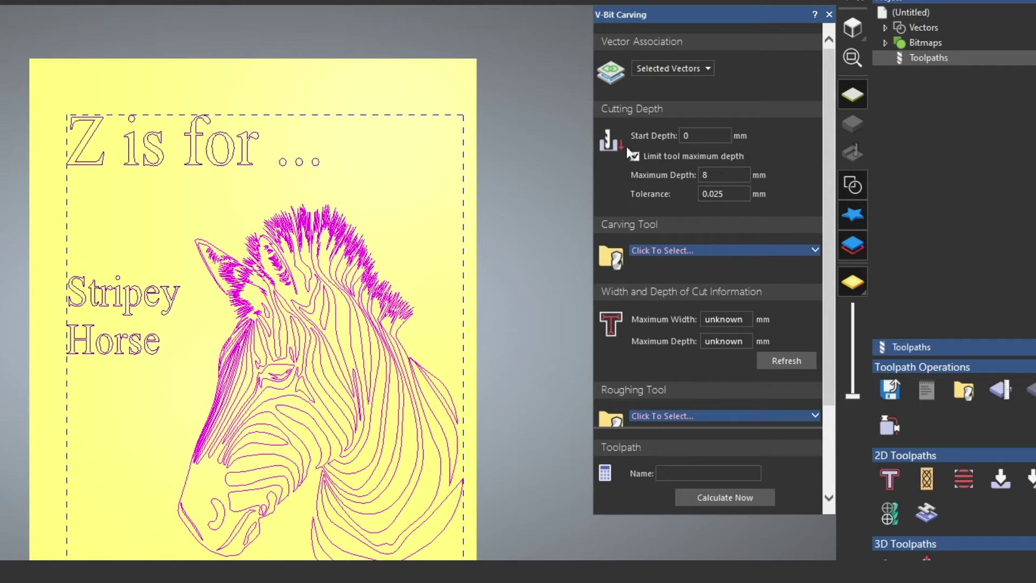
click(638, 157)
click(710, 176)
Choose the Amana #RC-45711 90 DEGREE 11/16 DIA 1/4 SHANK V-bit as the carving tool, checking its parameters first
click(711, 249)
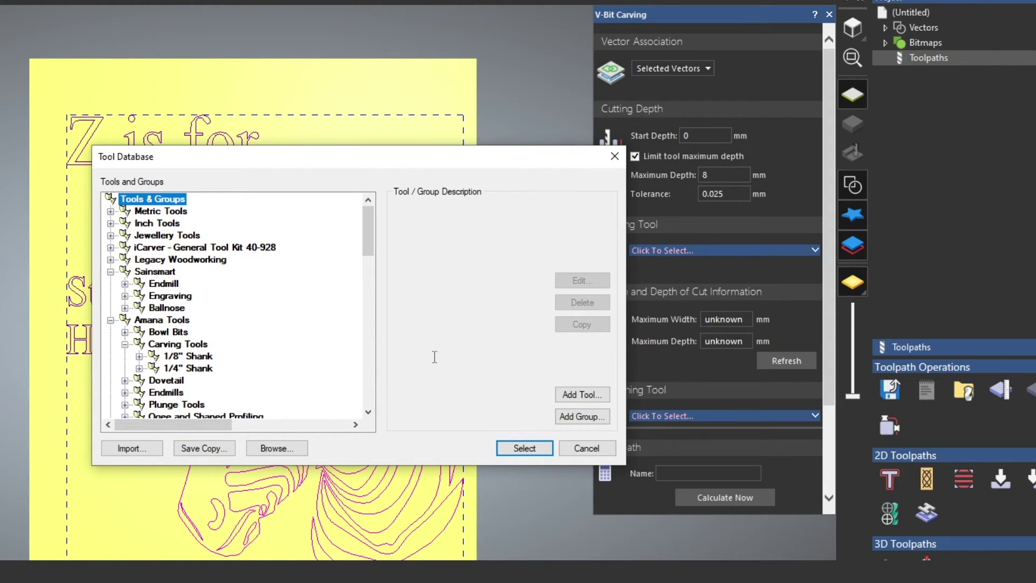
click(110, 320)
click(111, 320)
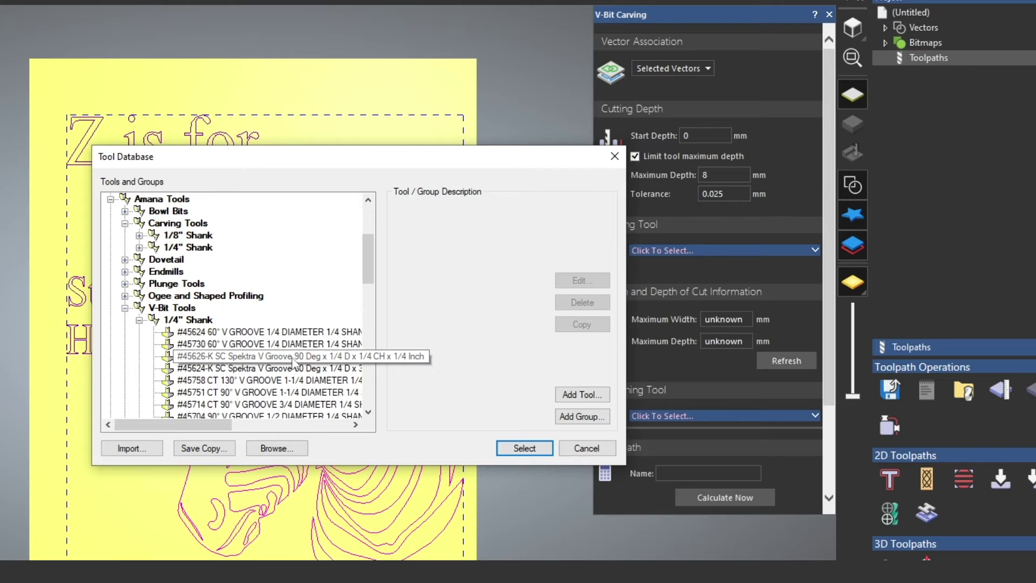
scroll(247, 357, down, 5)
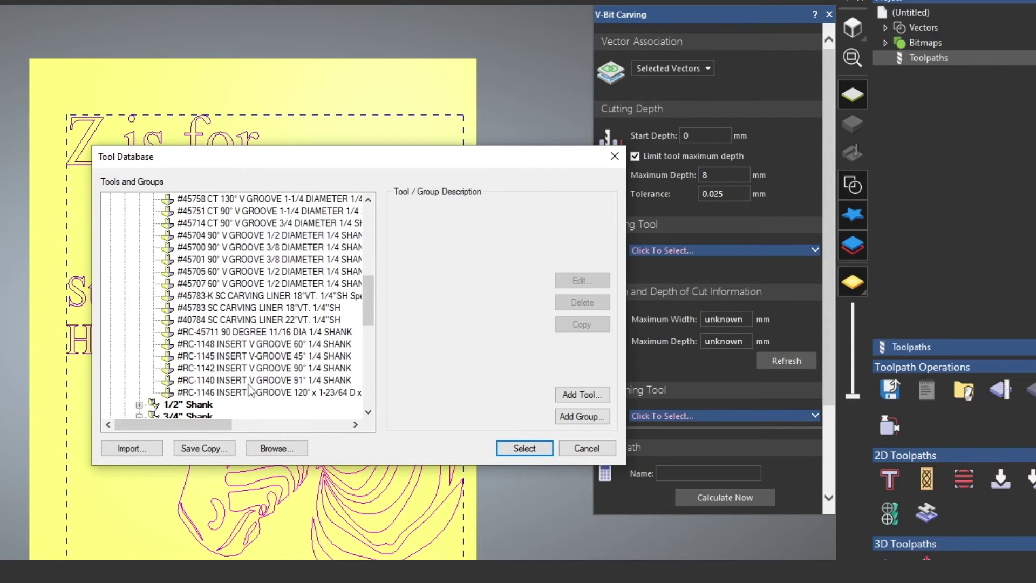
click(251, 333)
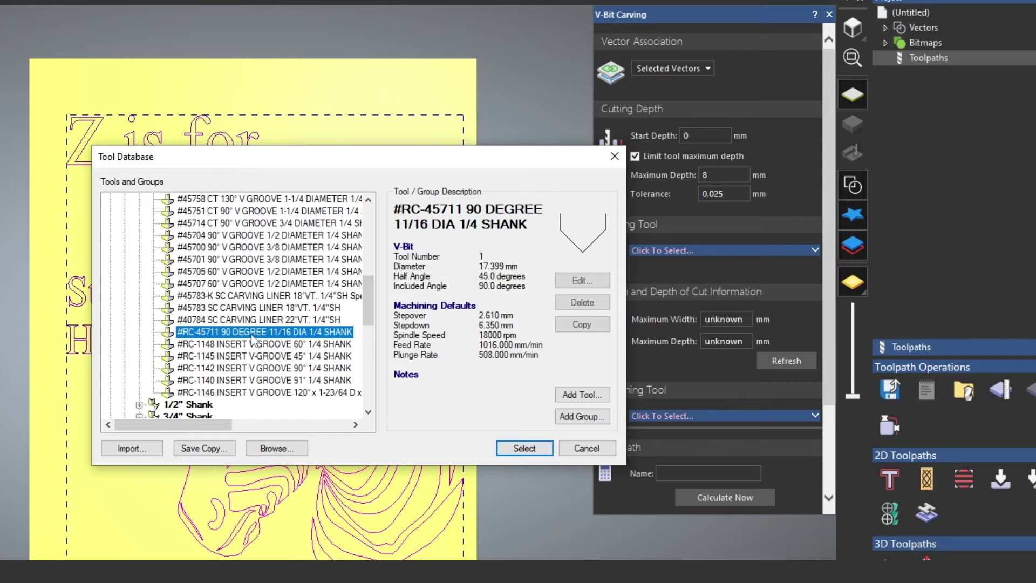
scroll(340, 373, down, 1)
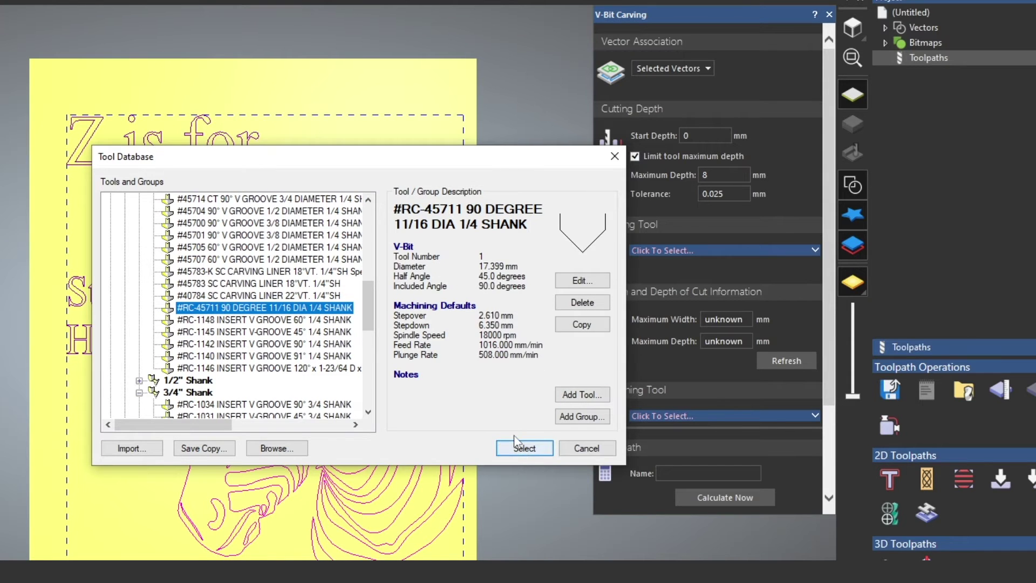
click(575, 280)
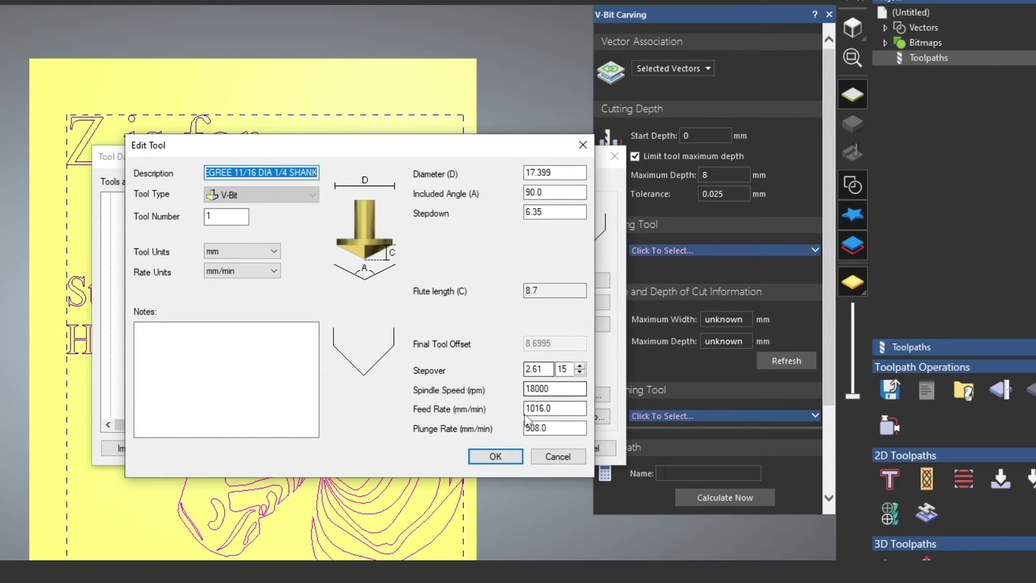
click(502, 461)
click(522, 450)
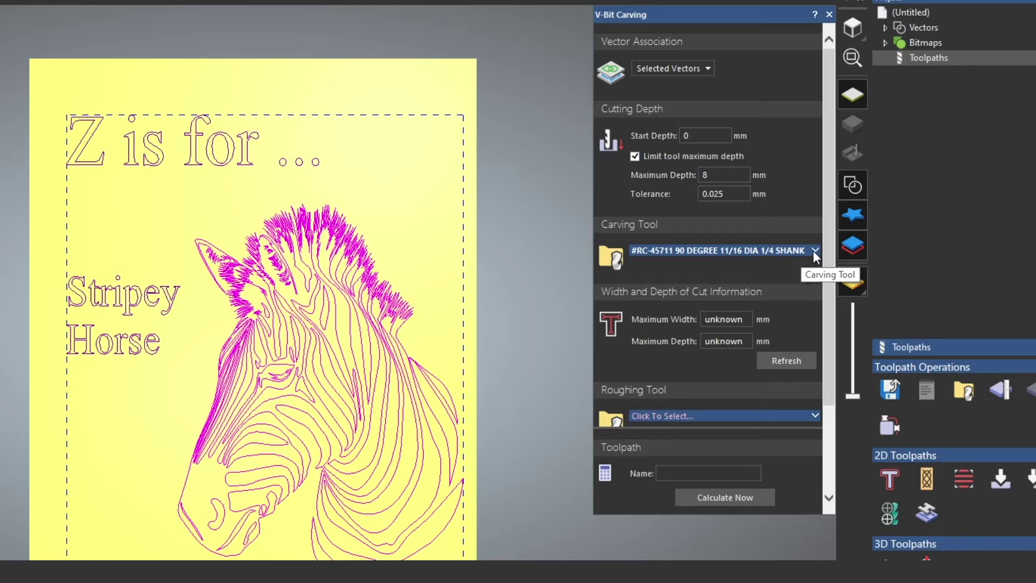
Examine the carving tool's stepover, stepdown, feed and spindle settings, plus the cut information and roughing tool options
click(815, 251)
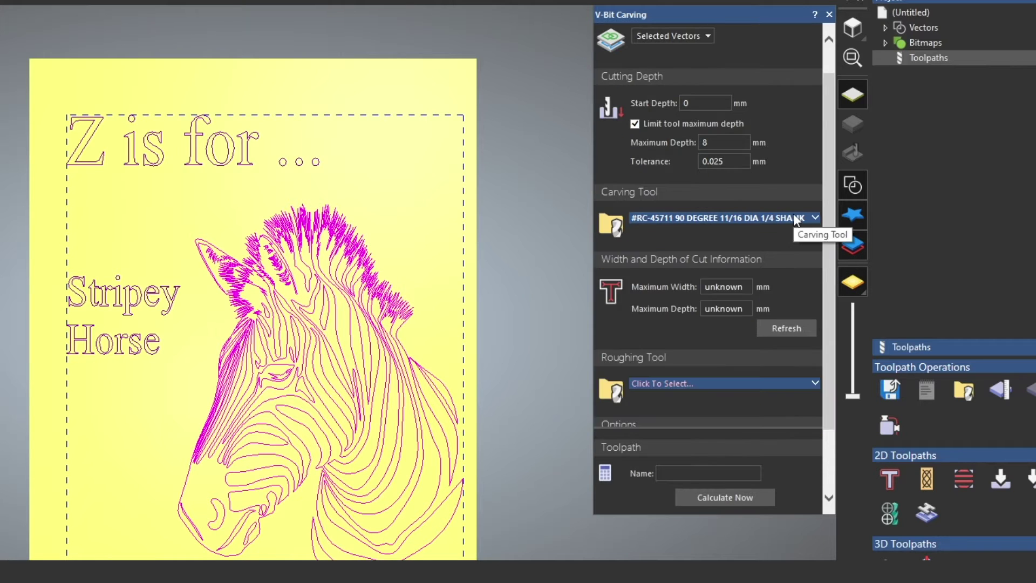
click(796, 219)
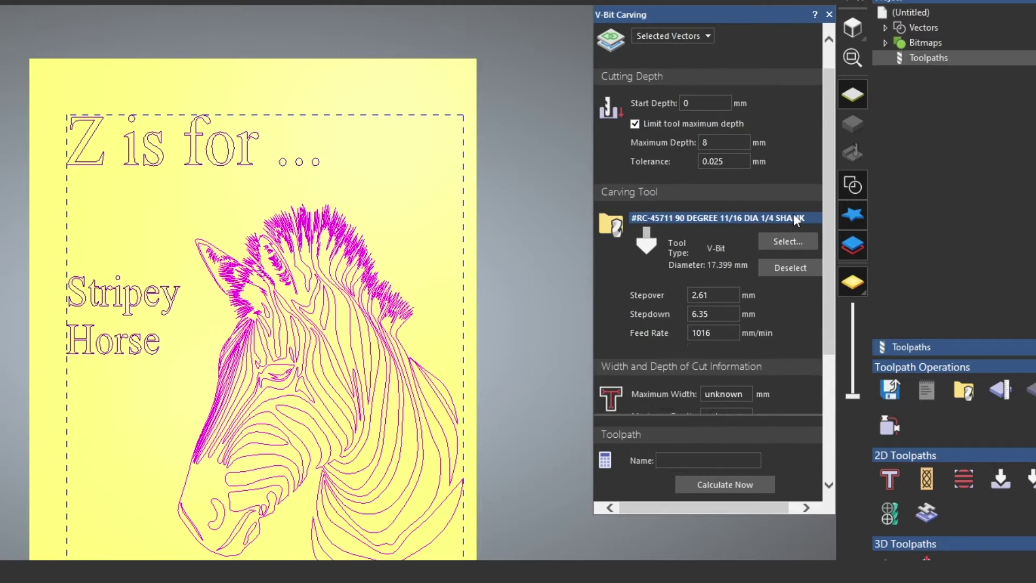
scroll(773, 265, down, 2)
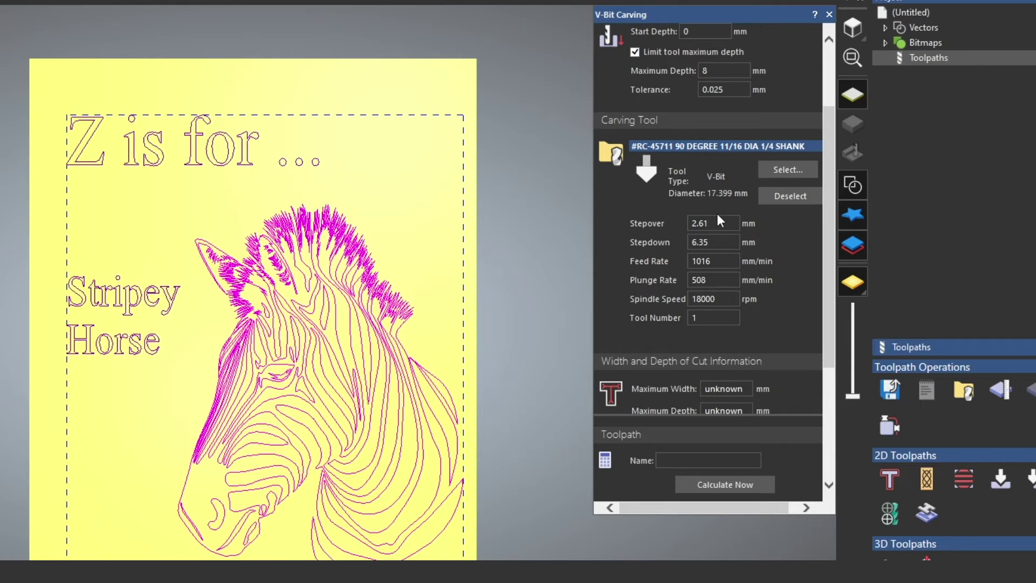
click(717, 243)
click(717, 224)
scroll(784, 309, down, 1)
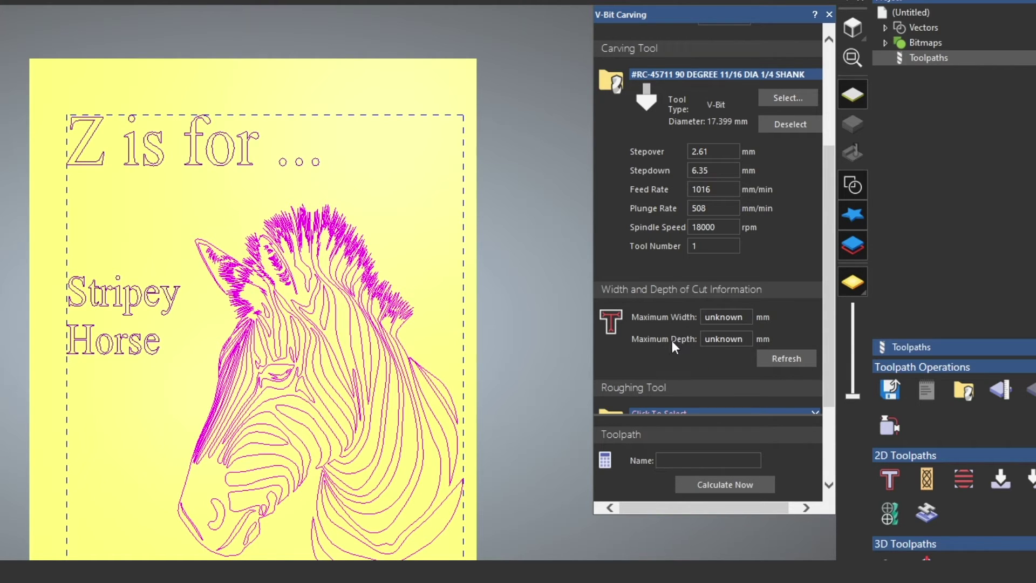
scroll(668, 353, down, 2)
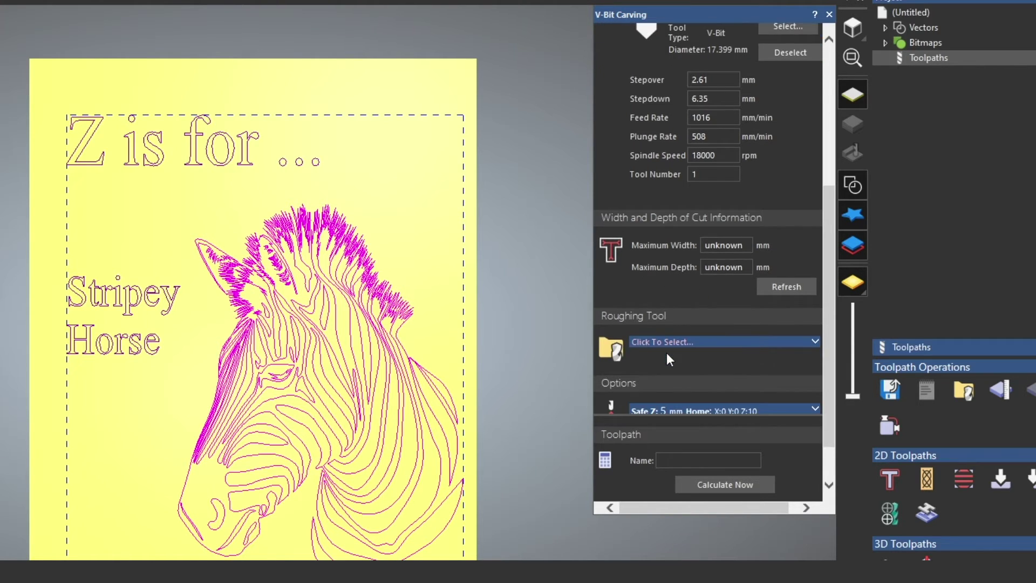
scroll(672, 292, down, 2)
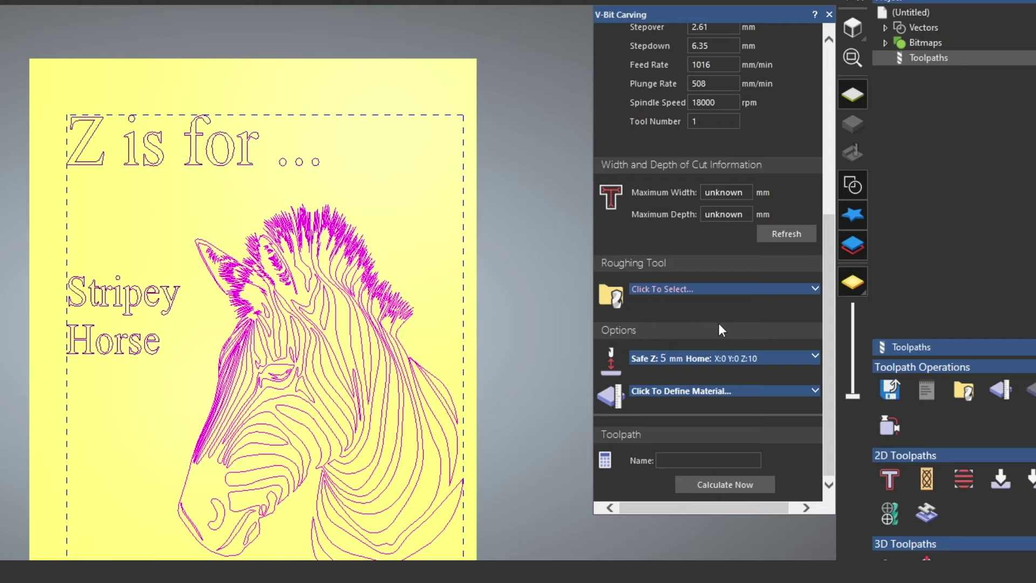
Define the material for the toolpath with a thickness of 18 mm
click(717, 390)
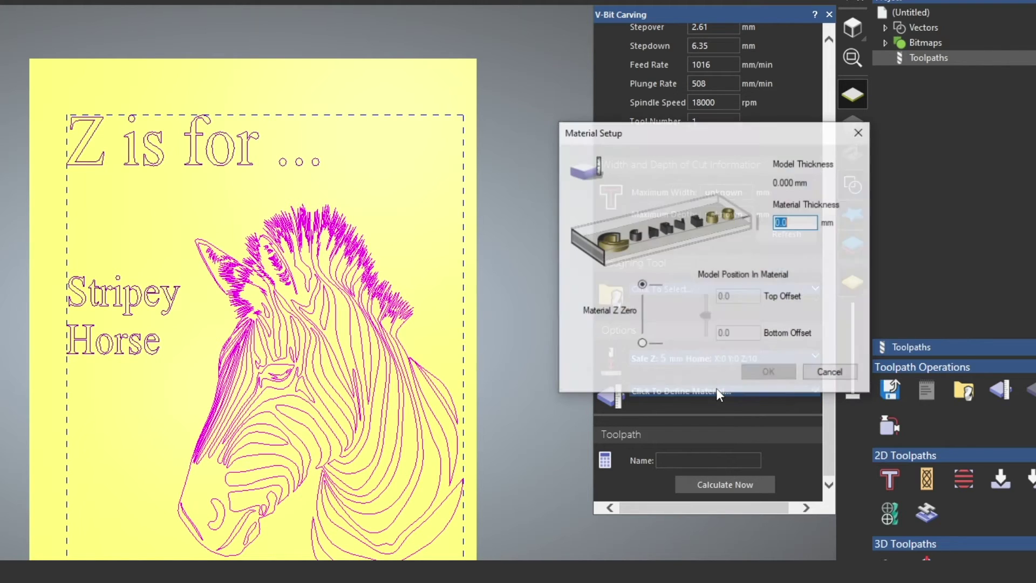
text(18)
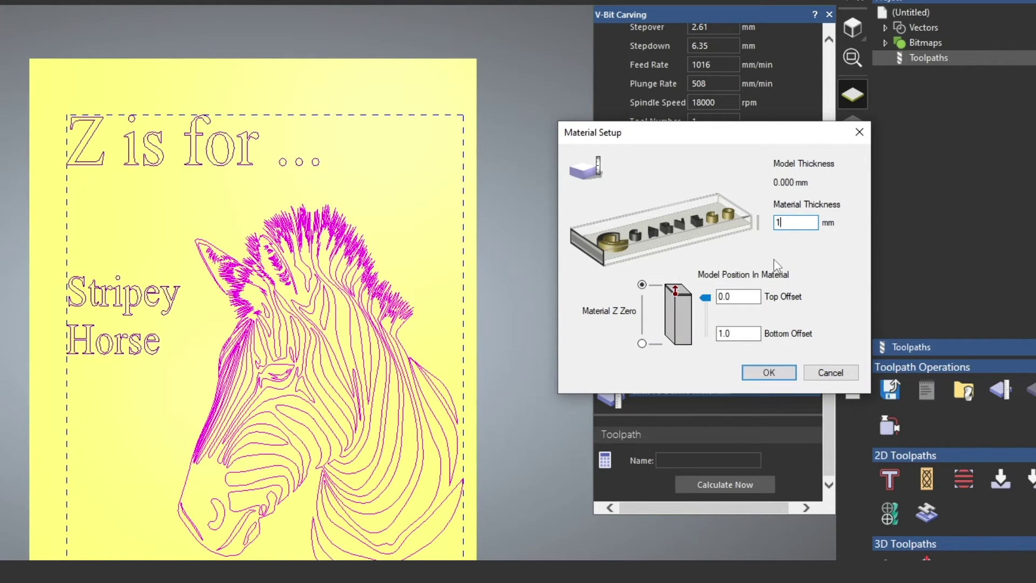
click(770, 372)
Name the V-bit carving toolpath "Zebra" and try to calculate it
click(684, 463)
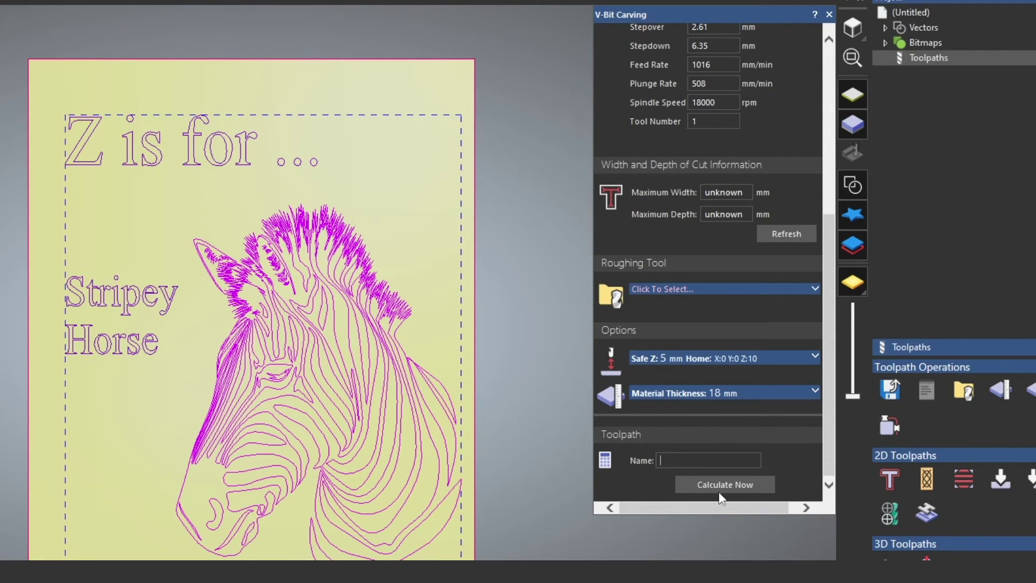
text(Zebra)
click(720, 484)
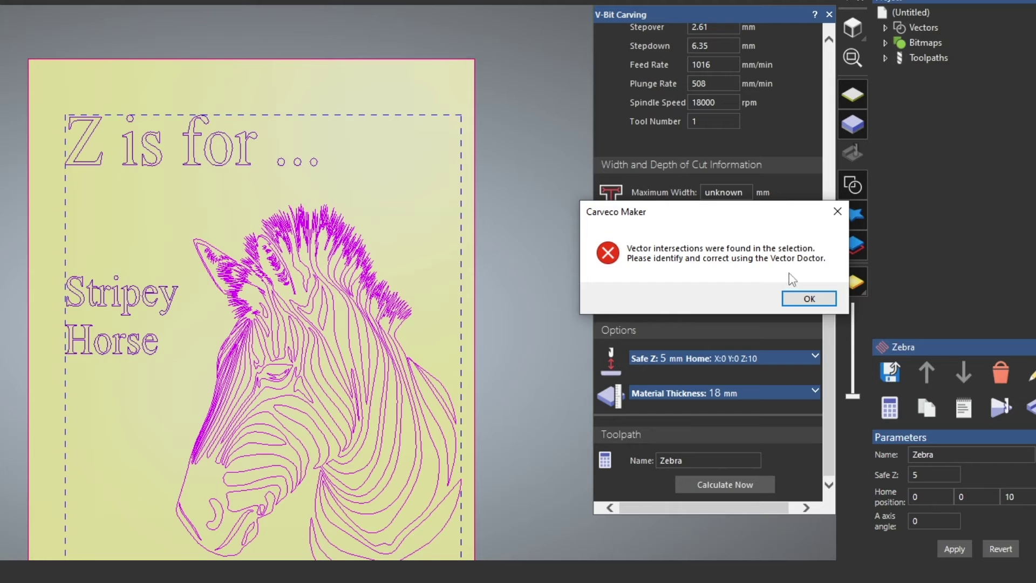
click(807, 300)
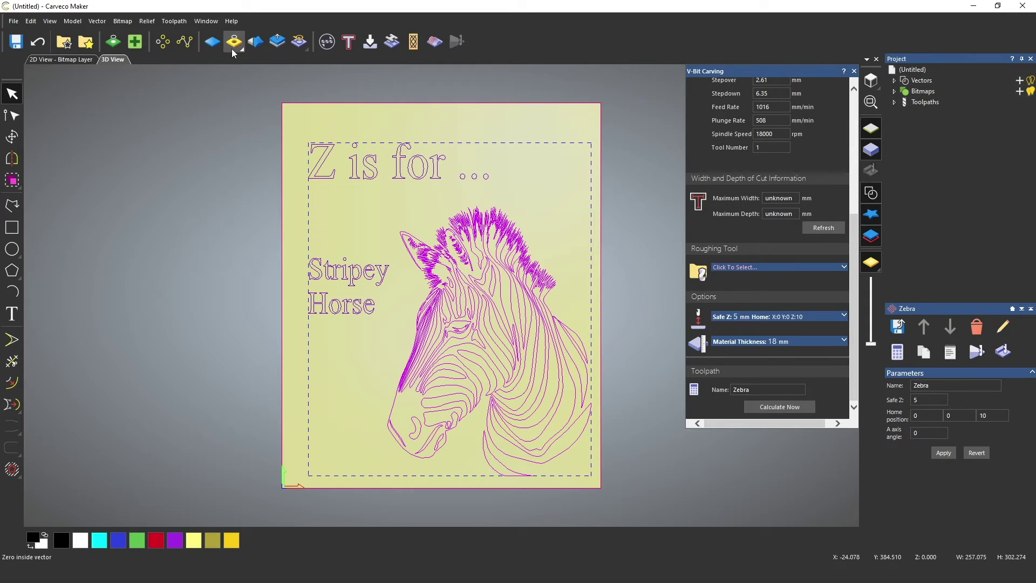
Run the Vector Doctor on the selected design to identify vector intersections around the zebra's mane and neck
click(136, 43)
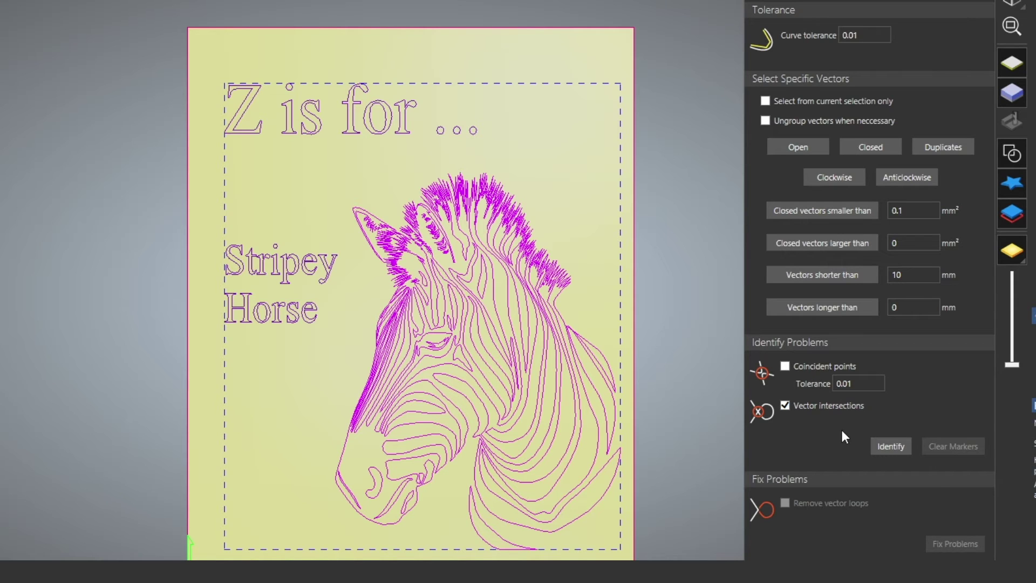
click(887, 446)
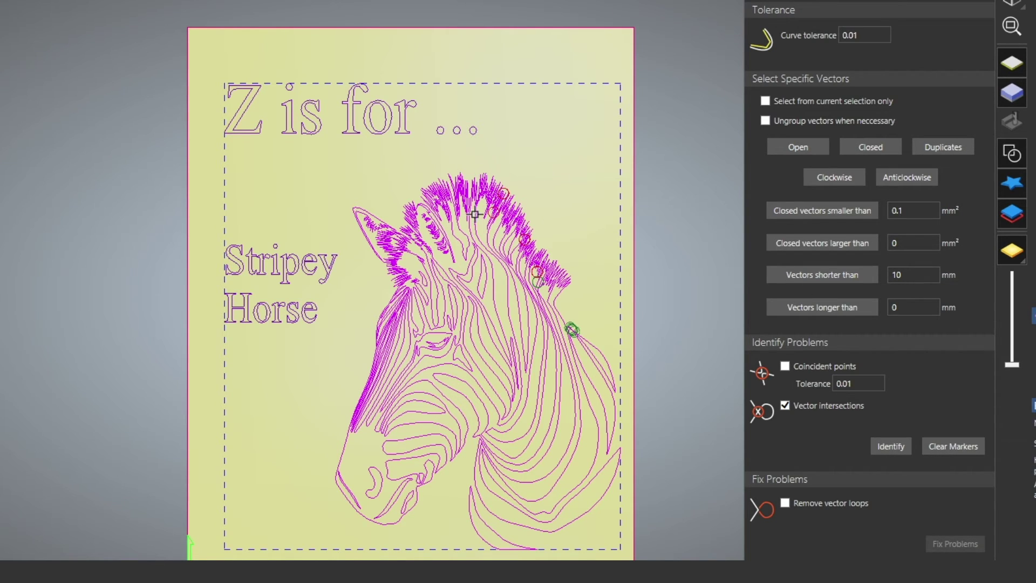
scroll(545, 229, up, 1)
scroll(546, 229, up, 2)
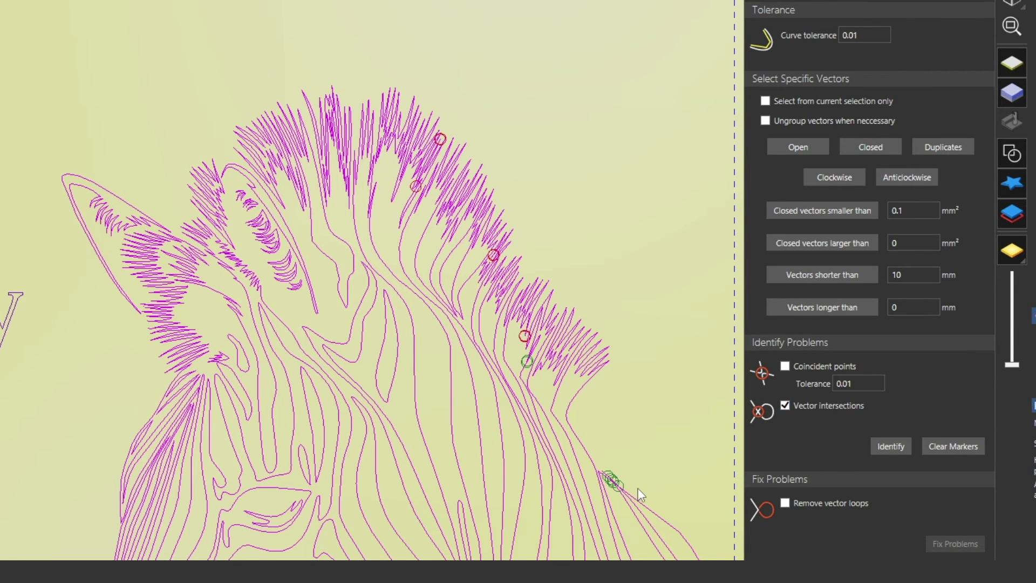
Move the thin sliver vector away from the cluster of intersection markers on the back of the zebra's neck
scroll(626, 485, up, 5)
middle_drag(600, 454, 454, 317)
scroll(369, 261, up, 5)
scroll(372, 261, up, 1)
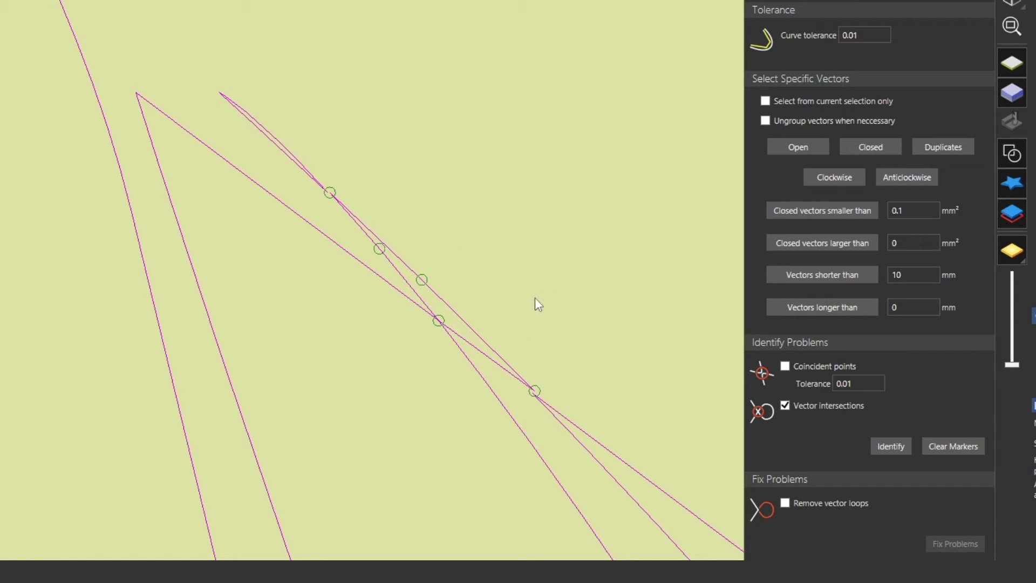
click(497, 319)
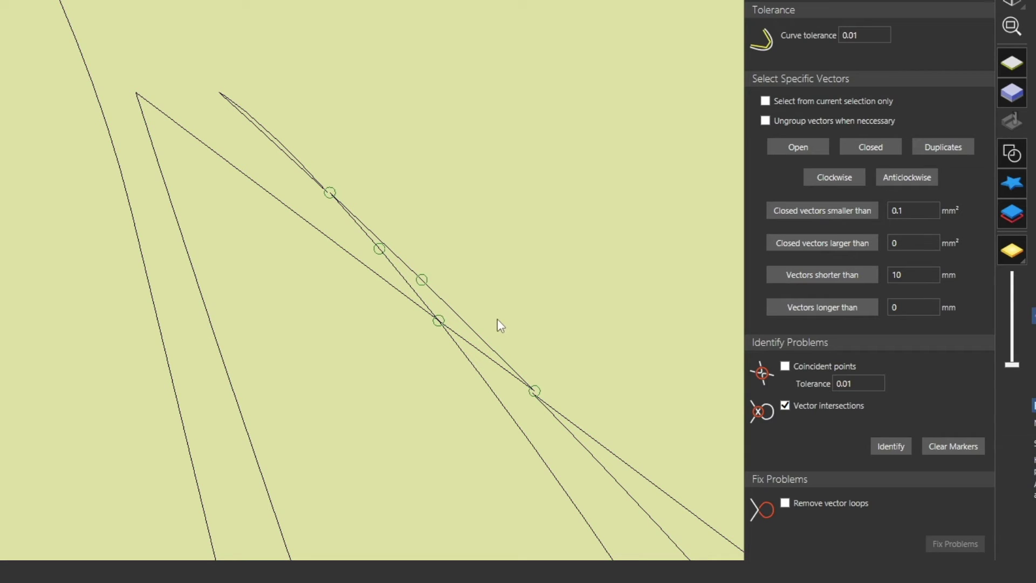
click(462, 320)
drag(463, 319, 526, 273)
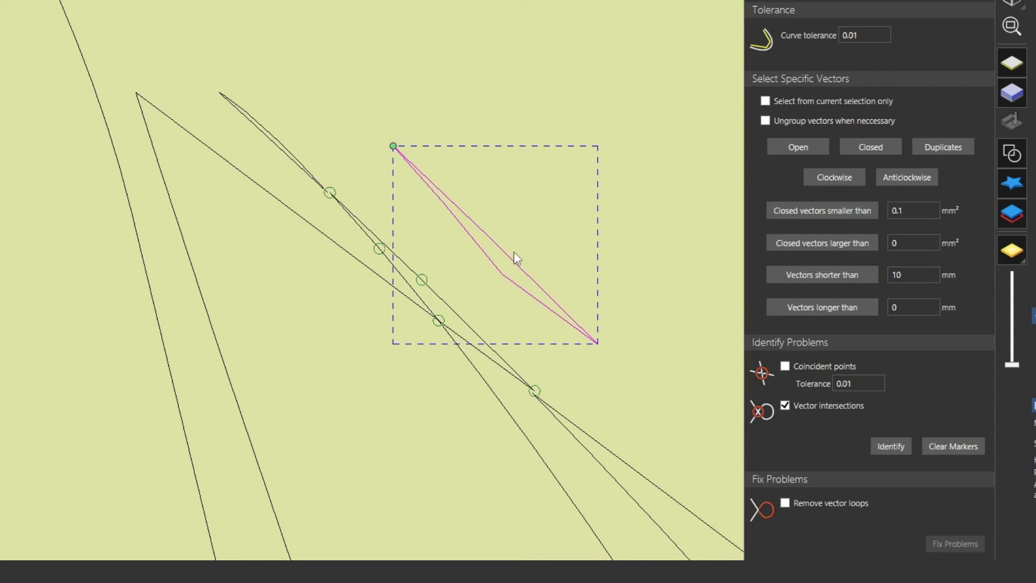
Undo both the deletion and the move of the thin sliver vector on the back of the zebra's neck
key(Delete)
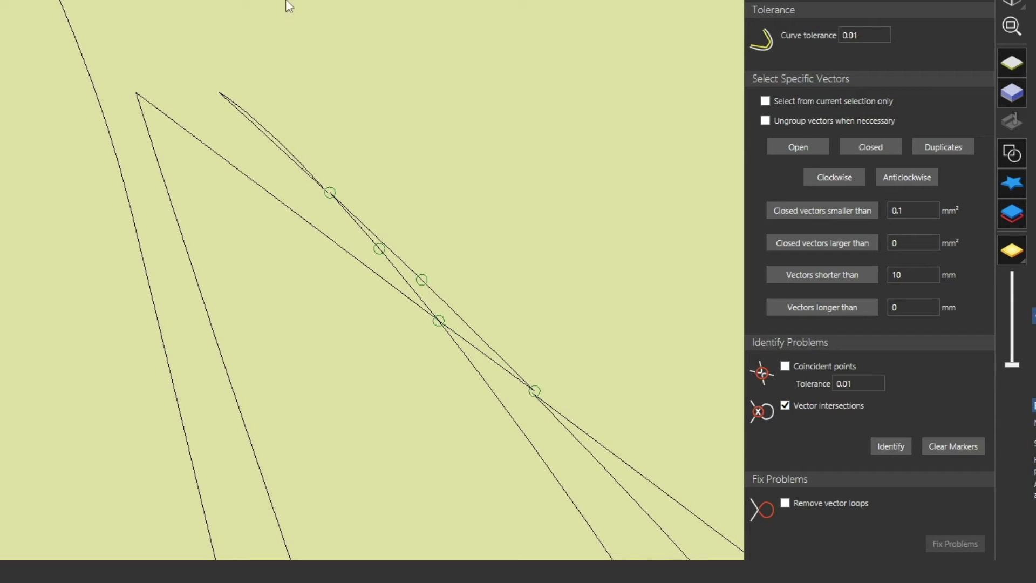
key(ctrl+z)
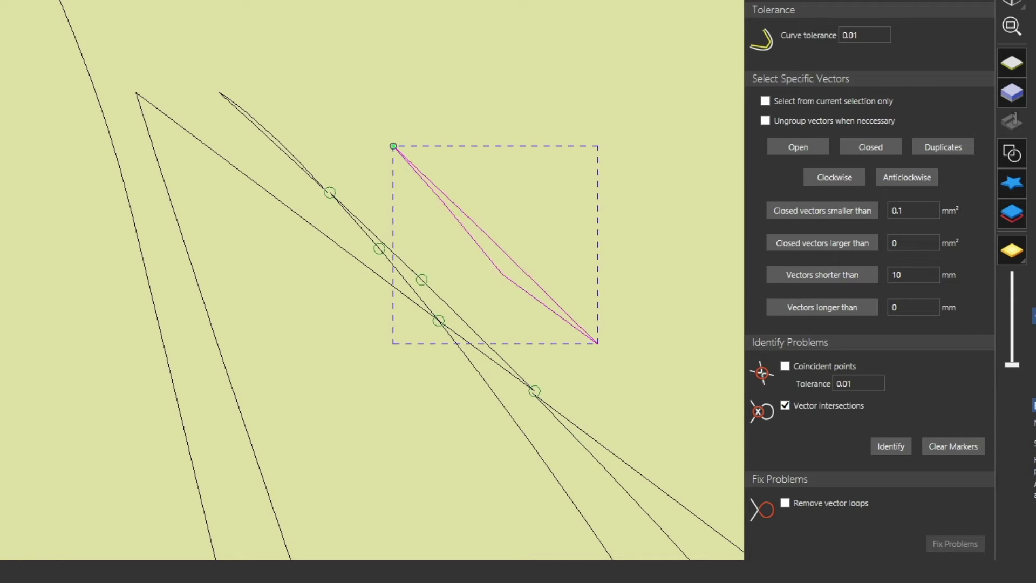
key(ctrl+z)
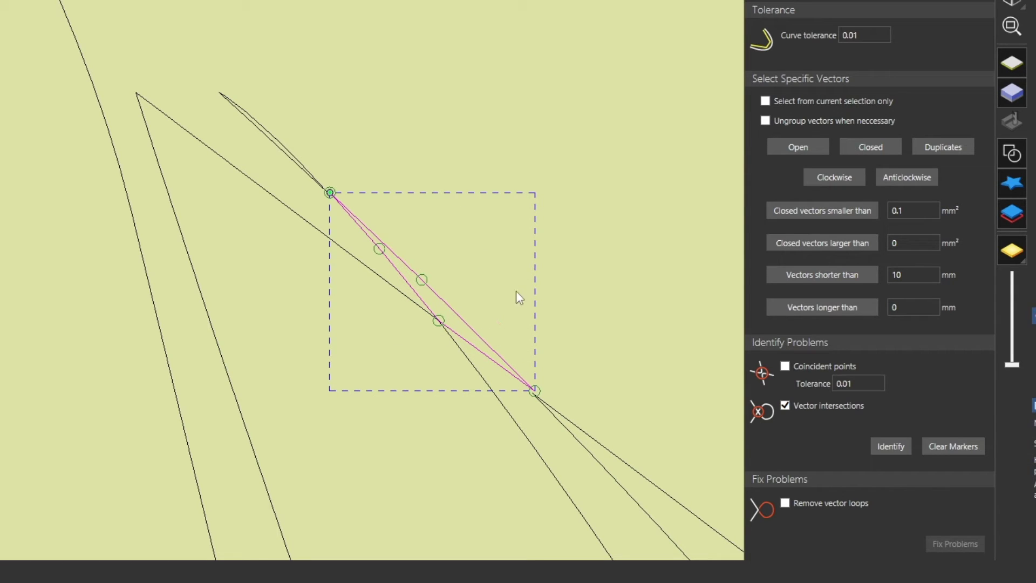
Select the duplicate vectors across the design with the Vector Doctor and delete them
click(508, 123)
click(935, 151)
key(Delete)
key(Delete)
Clear the old markers, select all vectors and identify the remaining vector intersections
click(952, 455)
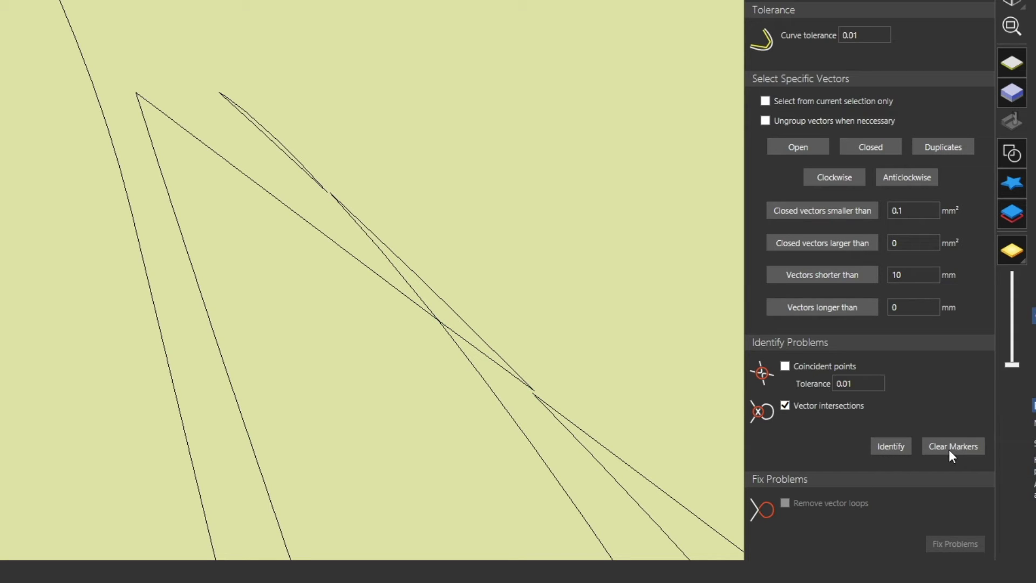
key(ctrl+a)
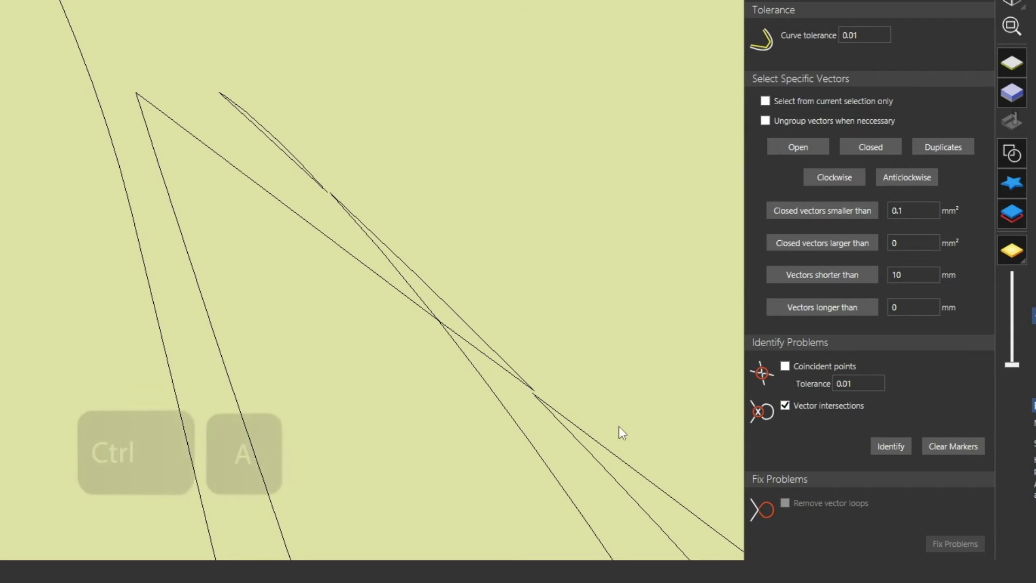
click(882, 448)
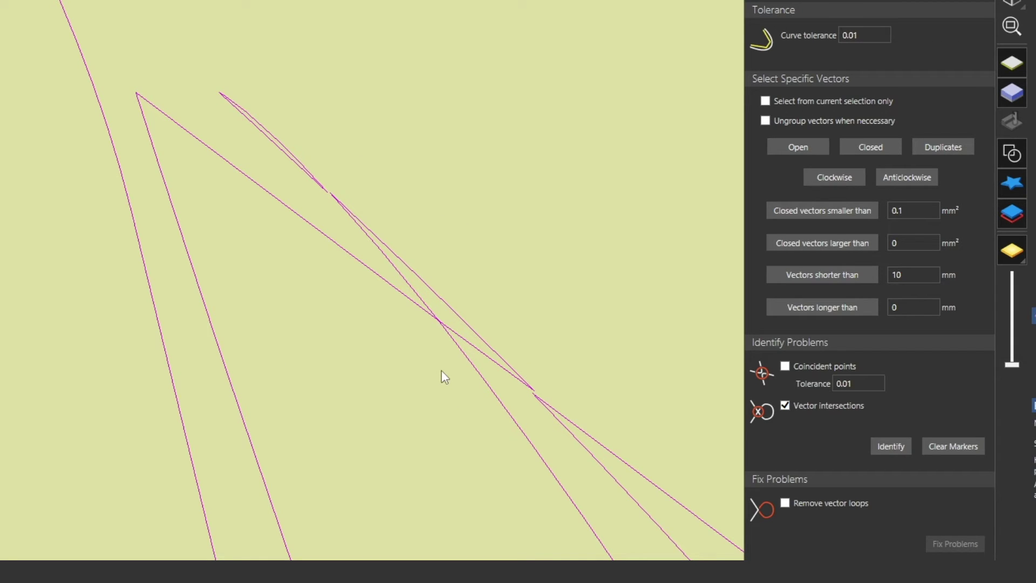
Nudge the pointed mane vector at the base of the mane to the right, clear of the neighbouring stripe's outline at the two intersection markers
click(1012, 26)
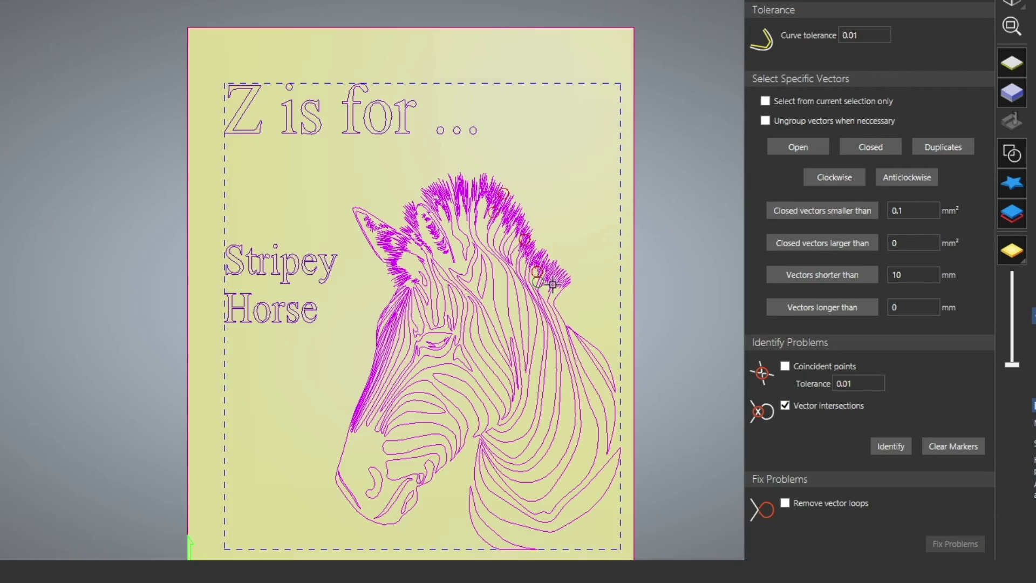
scroll(537, 273, up, 5)
scroll(554, 271, up, 8)
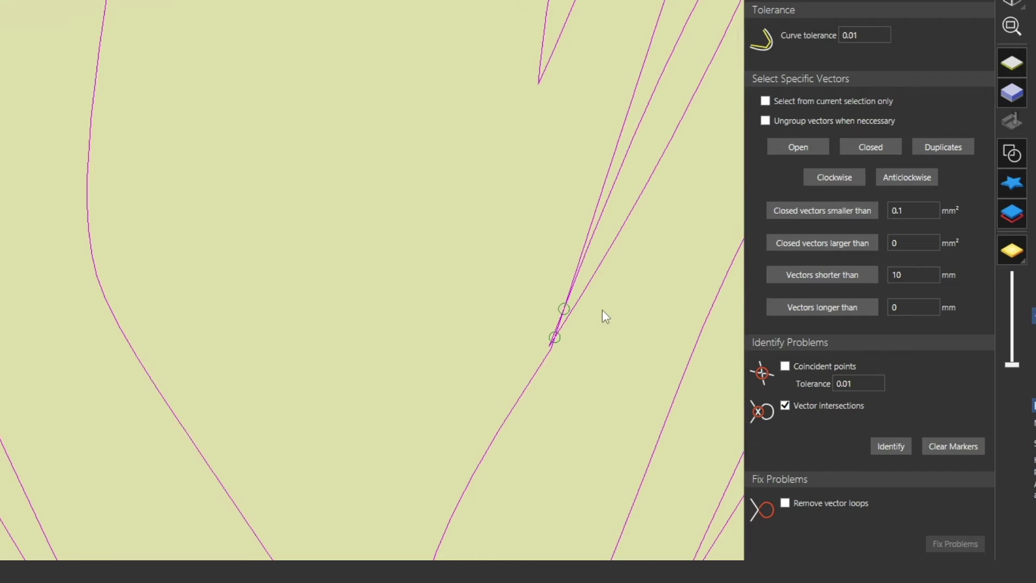
scroll(587, 308, up, 2)
scroll(584, 315, up, 1)
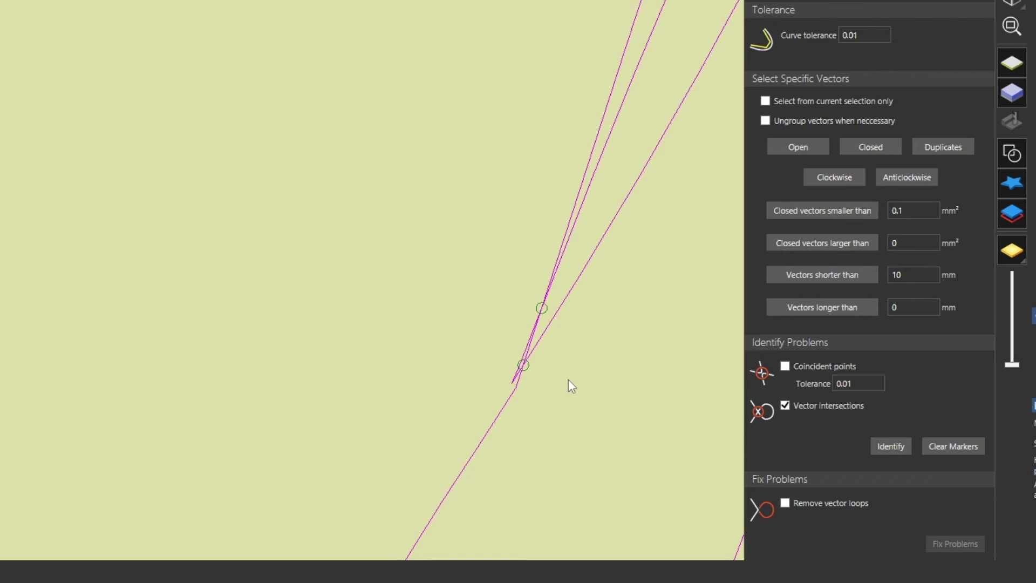
scroll(524, 346, up, 3)
scroll(523, 348, up, 4)
click(586, 358)
middle_drag(565, 386, 395, 347)
click(427, 259)
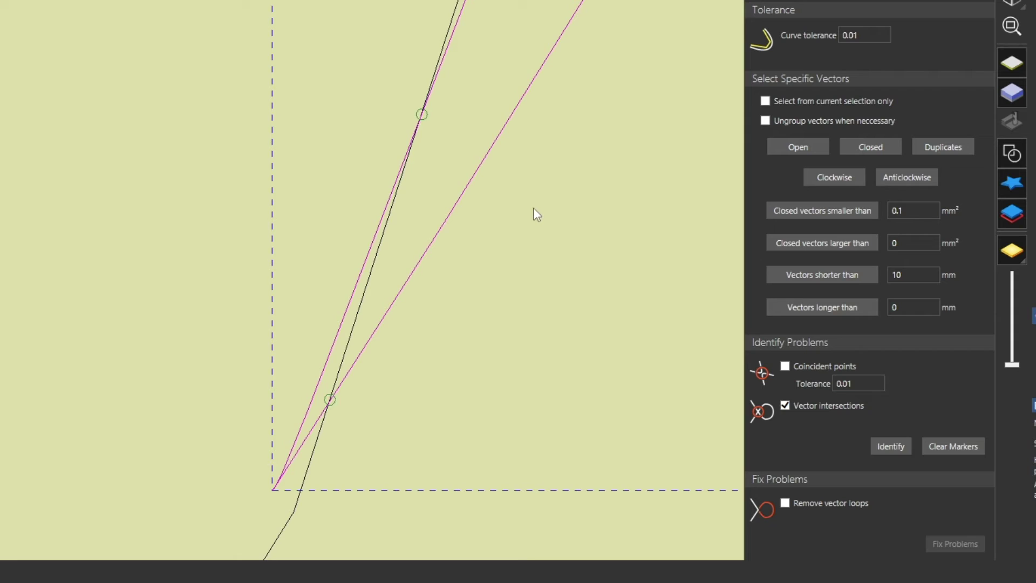
scroll(533, 208, down, 3)
scroll(549, 206, down, 3)
middle_drag(549, 202, 458, 299)
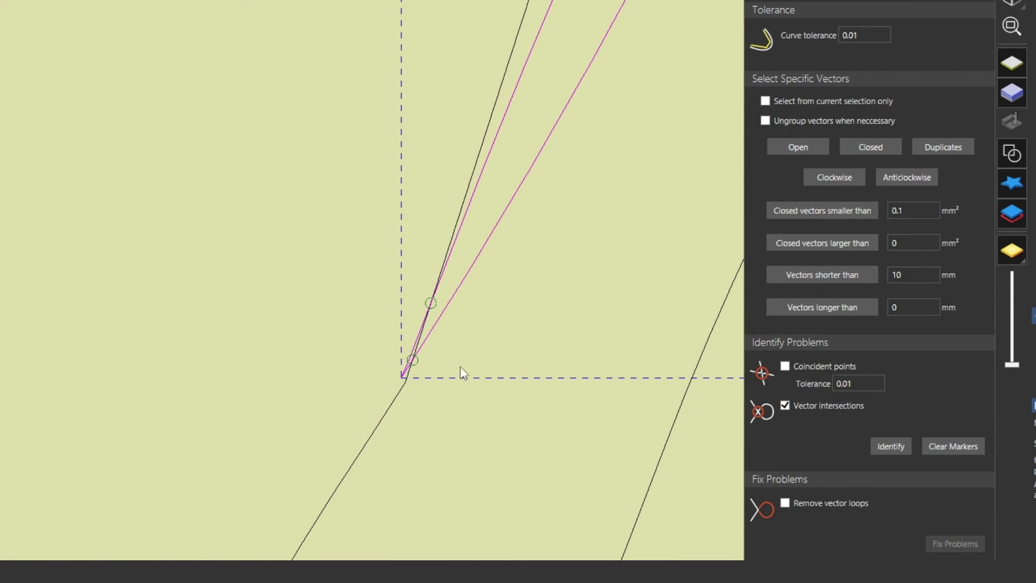
key(Right)
key(Right)
key(Right)
key(Right)
key(Right)
key(Right)
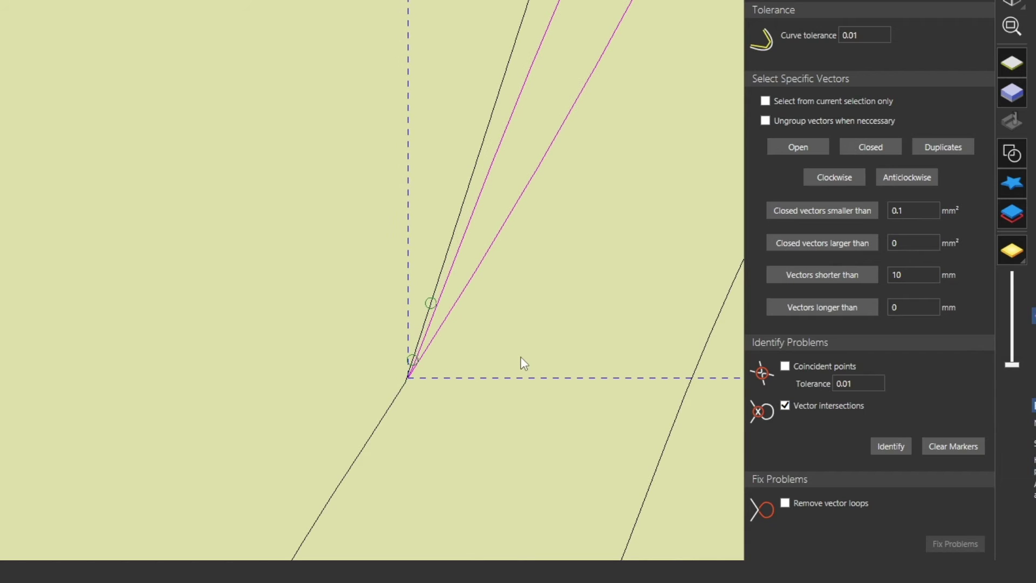
scroll(421, 347, up, 2)
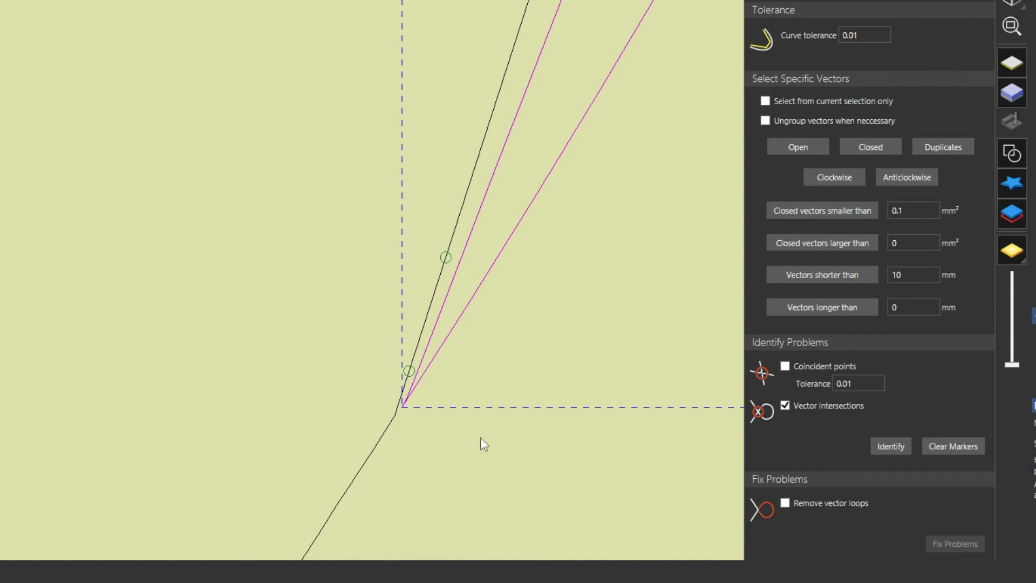
Select all vectors again, clear the markers and rerun the vector intersection check after nudging the mane vector
key(ctrl+a)
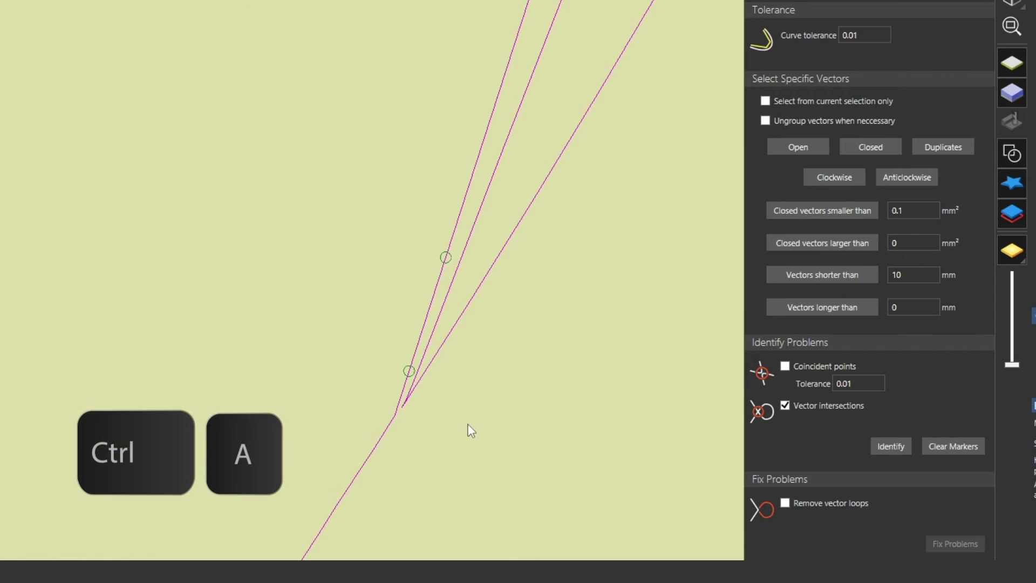
click(953, 446)
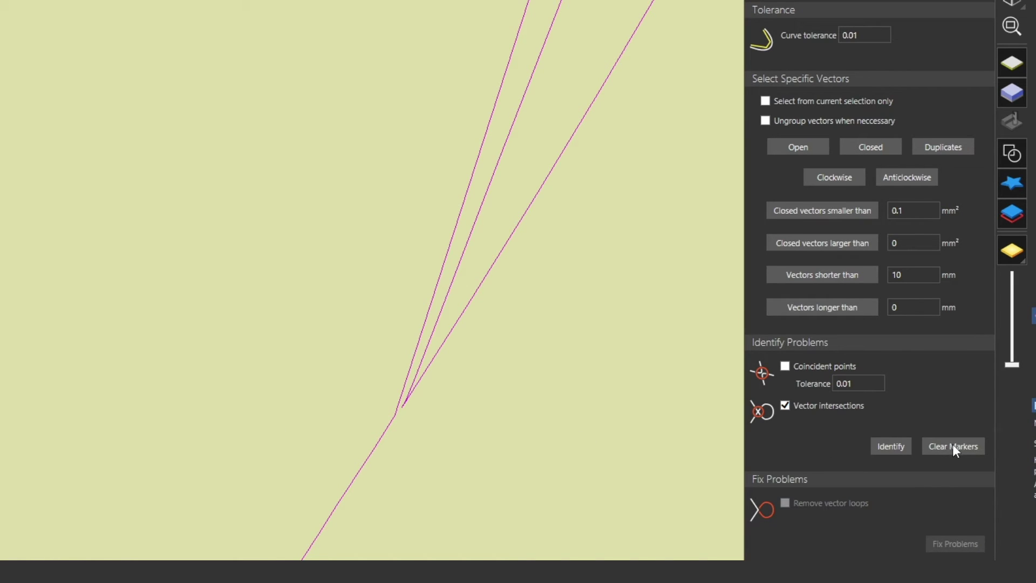
click(890, 445)
Remove the self-crossing vector loops with Fix Problems, keeping loops of area 1% and not keeping the originals
scroll(530, 310, down, 3)
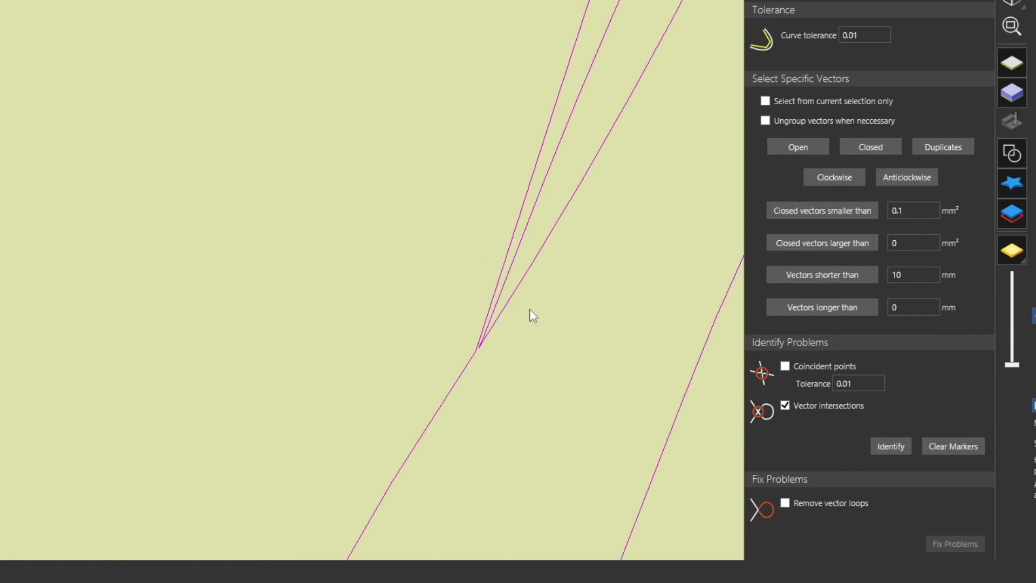
scroll(529, 311, down, 5)
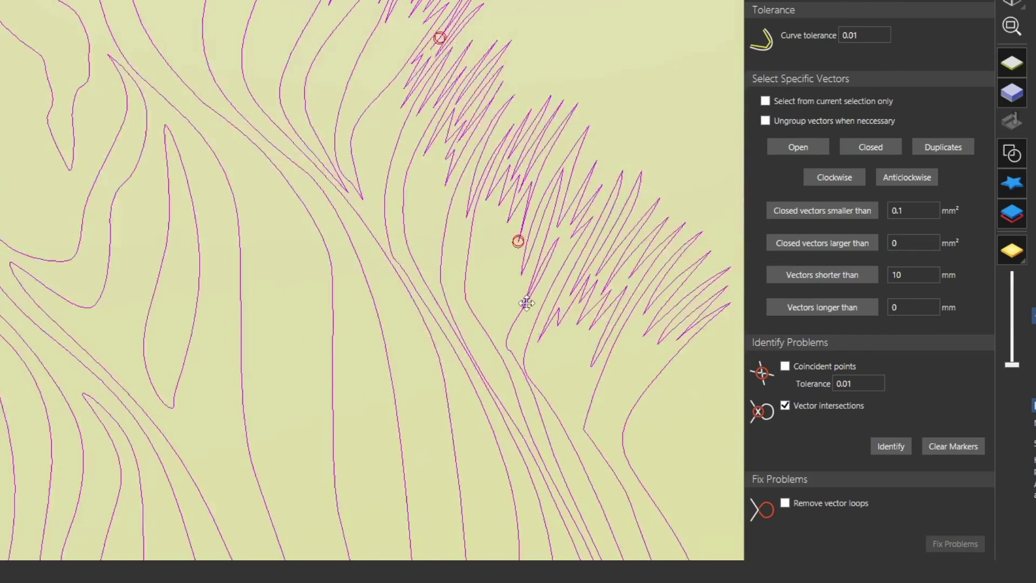
scroll(527, 322, down, 2)
click(504, 377)
middle_drag(504, 376, 356, 370)
click(395, 267)
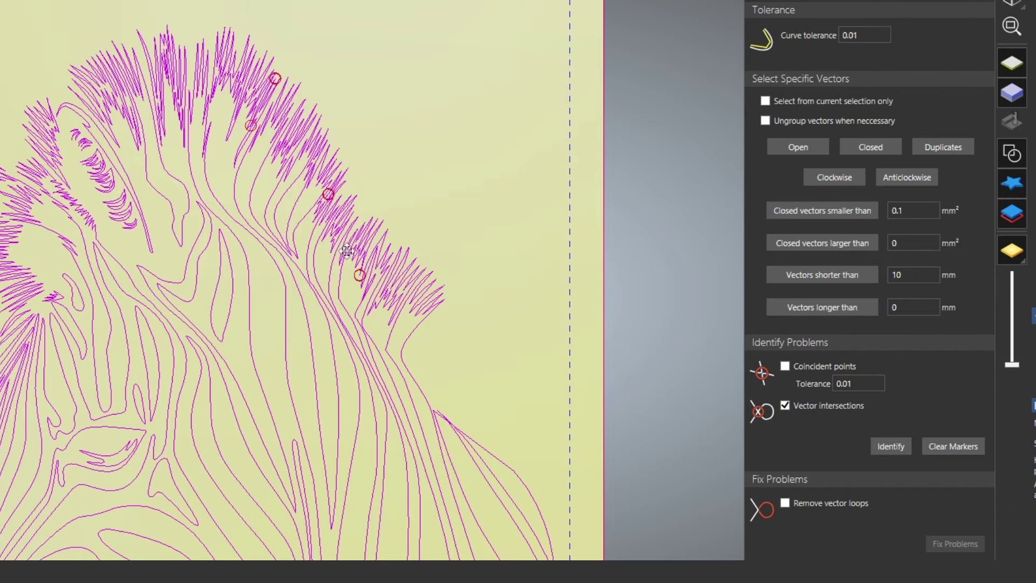
middle_drag(378, 196, 403, 253)
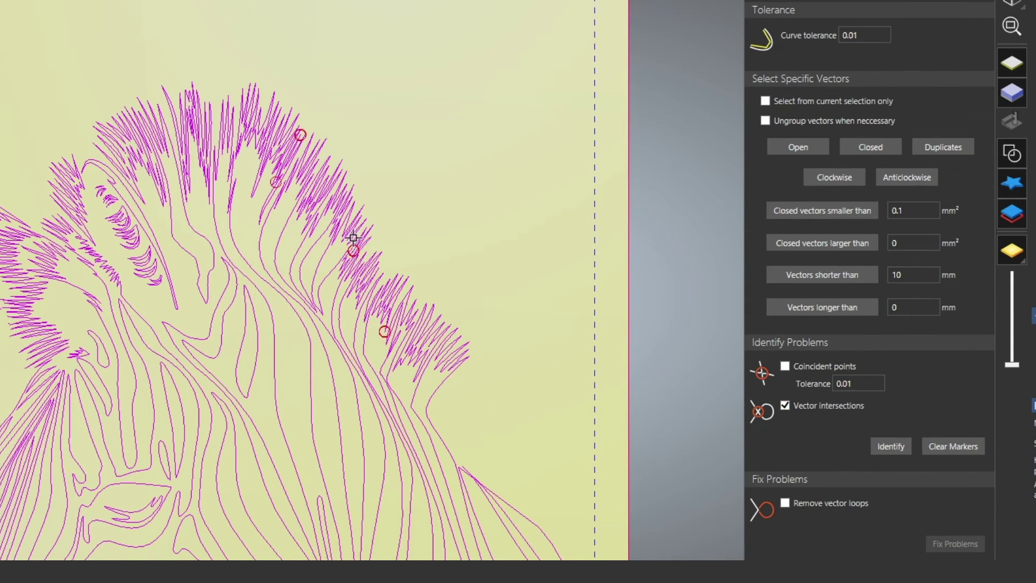
scroll(353, 247, up, 10)
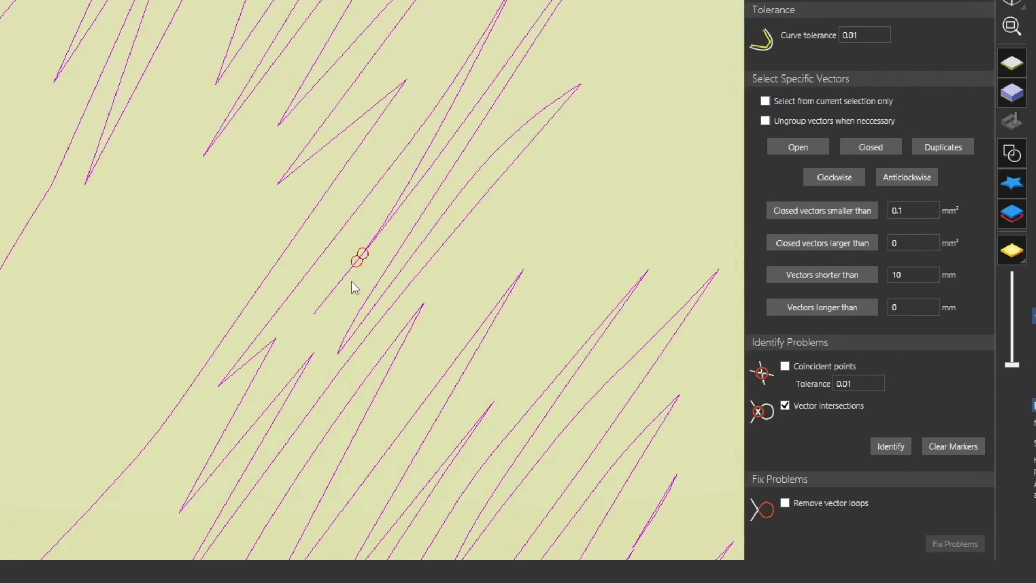
scroll(352, 270, up, 5)
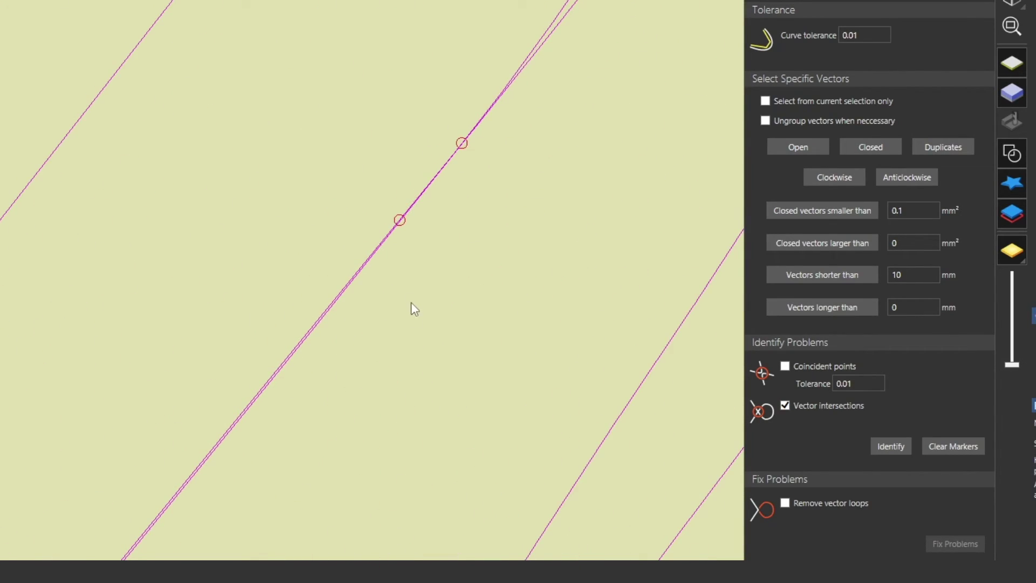
scroll(413, 297, down, 1)
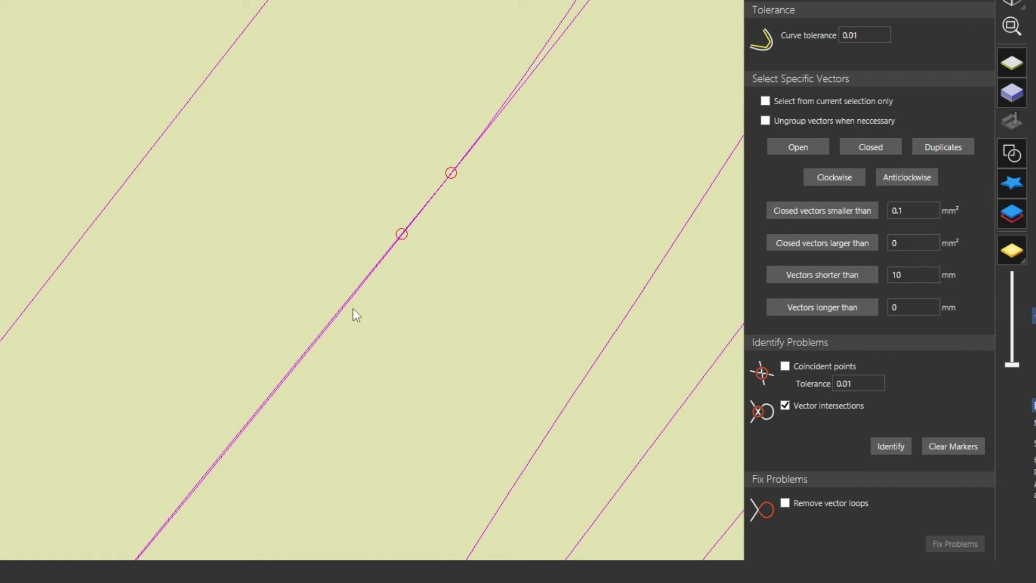
scroll(253, 437, down, 2)
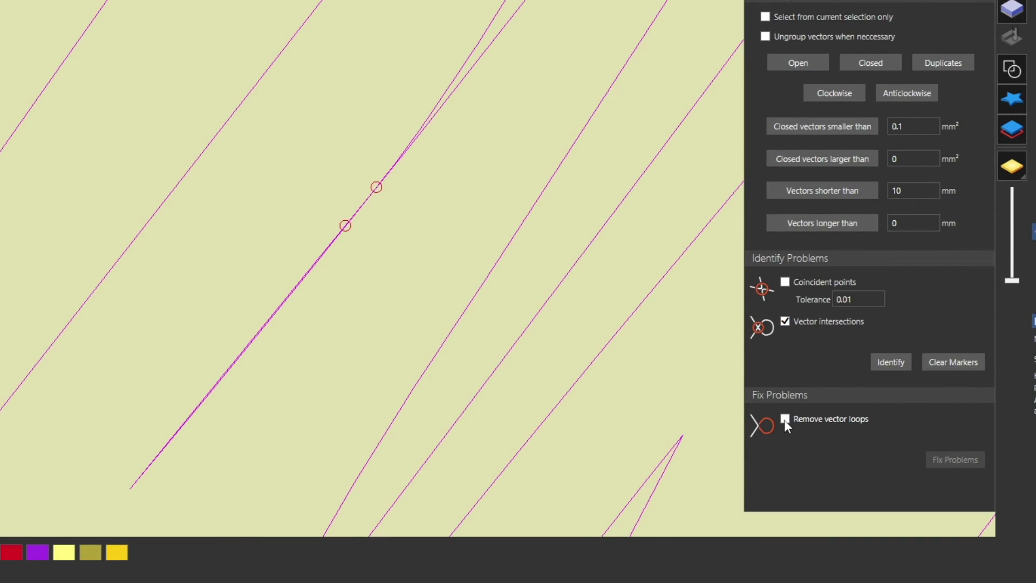
click(784, 419)
click(878, 437)
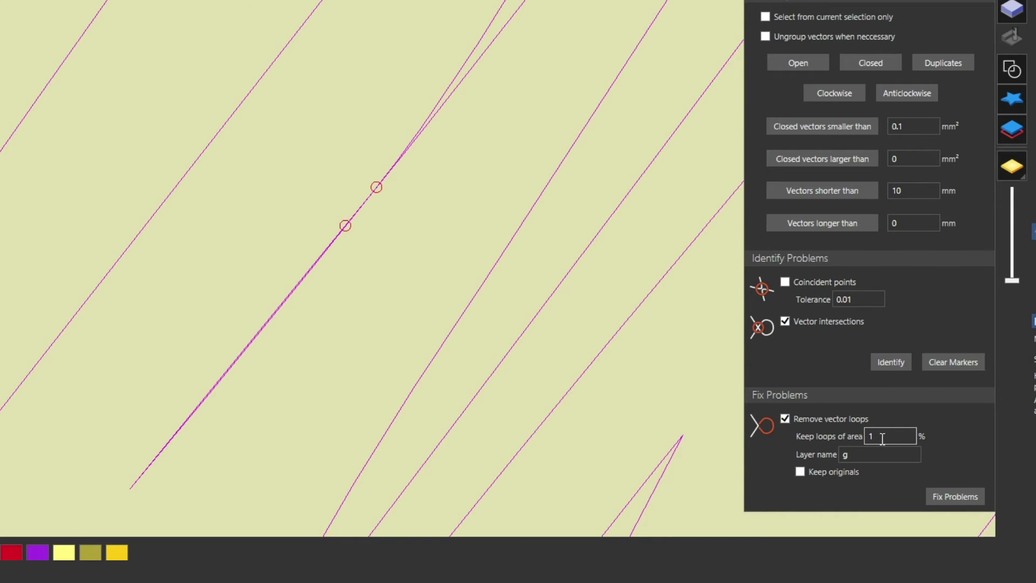
click(957, 497)
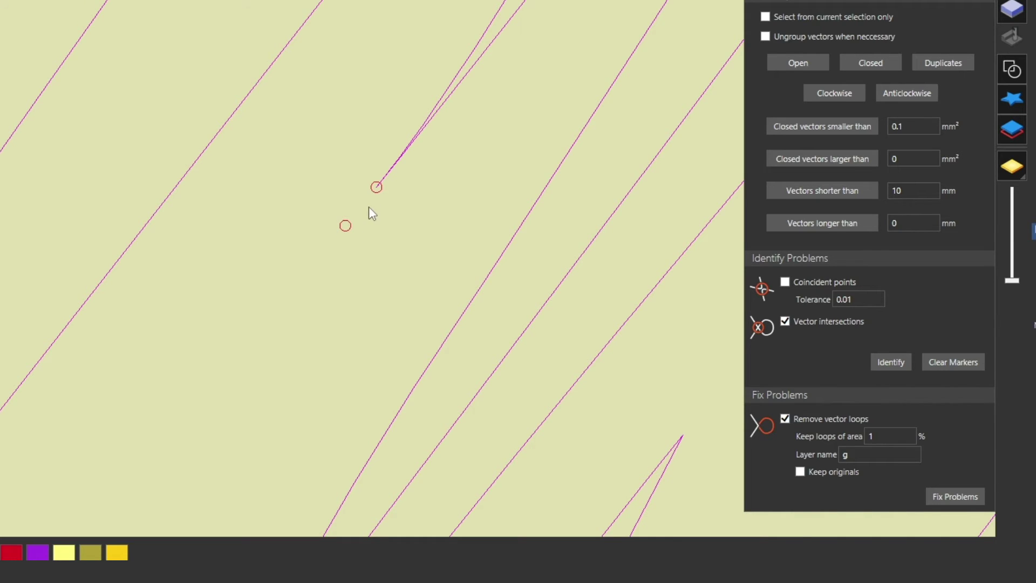
Clear the markers left at the removed loop and identify vector intersections again
scroll(369, 207, down, 1)
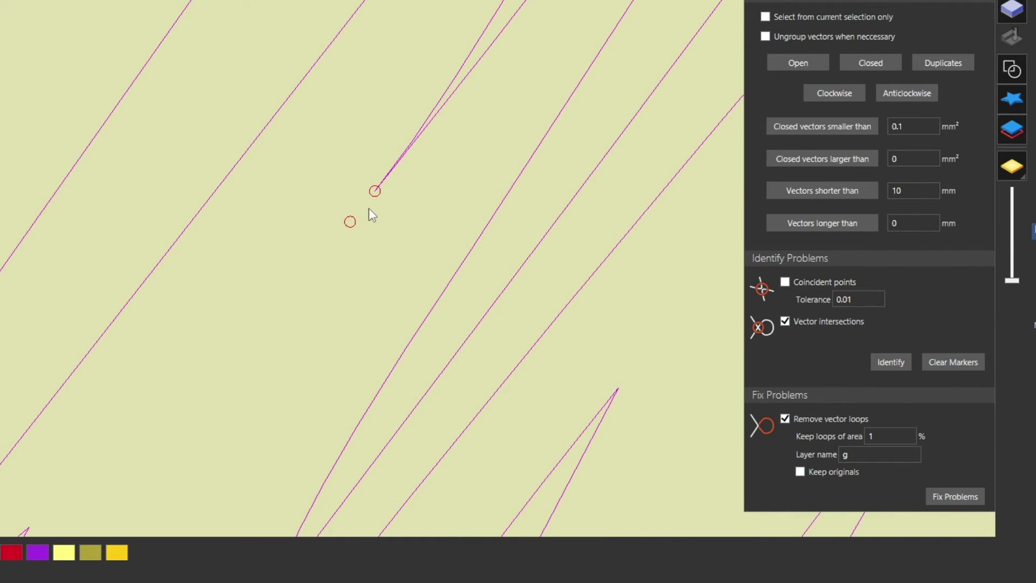
click(959, 358)
click(898, 363)
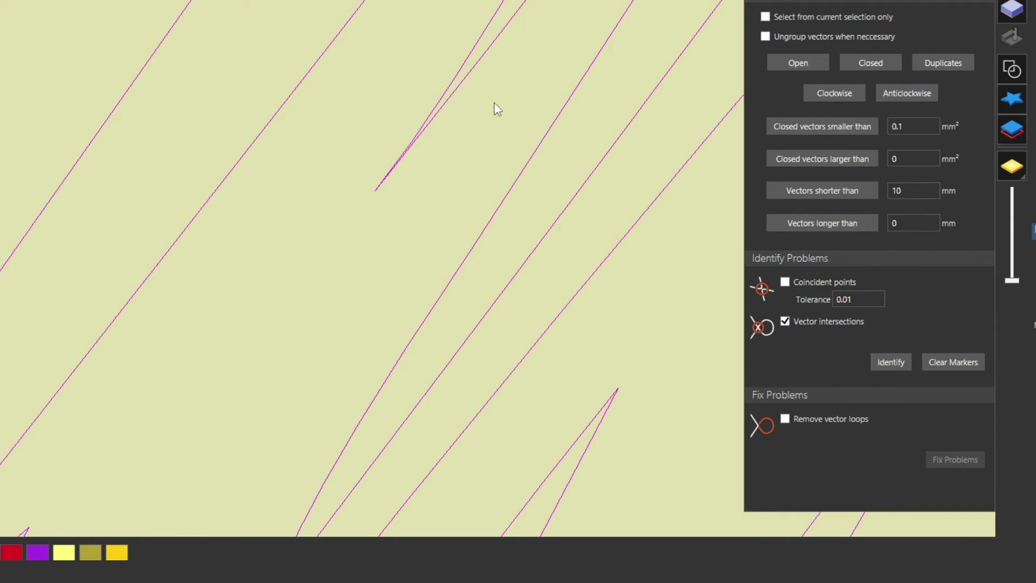
Examine the remaining intersection markers on the upper mane, including the one at a hair tip and the one at an inner hair
scroll(261, 263, down, 6)
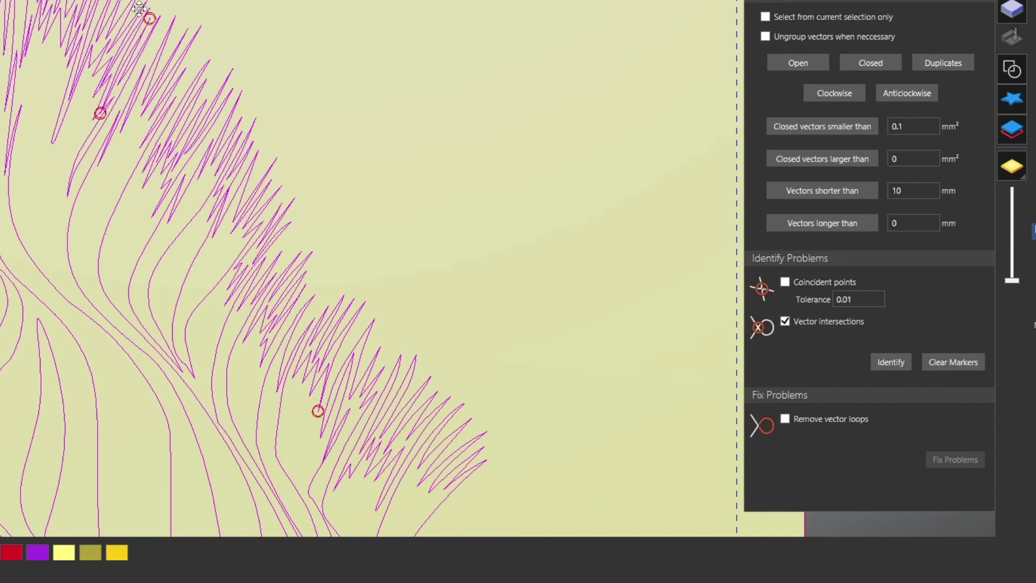
scroll(137, 9, up, 2)
scroll(139, 8, up, 5)
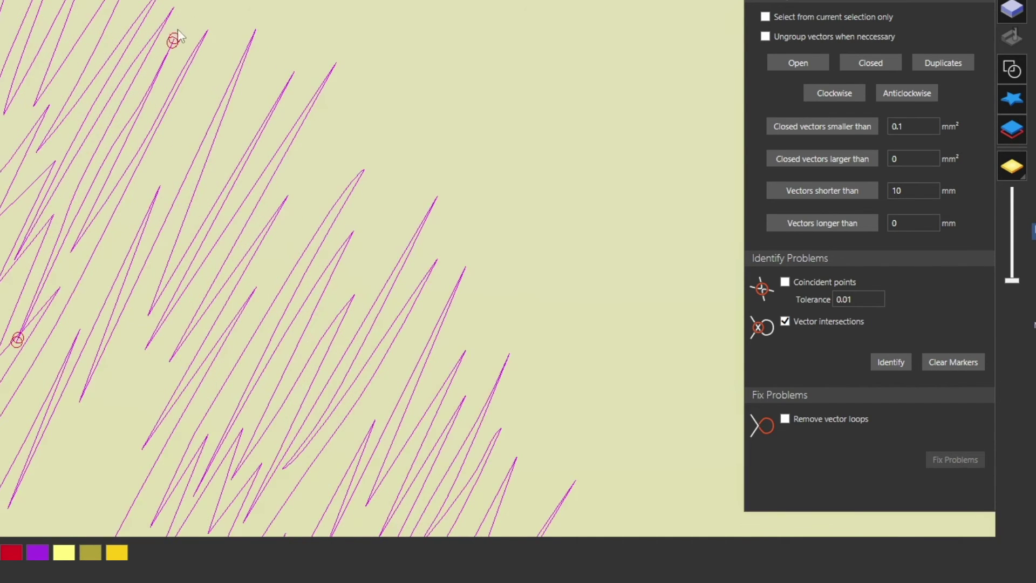
scroll(124, 64, up, 5)
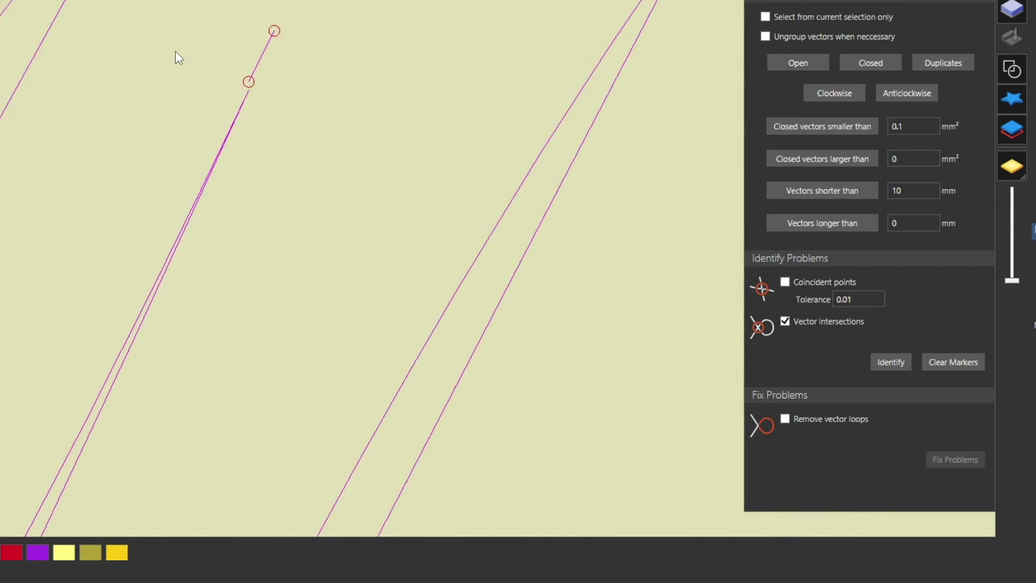
scroll(317, 40, up, 5)
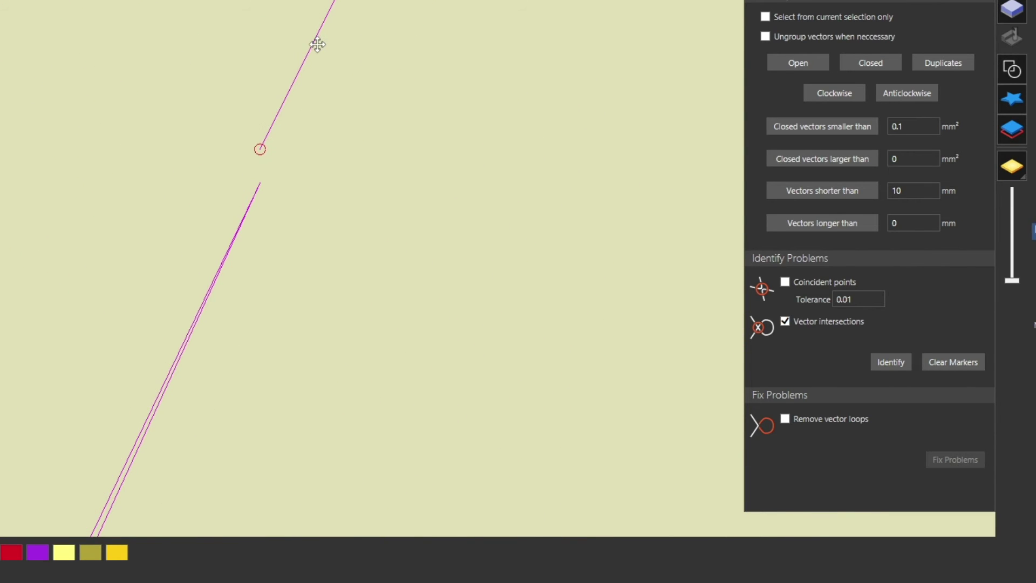
scroll(240, 173, down, 3)
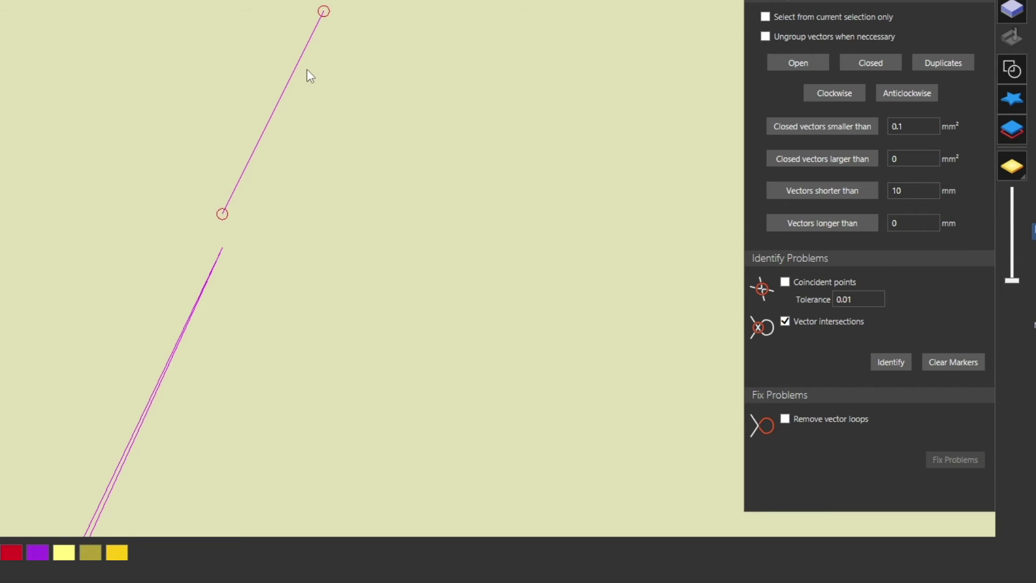
scroll(294, 131, down, 4)
scroll(282, 121, down, 4)
click(229, 318)
middle_drag(231, 319, 376, 54)
scroll(353, 115, down, 6)
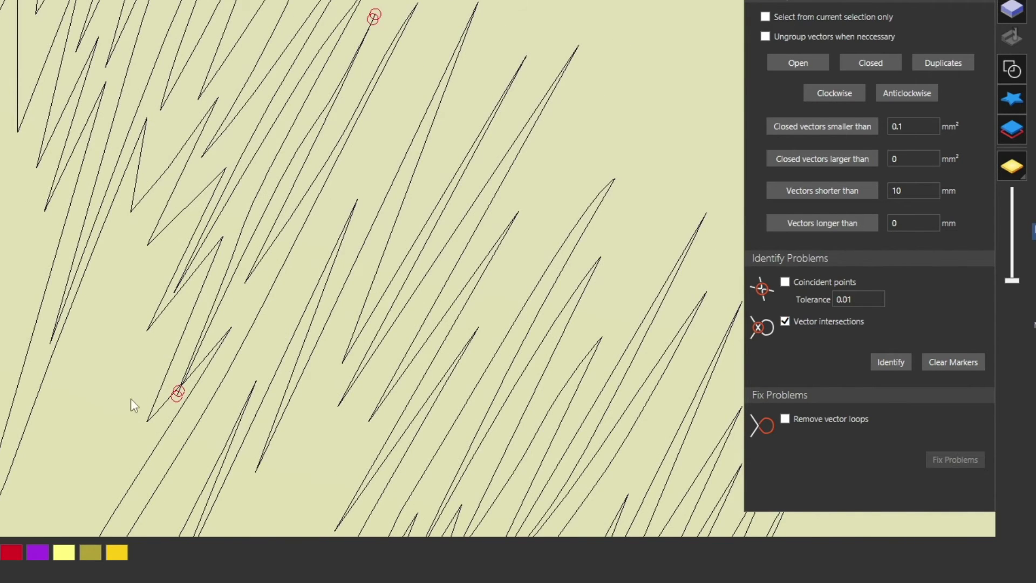
scroll(130, 398, up, 8)
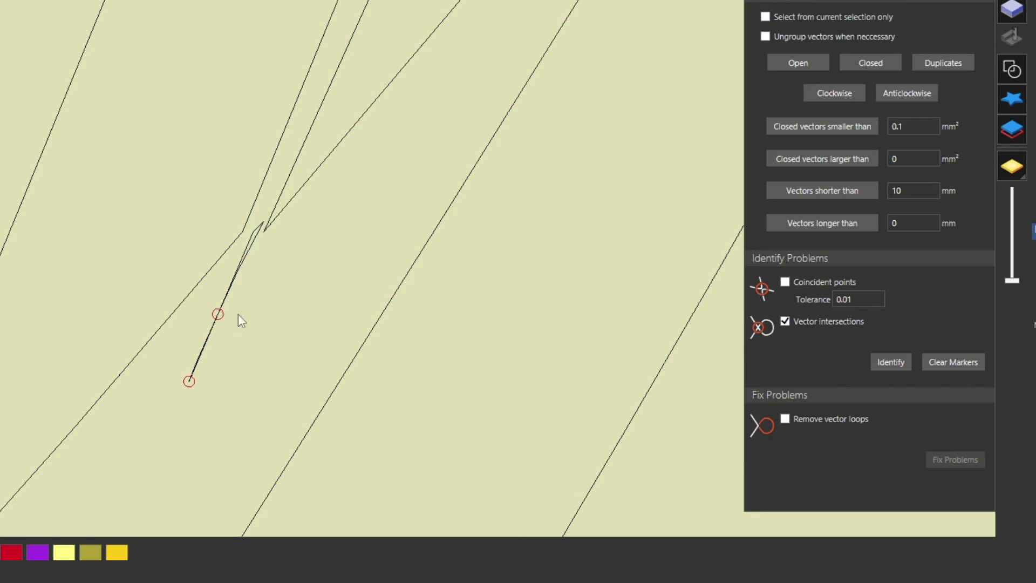
scroll(239, 296, down, 5)
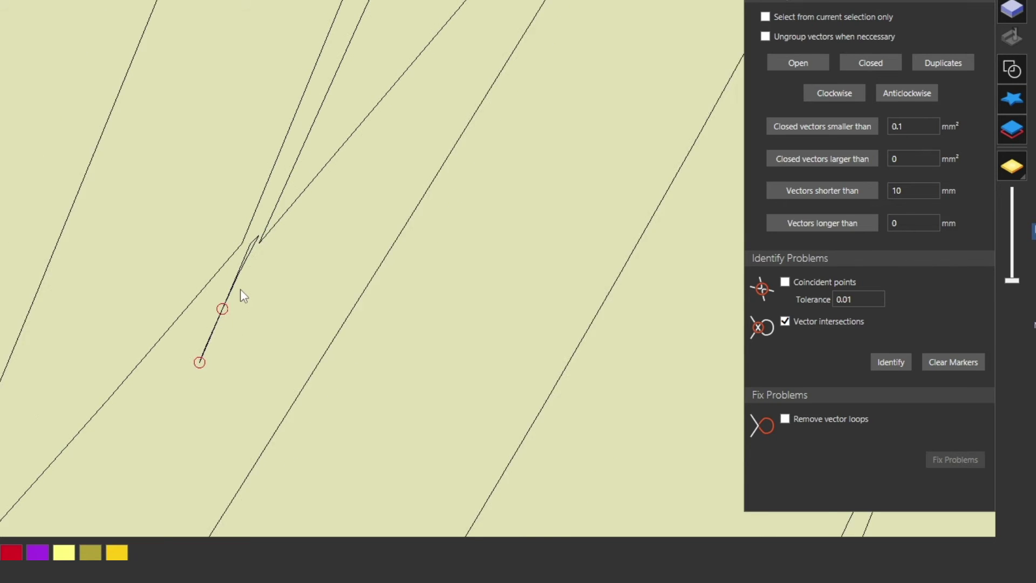
Select the closed vectors smaller than 0.1 mm² and delete the tiny one at the inner mane hair
scroll(217, 296, down, 2)
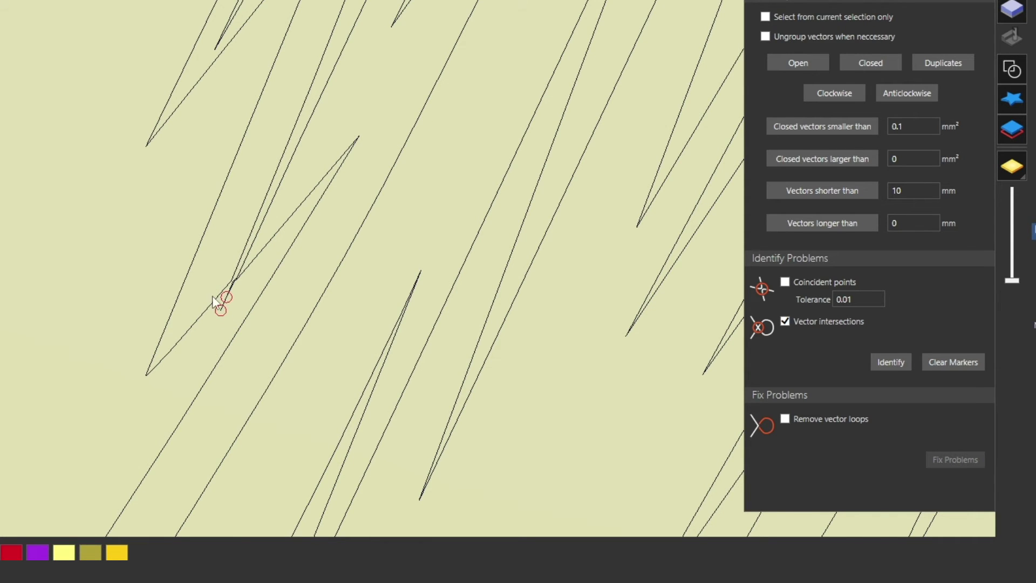
scroll(223, 305, up, 5)
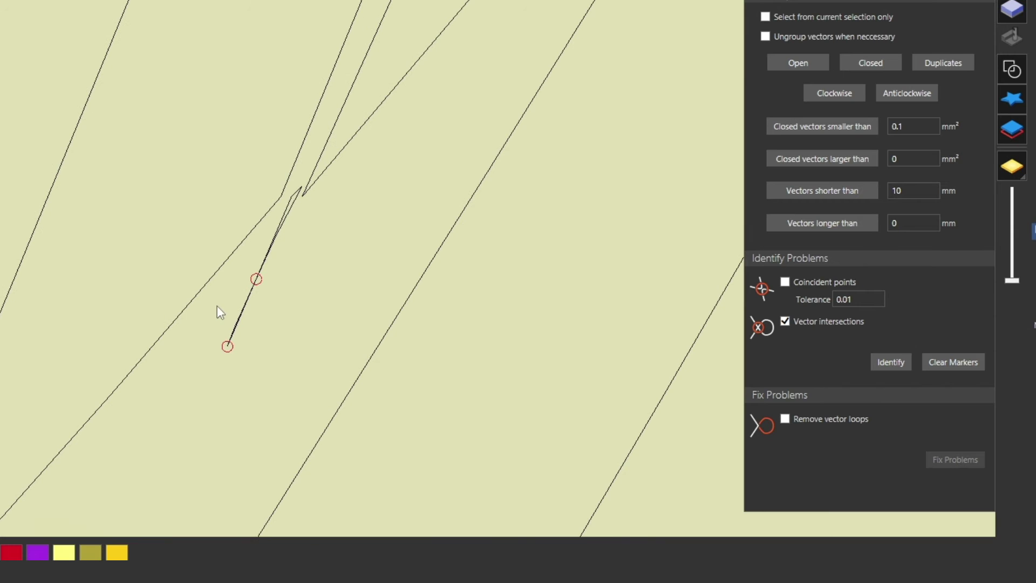
scroll(245, 311, down, 5)
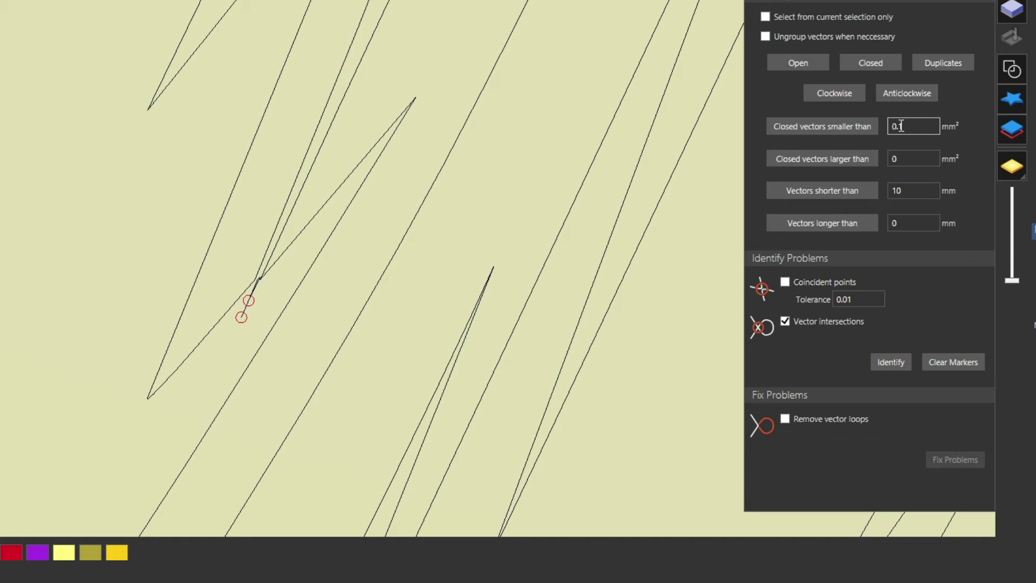
click(828, 126)
scroll(264, 293, down, 3)
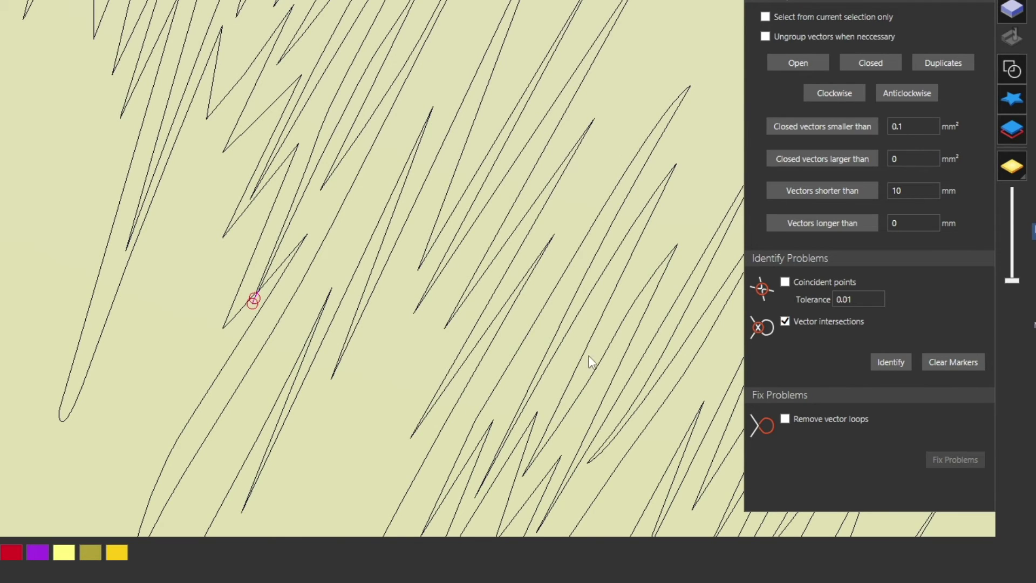
key(Delete)
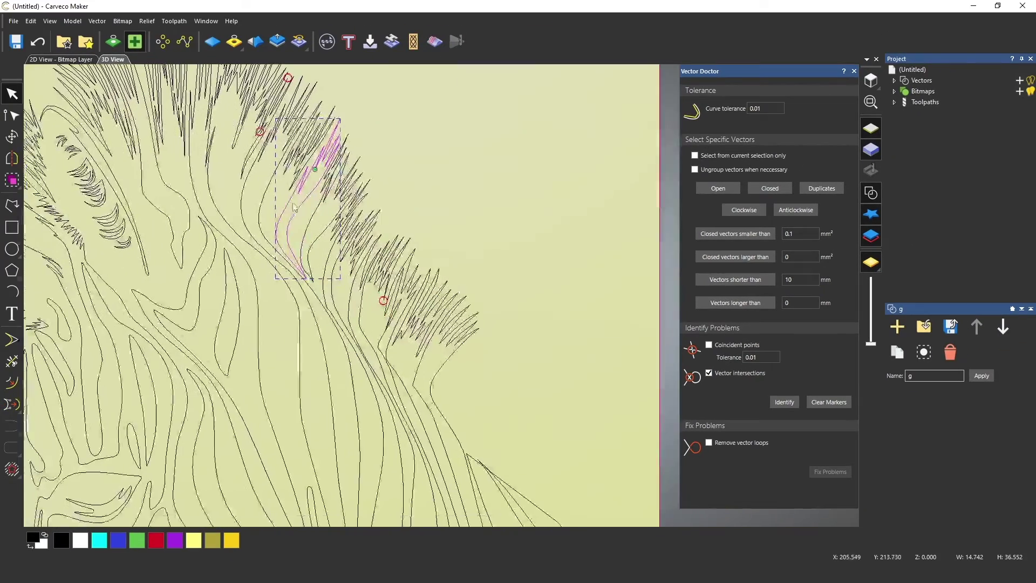
Select all the design's vectors and clear the intersection markers
click(622, 179)
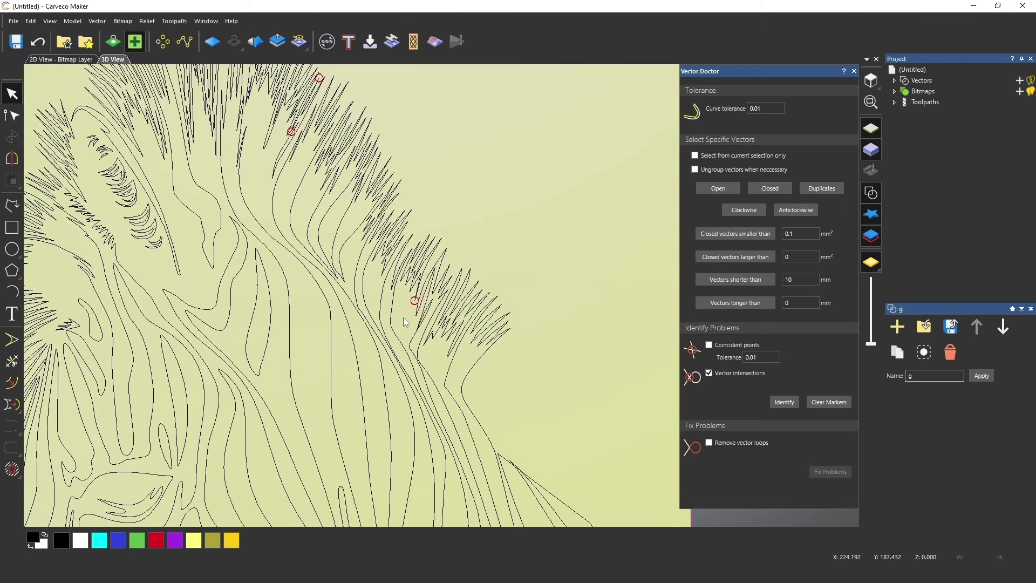
click(457, 439)
click(844, 407)
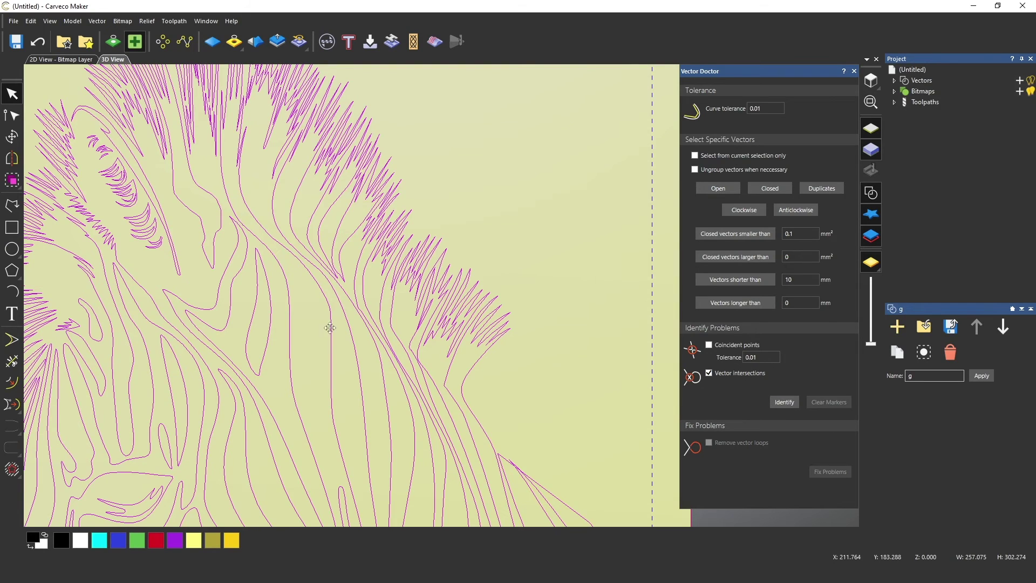
scroll(266, 284, down, 3)
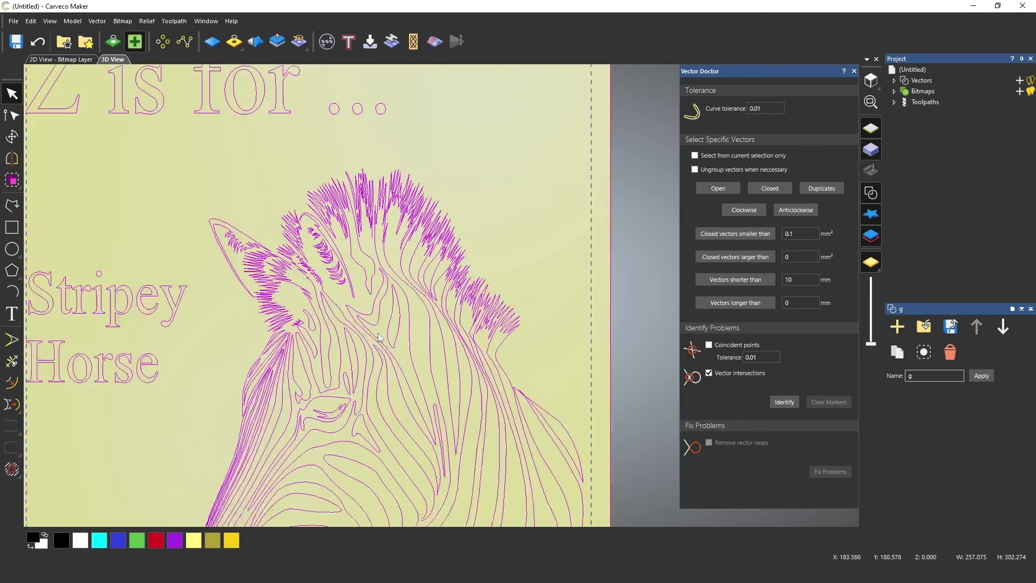
click(870, 102)
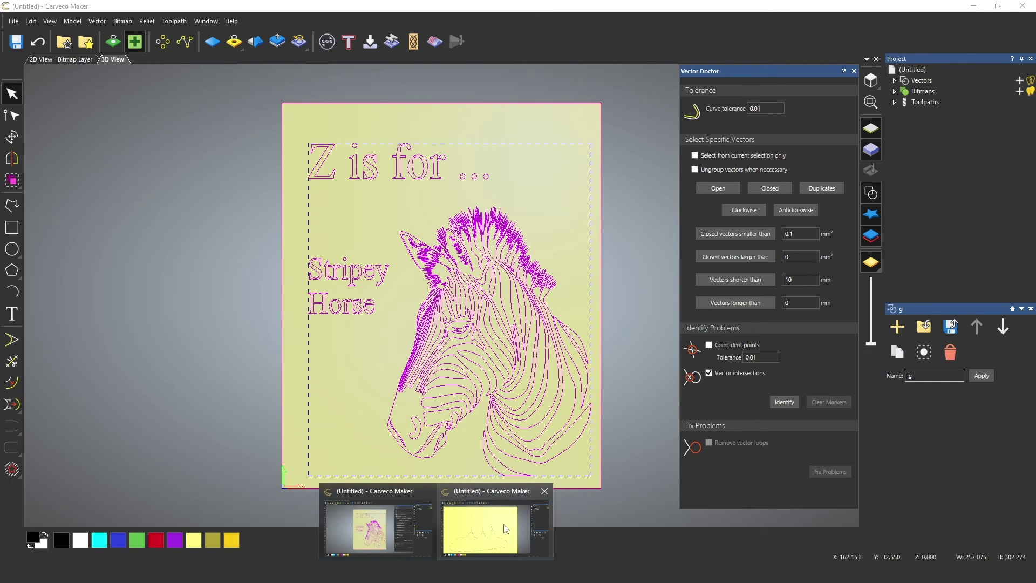
Switch to the other Carveco Maker window with the three-spiked test shape, select the shape and identify its vector intersections
click(505, 526)
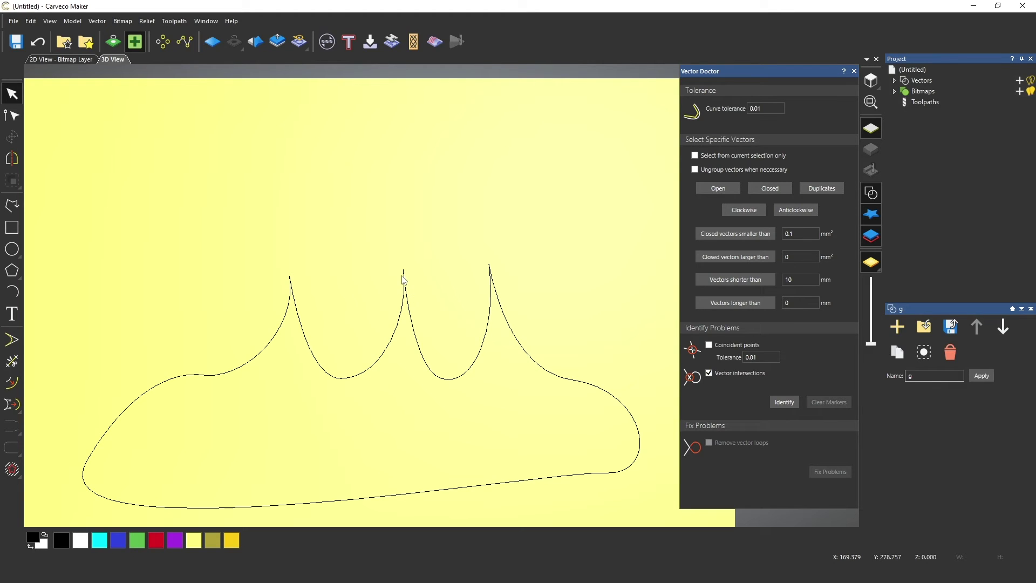
scroll(405, 280, up, 5)
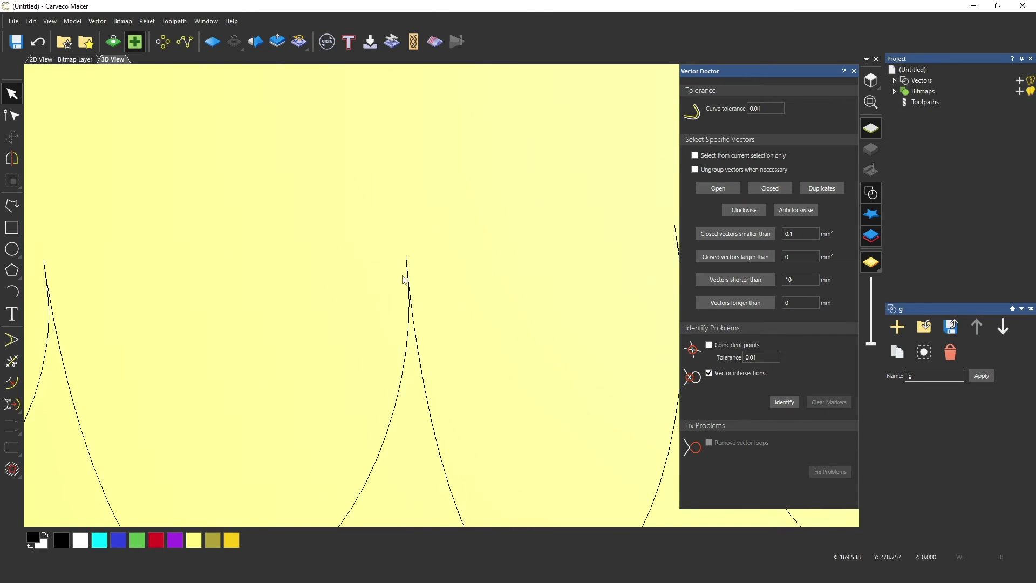
scroll(413, 285, up, 3)
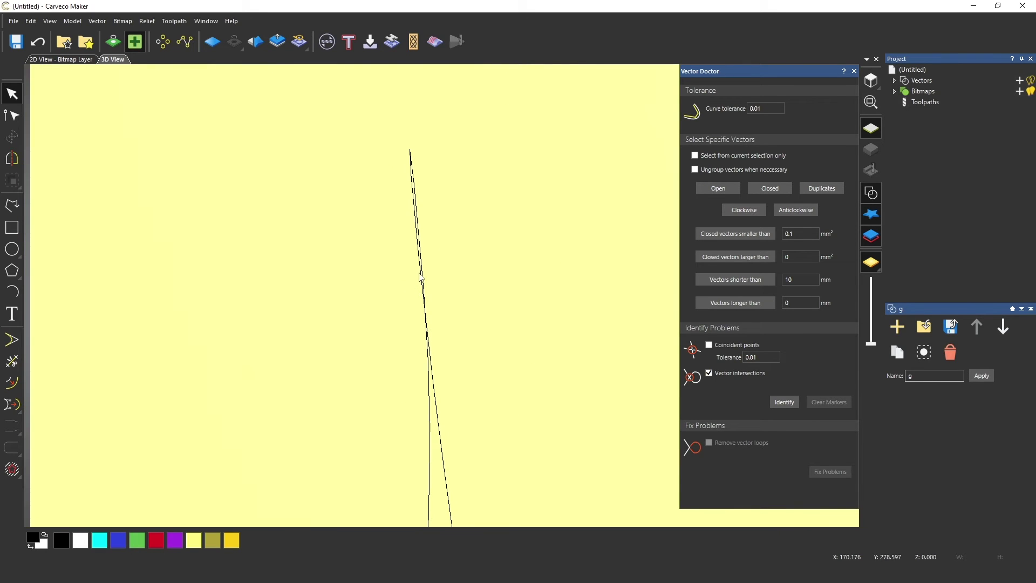
click(431, 384)
click(784, 404)
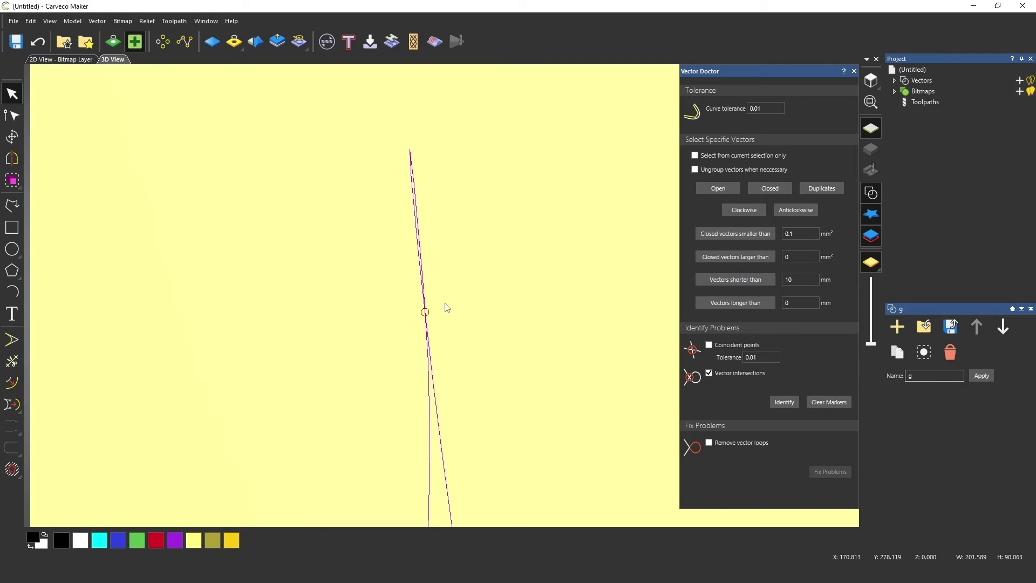
Offset the spiked test shape outwards by 0.001 mm with radiused corners, deleting the original vector
scroll(461, 321, down, 5)
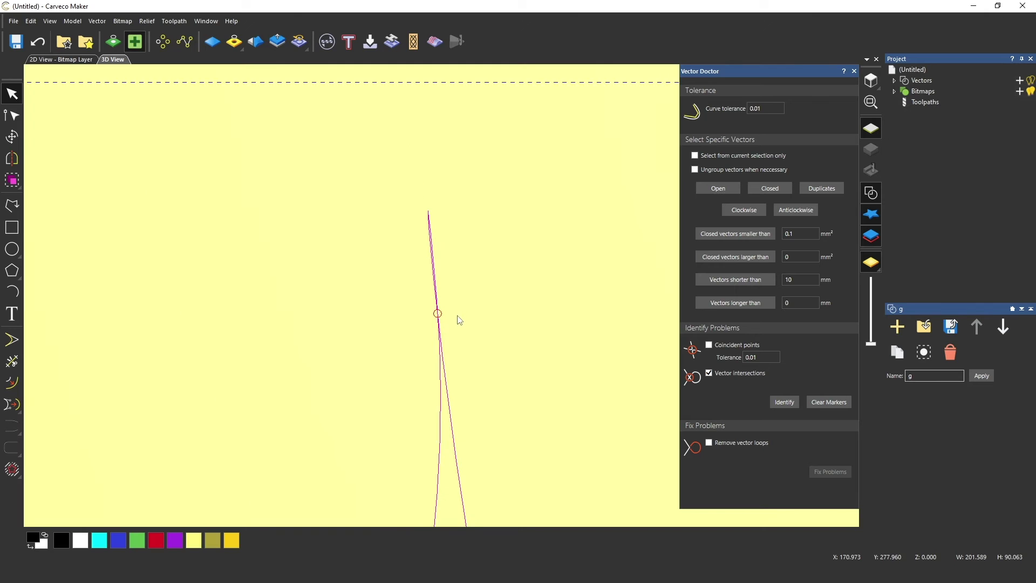
scroll(522, 364, down, 2)
click(518, 363)
click(476, 351)
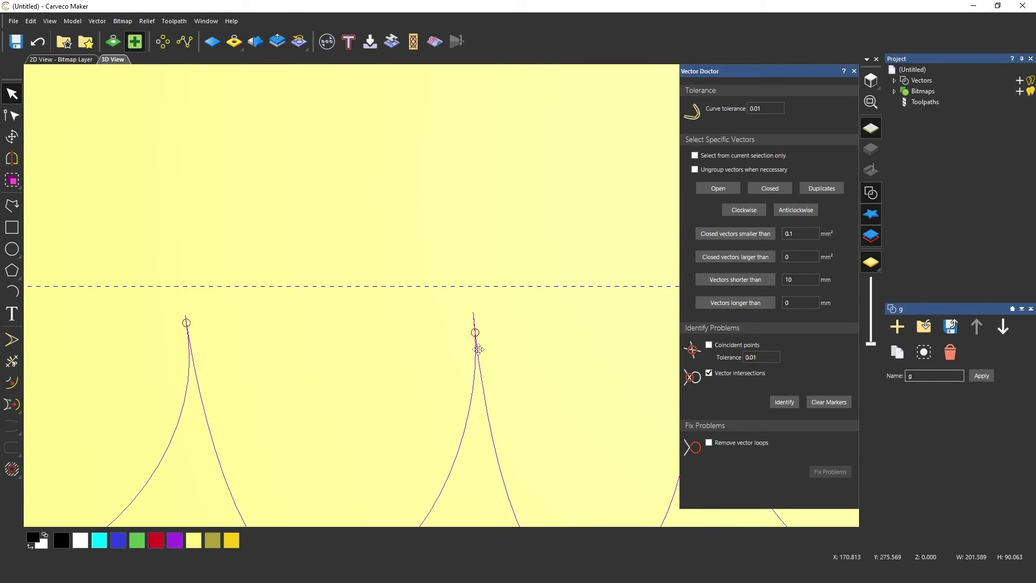
click(98, 21)
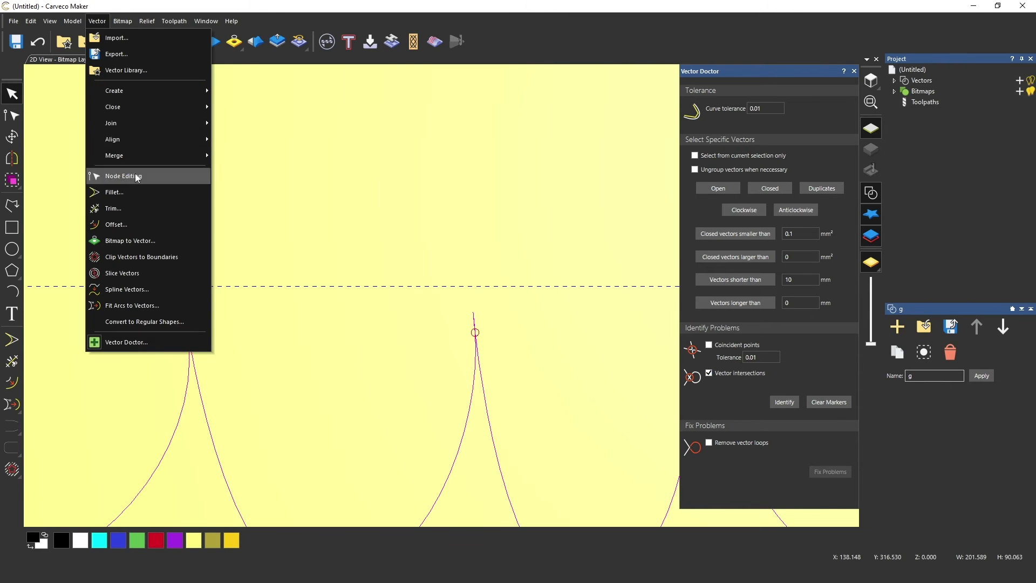
click(125, 231)
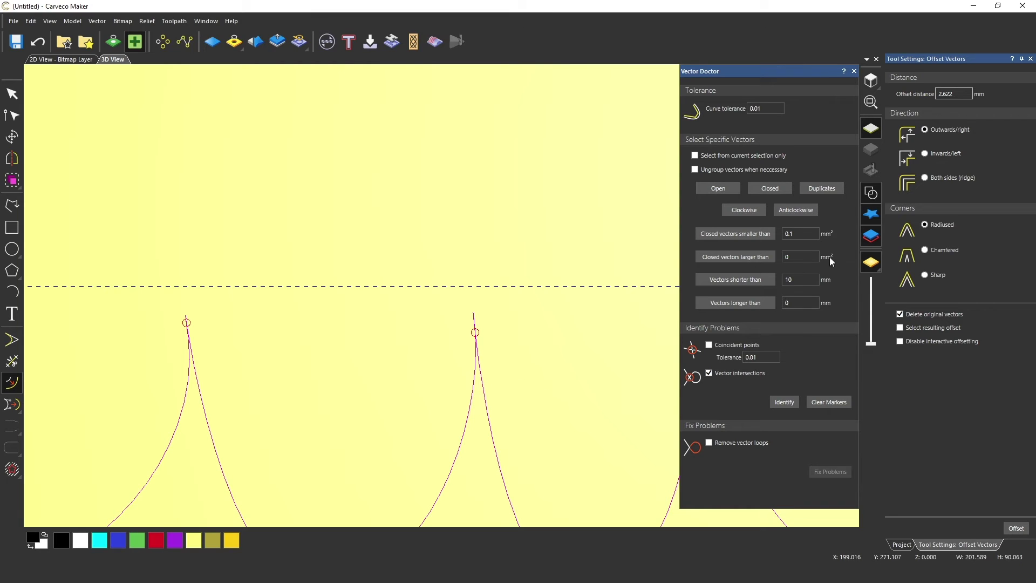
drag(957, 94, 907, 95)
text(0.001)
click(1016, 528)
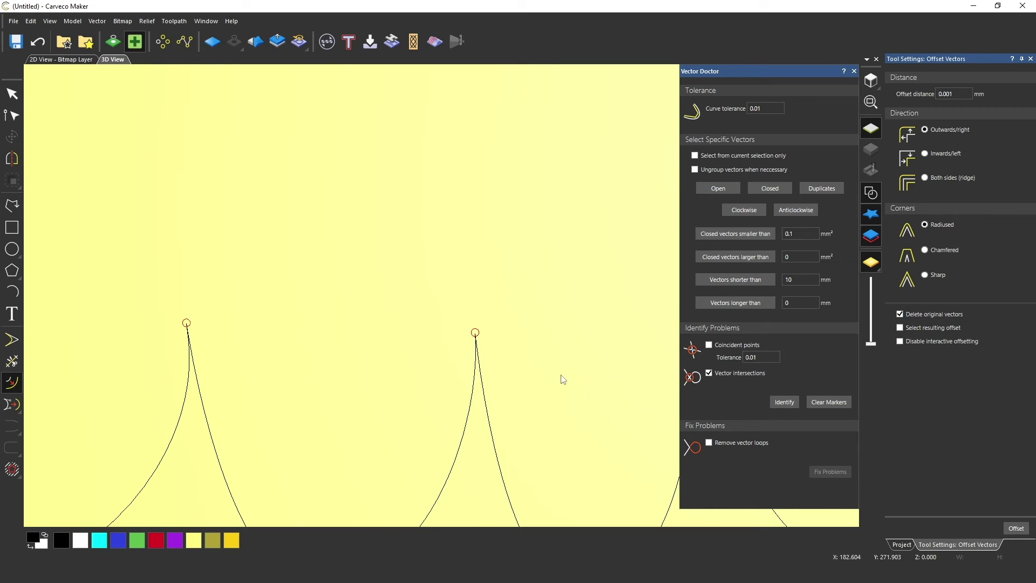
Select the offset test shape and clear its intersection markers
click(484, 399)
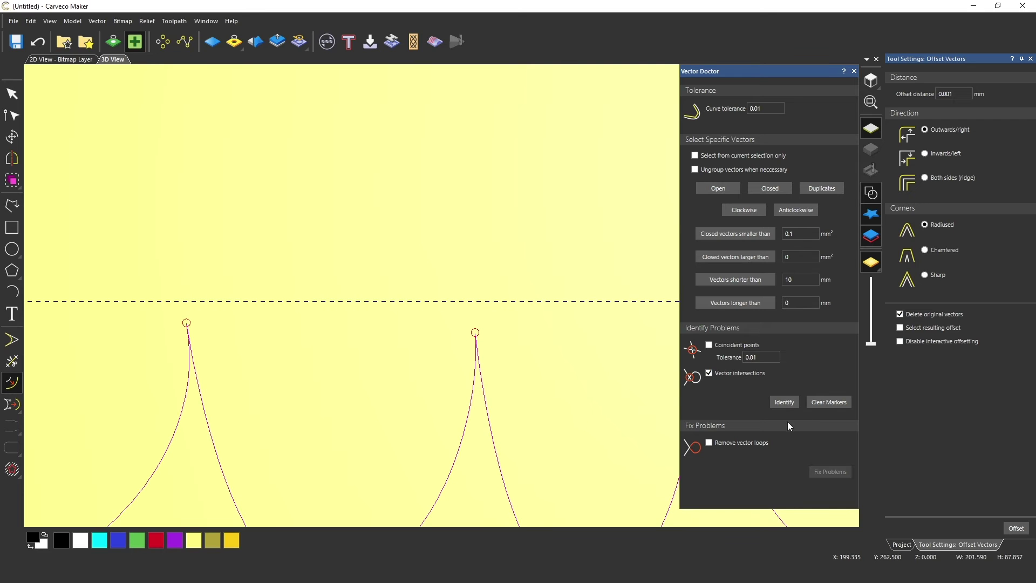
click(837, 403)
scroll(539, 349, down, 2)
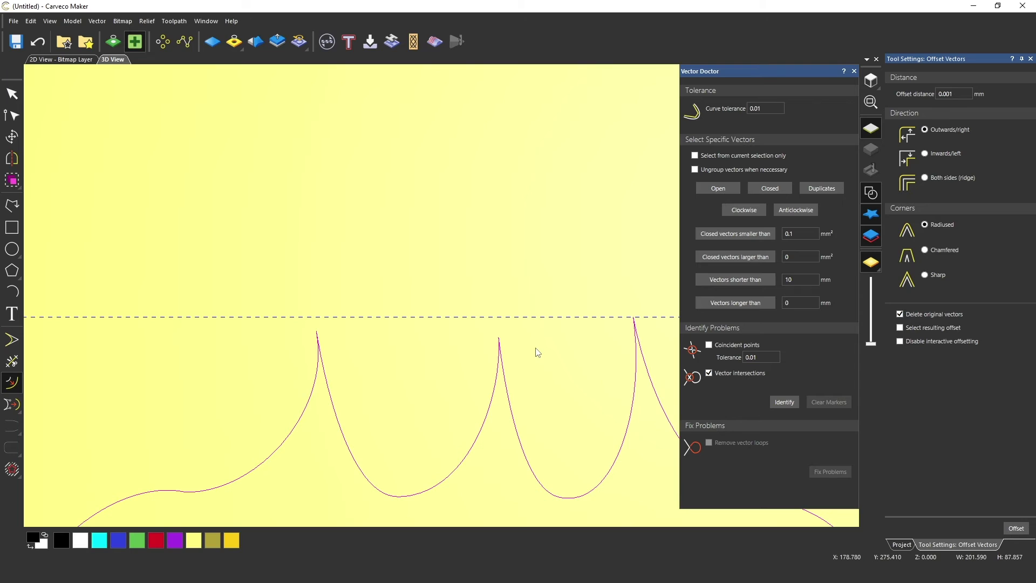
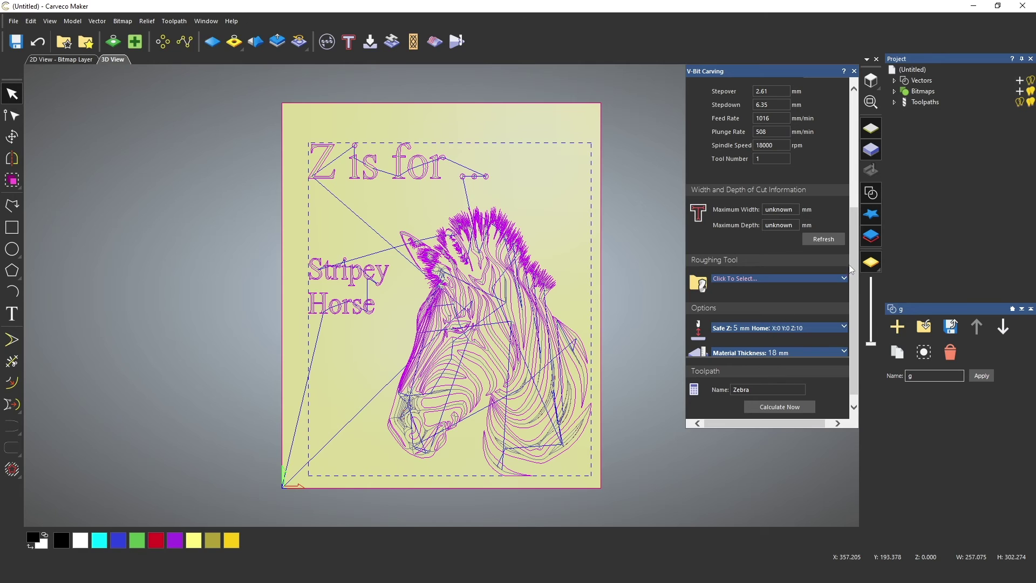
Simulate all toolpaths of the zebra design
click(922, 103)
right_click(921, 103)
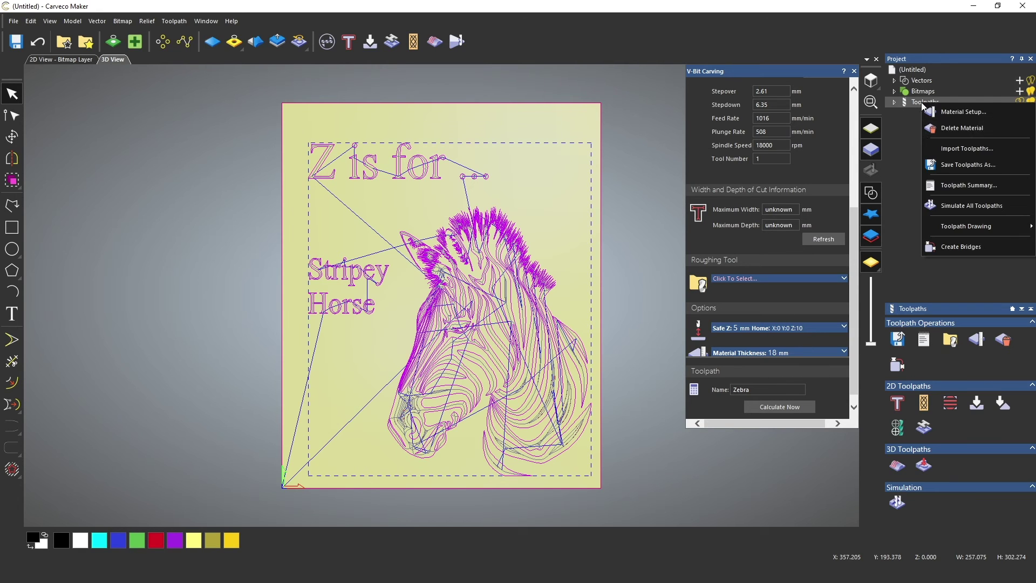
click(963, 205)
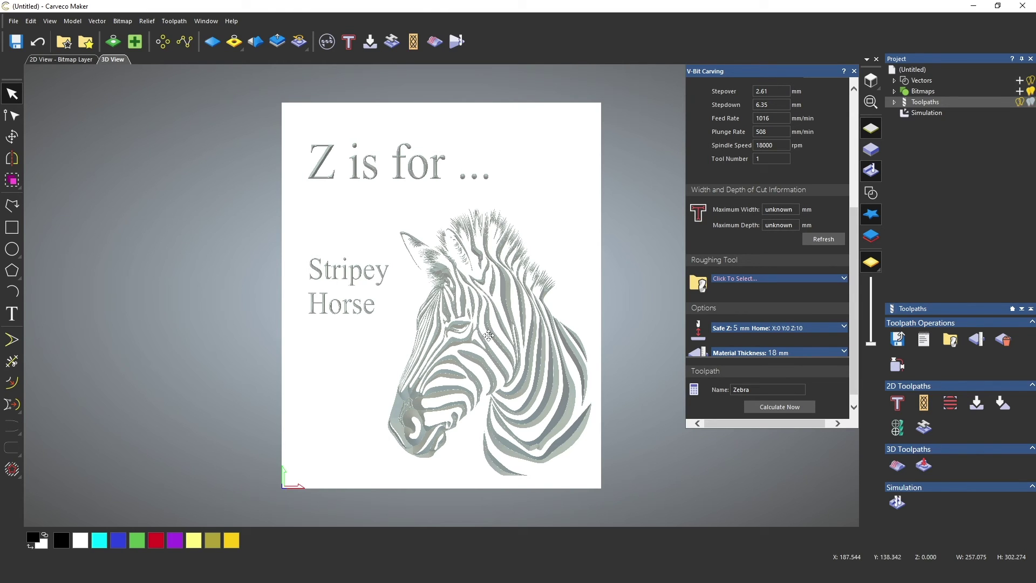
Turn off the tool maximum depth limit in V-Bit Carving and recalculate the Zebra toolpath
click(775, 278)
click(774, 286)
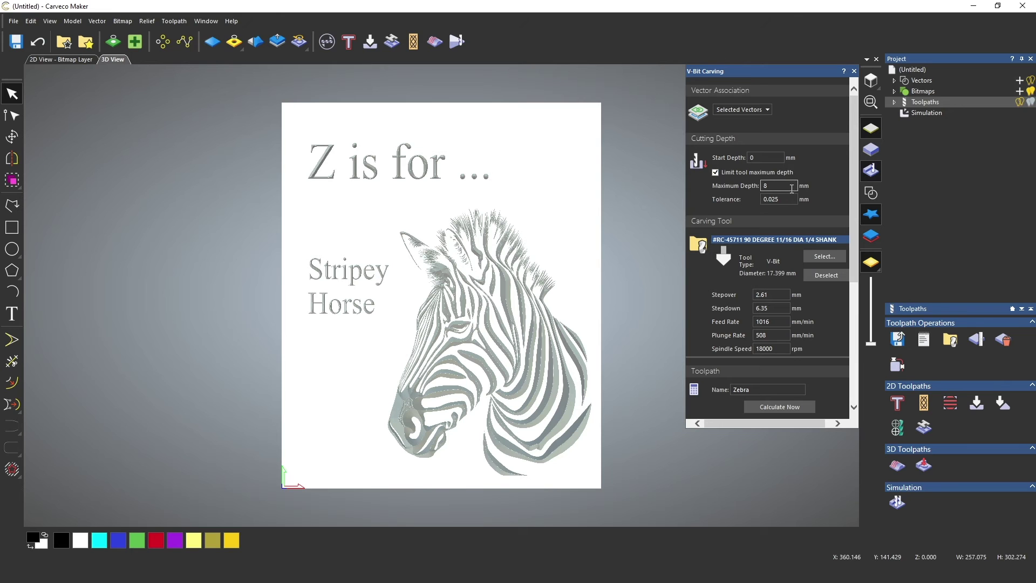
scroll(405, 415, up, 1)
scroll(406, 415, up, 3)
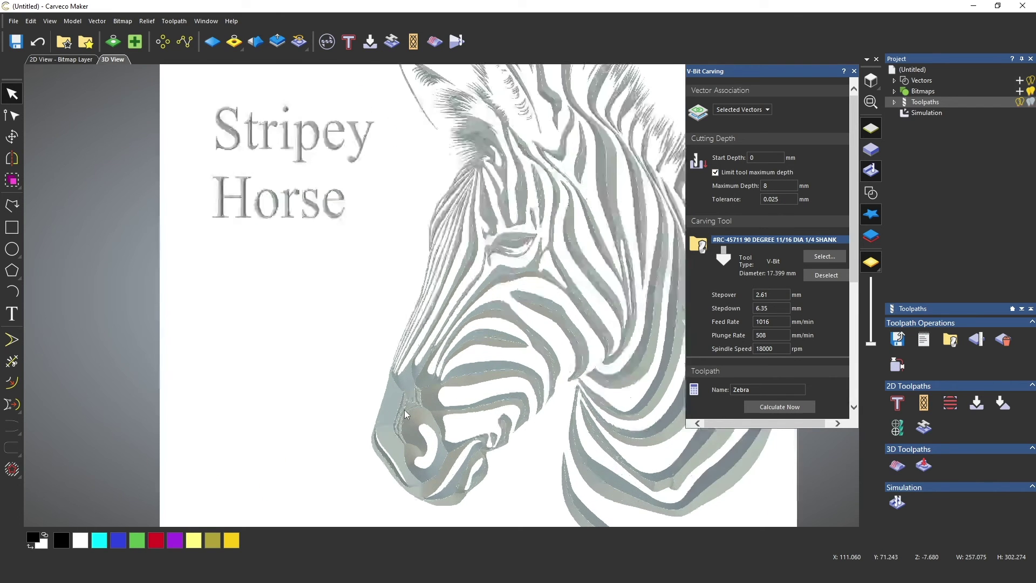
scroll(406, 414, up, 1)
scroll(406, 413, up, 1)
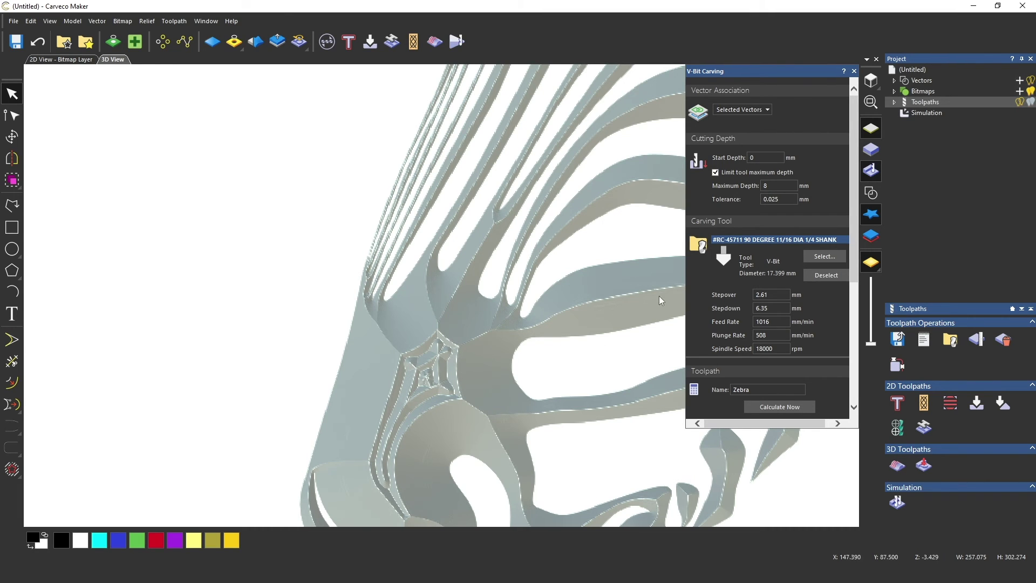
click(716, 172)
click(772, 408)
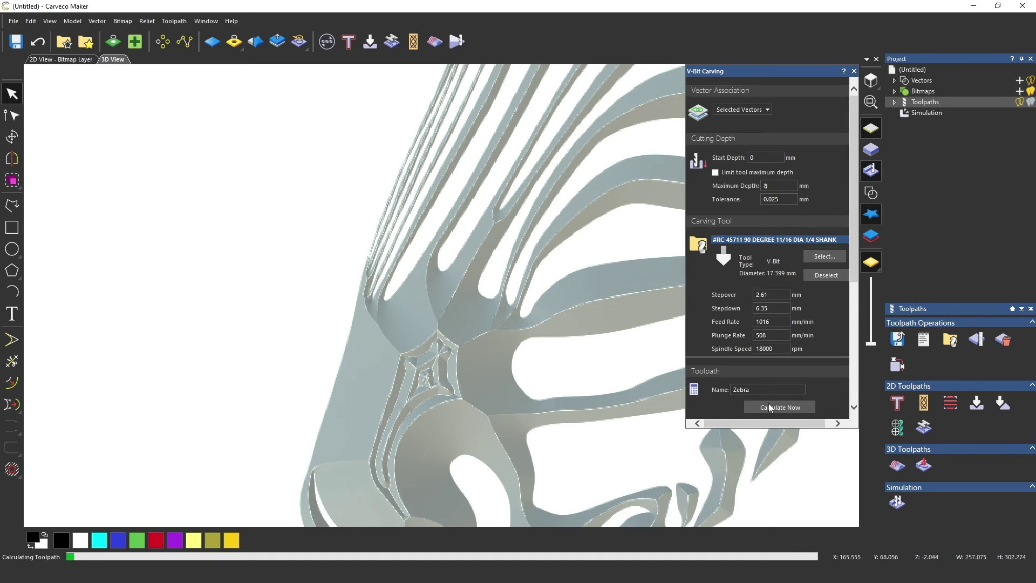
Reset the simulation, simulate all toolpaths again and inspect the carving around the zebra's nose
click(925, 112)
right_click(925, 112)
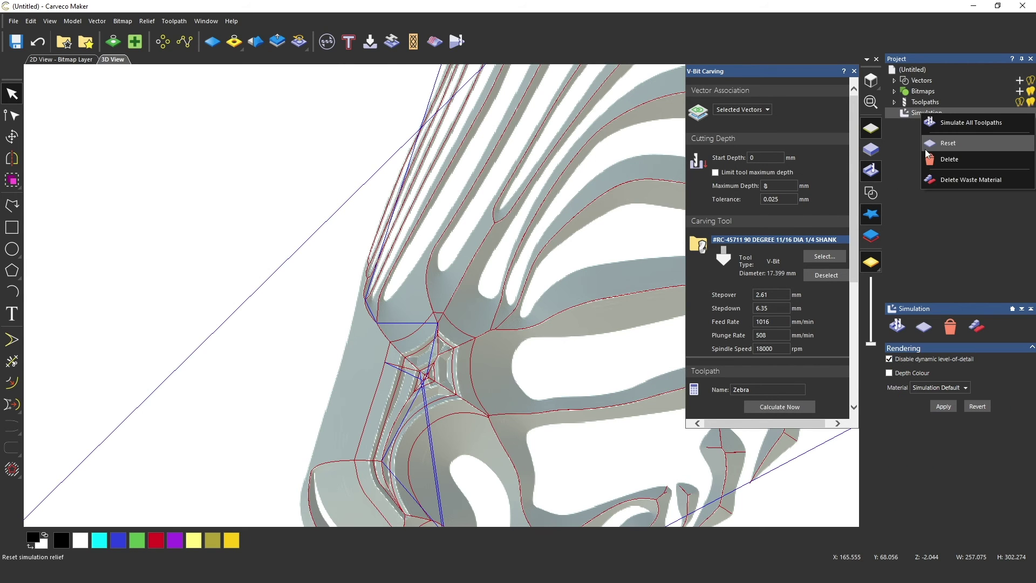
click(924, 149)
right_click(922, 115)
click(936, 124)
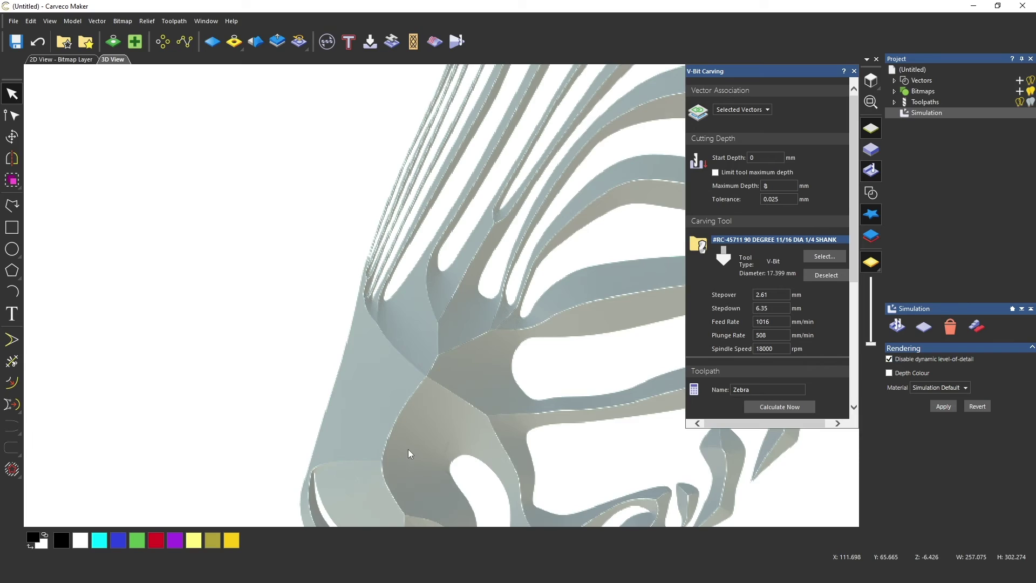
middle_drag(408, 449, 416, 446)
drag(416, 446, 396, 327)
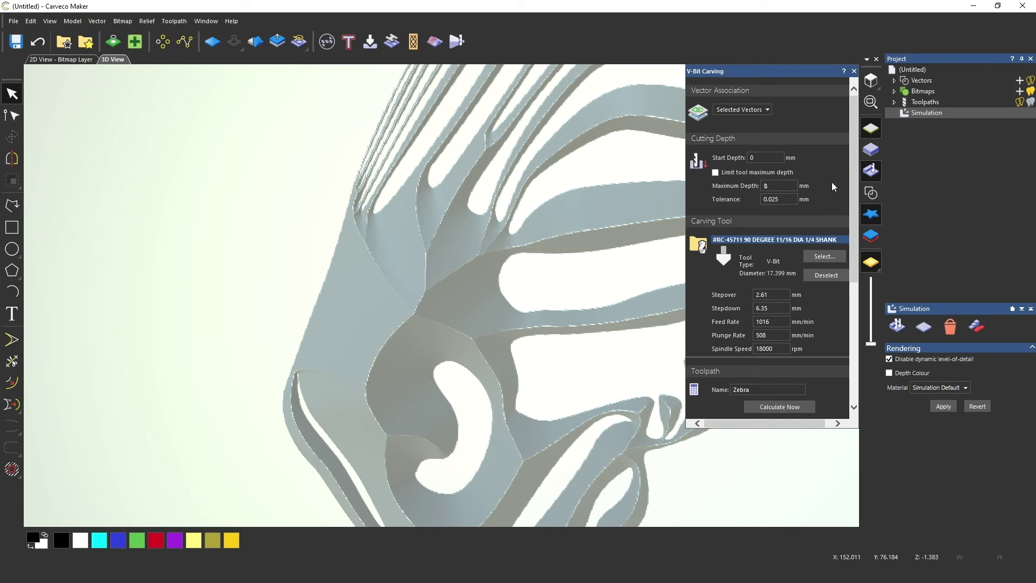
Refresh the maximum width and depth of cut information for the carving
scroll(769, 273, down, 3)
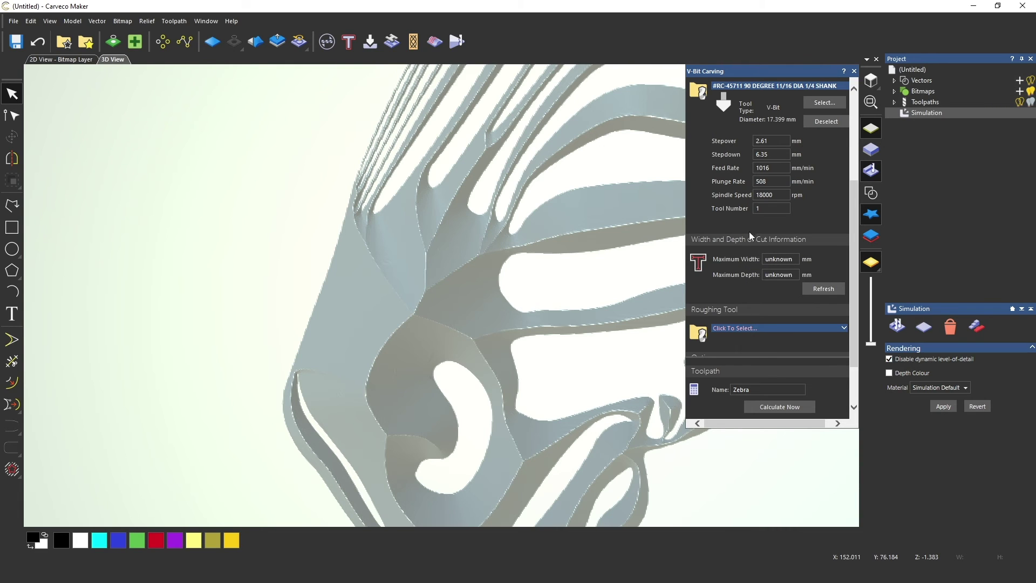
click(813, 285)
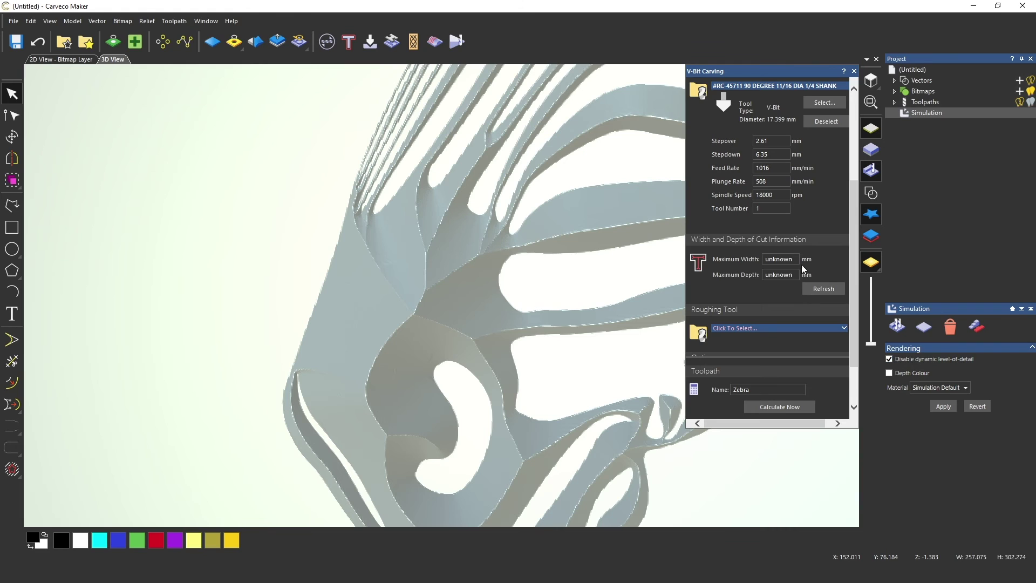
click(824, 286)
Recalculate the Zebra toolpath with the tool maximum depth limited to 8 mm, and reset the simulation
scroll(803, 231, up, 3)
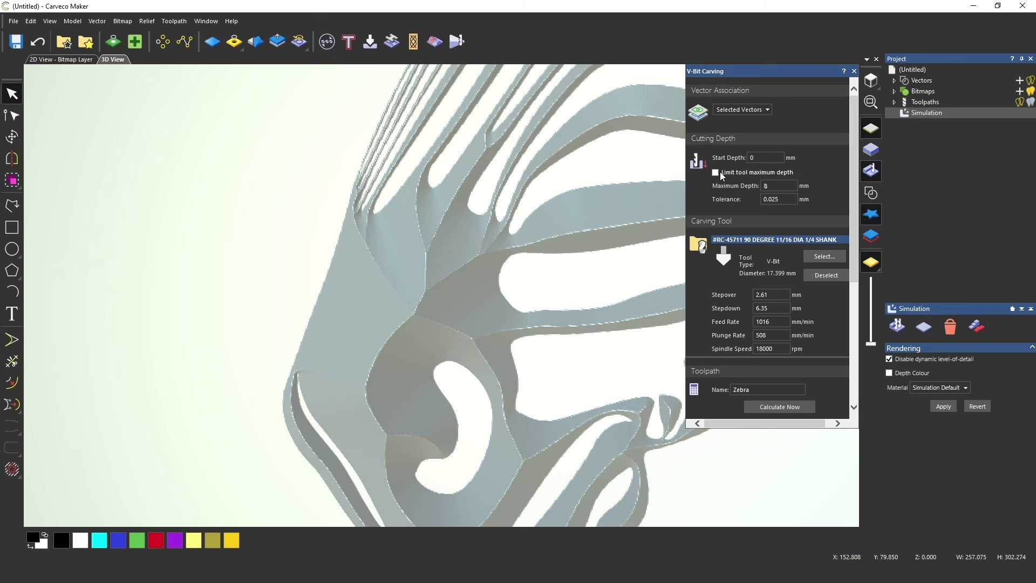
click(777, 409)
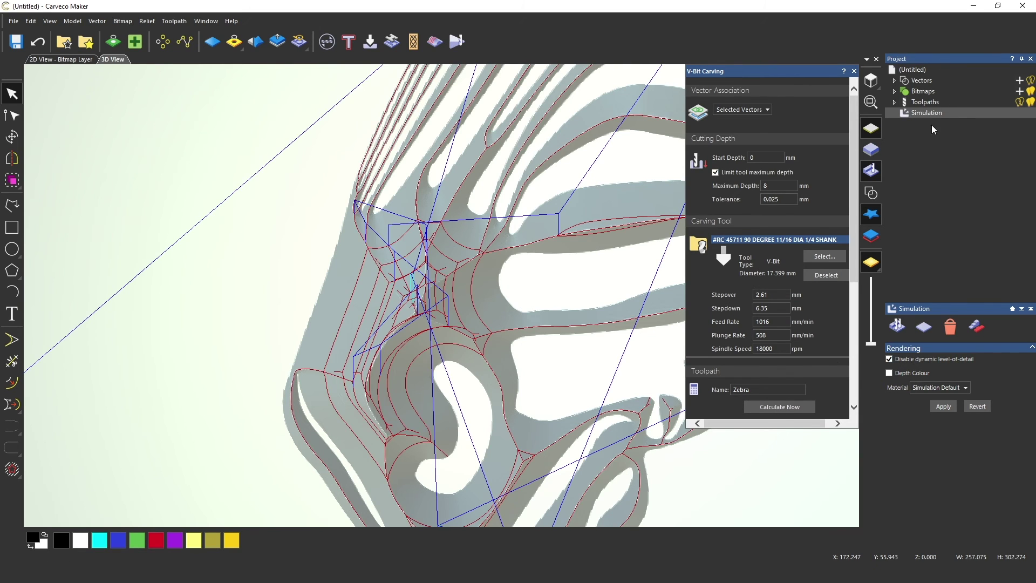
right_click(924, 113)
click(948, 160)
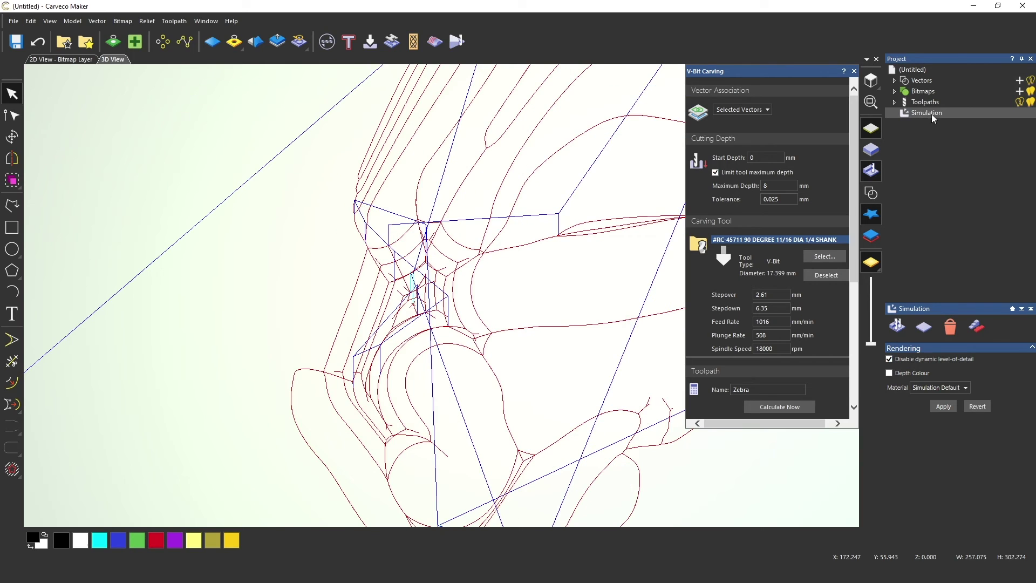
Simulate all toolpaths with the carving depth limited to 8 mm
right_click(933, 115)
click(942, 126)
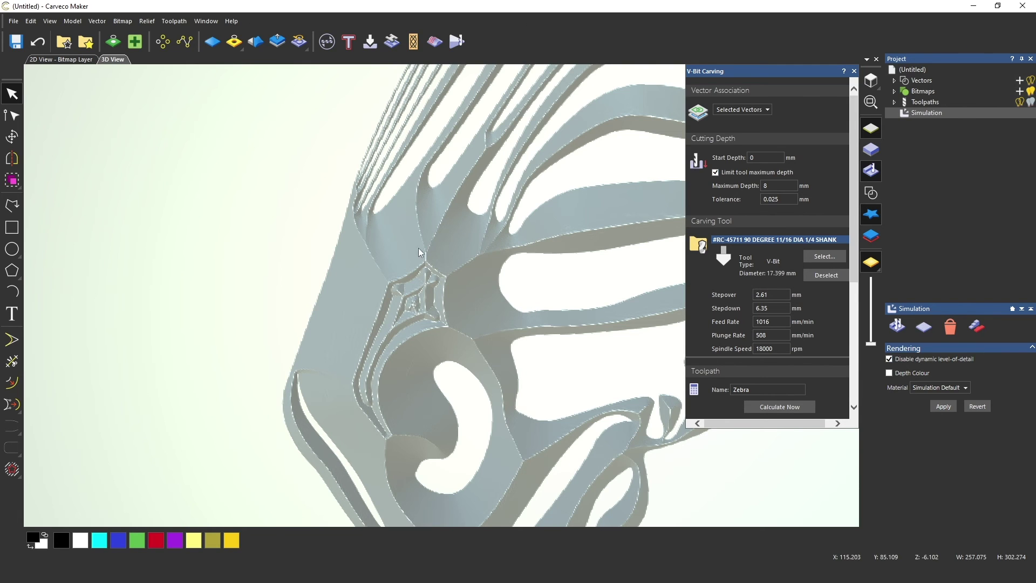
Set the V-bit carving tool's stepover to 0.5 mm and recalculate the Zebra toolpath
double_click(767, 297)
text(0.5)
click(778, 407)
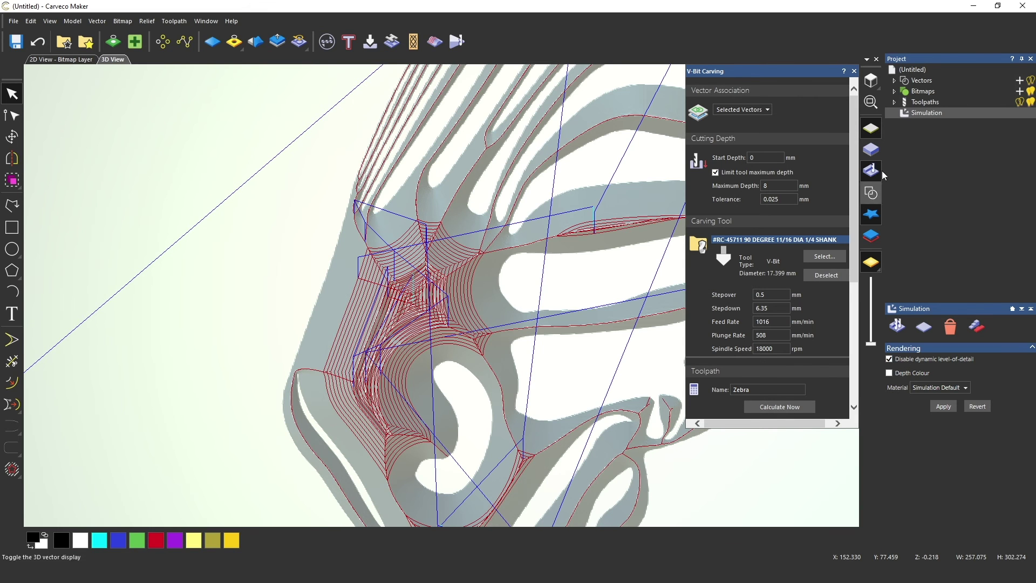
Reset the simulation and simulate all toolpaths with the finer carving stepover
right_click(922, 115)
click(939, 140)
right_click(924, 114)
click(936, 134)
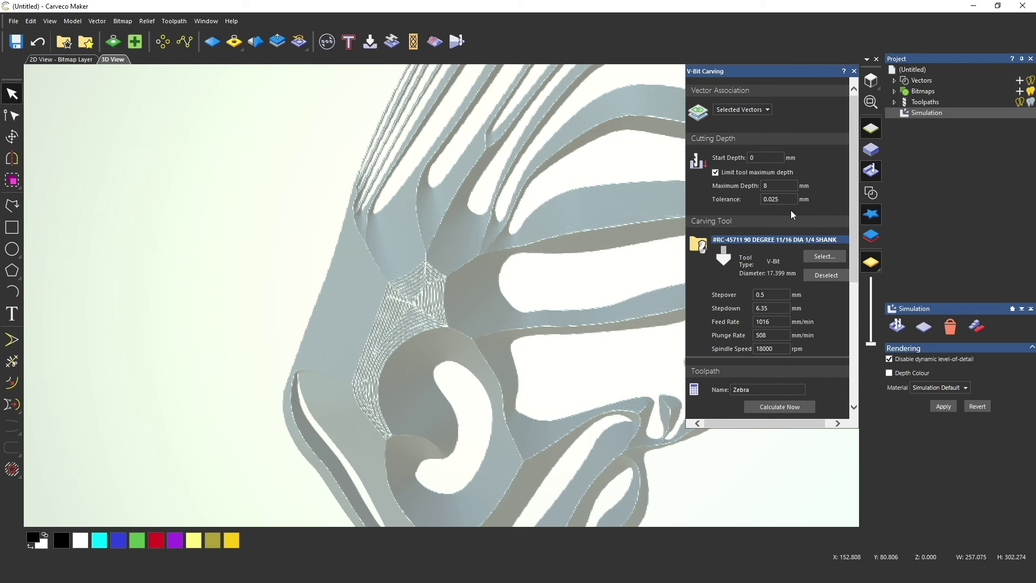
Add the Sainsmart Endmill 3.175 mm as the roughing tool and recalculate the Zebra toolpath
scroll(807, 210, down, 3)
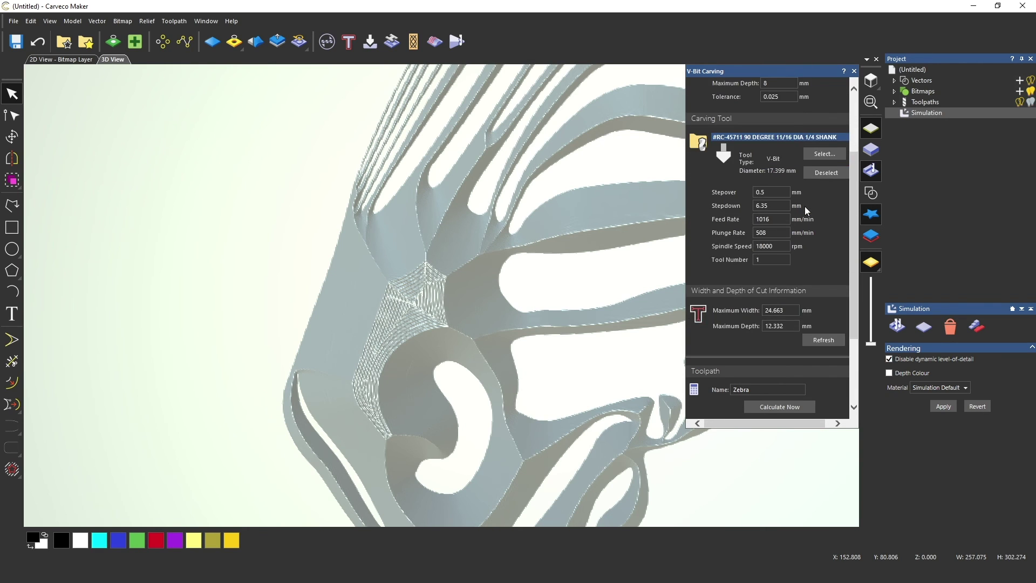
scroll(807, 211, down, 1)
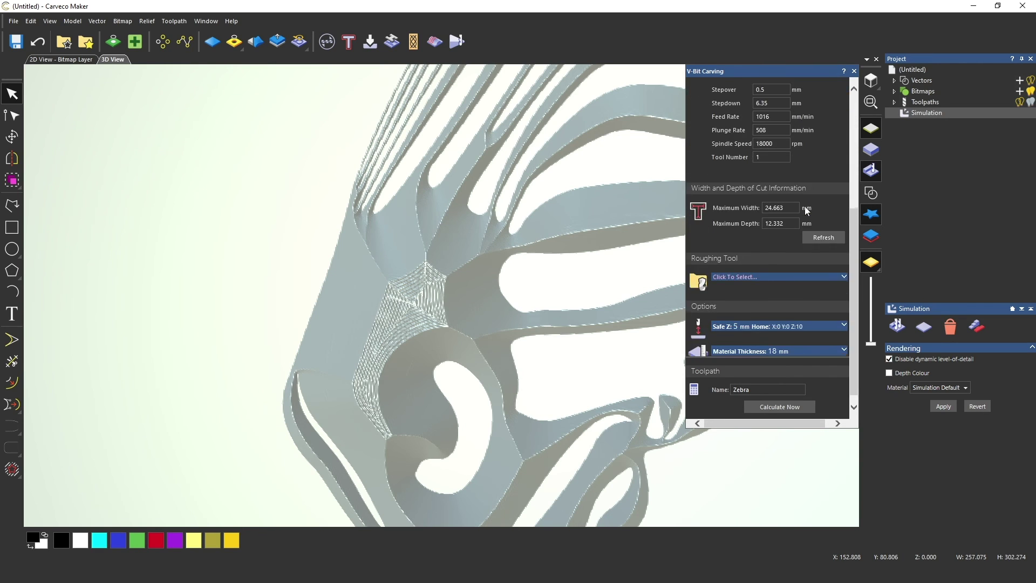
click(748, 269)
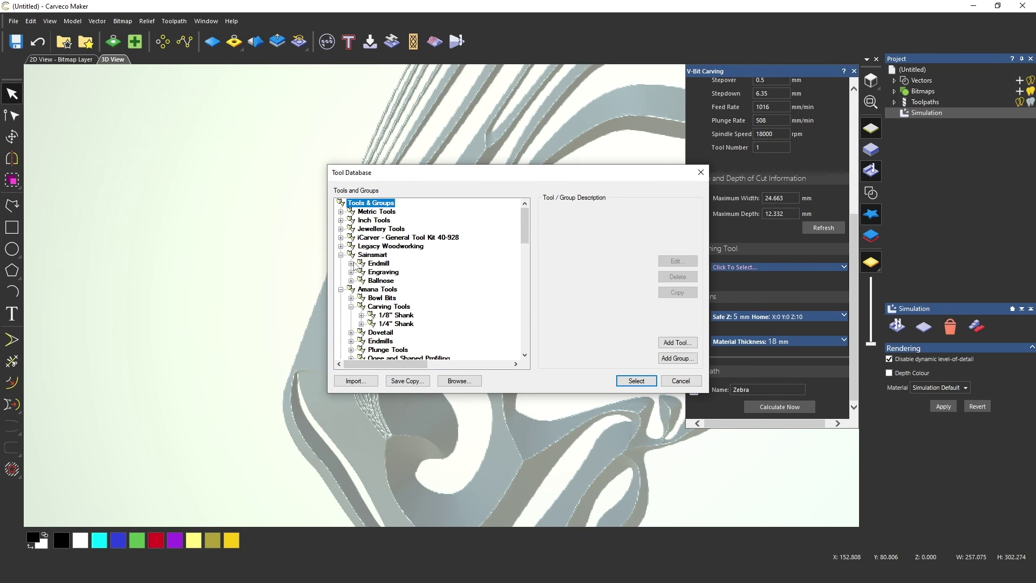
click(352, 264)
click(413, 316)
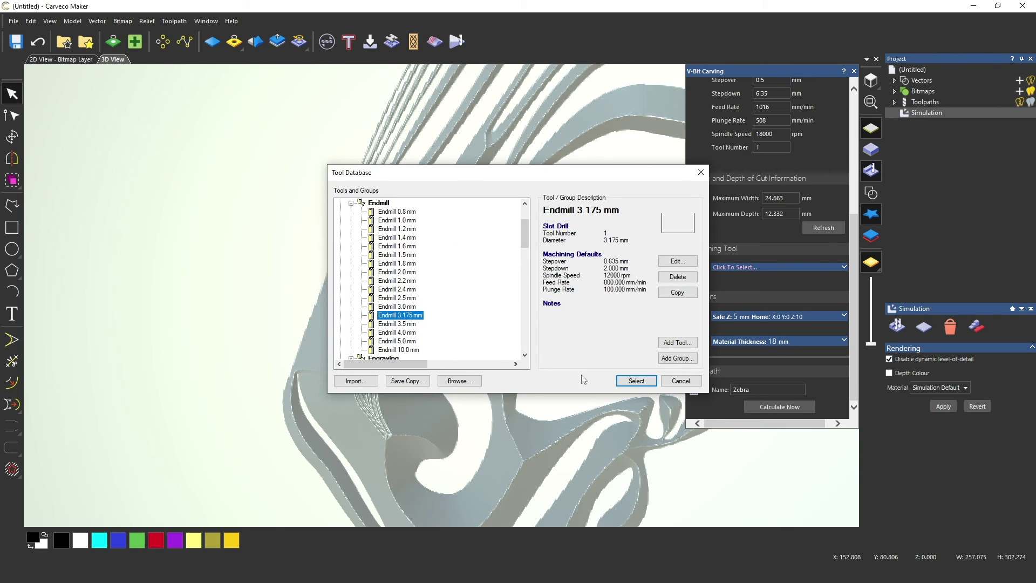
click(631, 382)
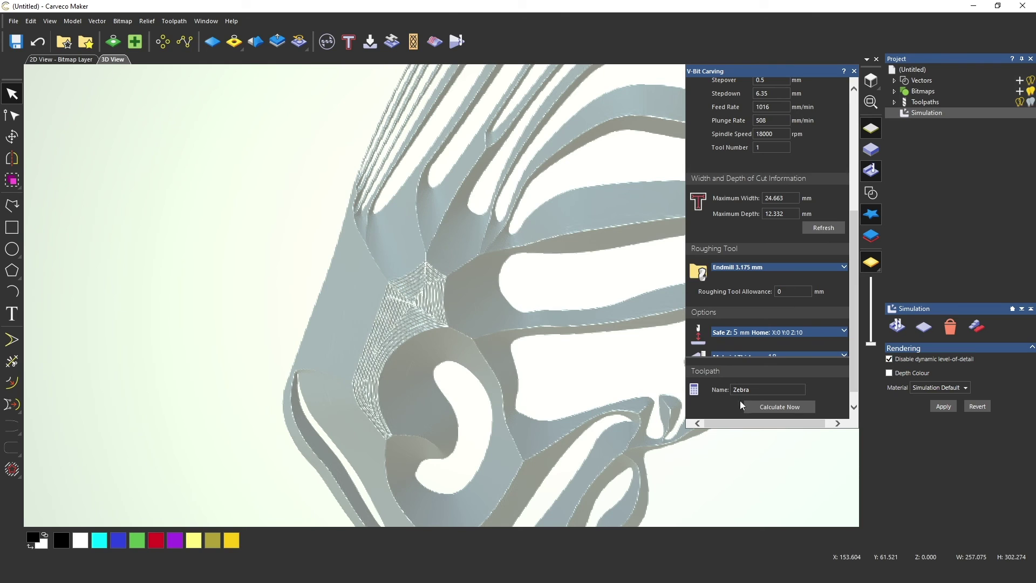
click(789, 406)
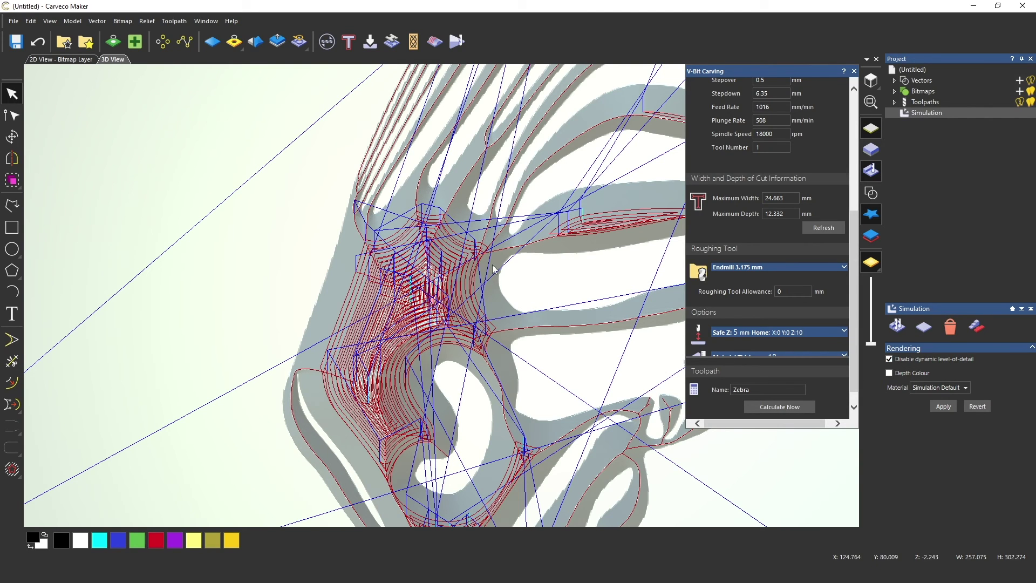
Reset the simulation and simulate all toolpaths with the 3.175 mm roughing end mill included
right_click(931, 112)
click(943, 144)
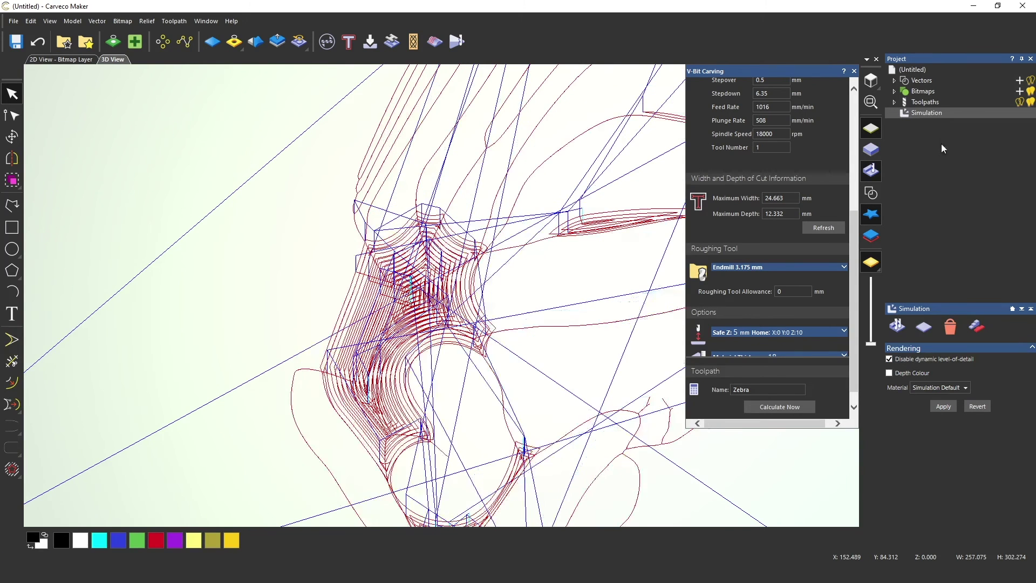
right_click(933, 112)
click(953, 120)
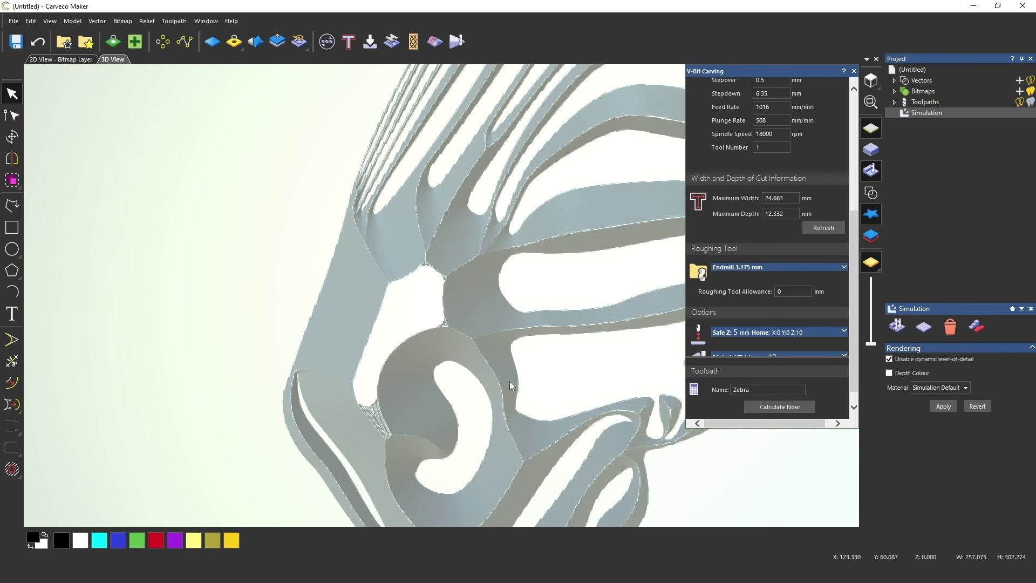
Change the roughing tool to the Sainsmart Endmill 1.2 mm and recalculate the Zebra toolpath
click(764, 268)
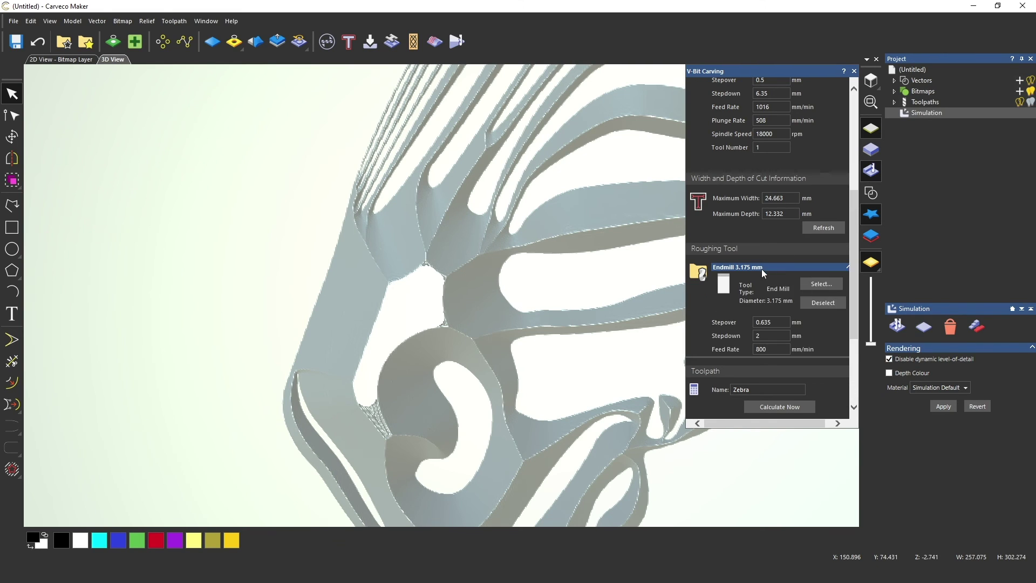
click(820, 284)
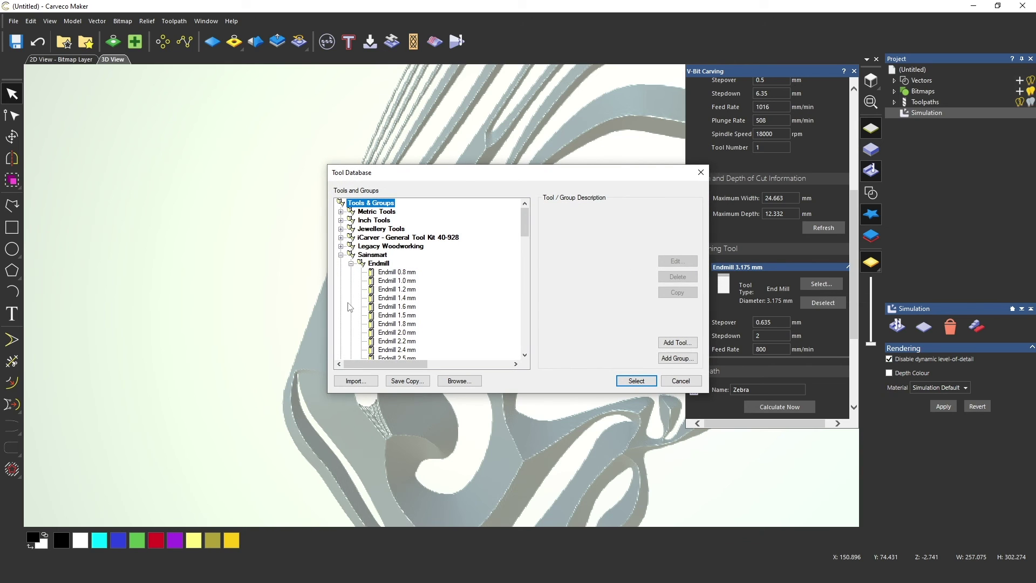
click(389, 289)
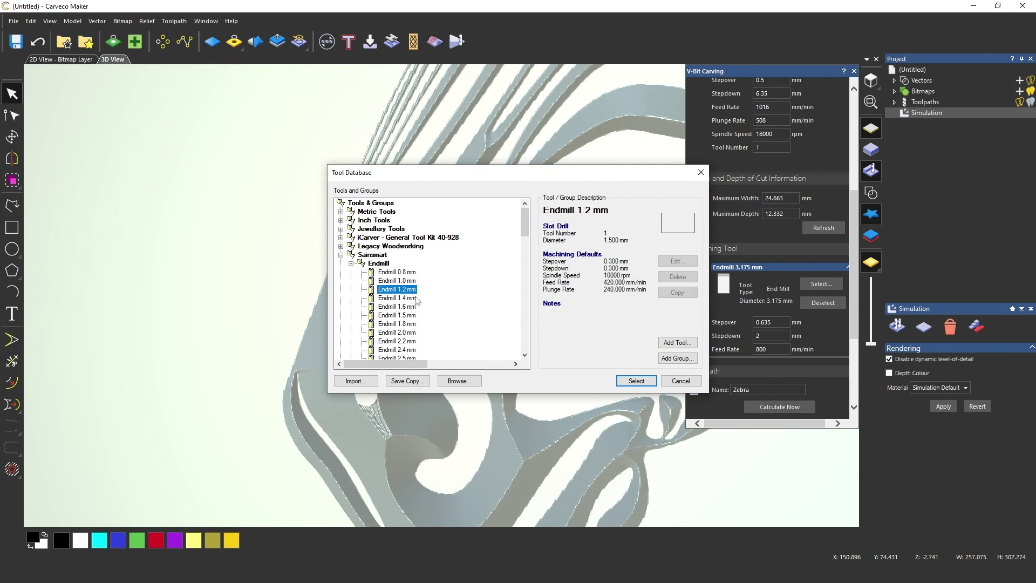
click(636, 381)
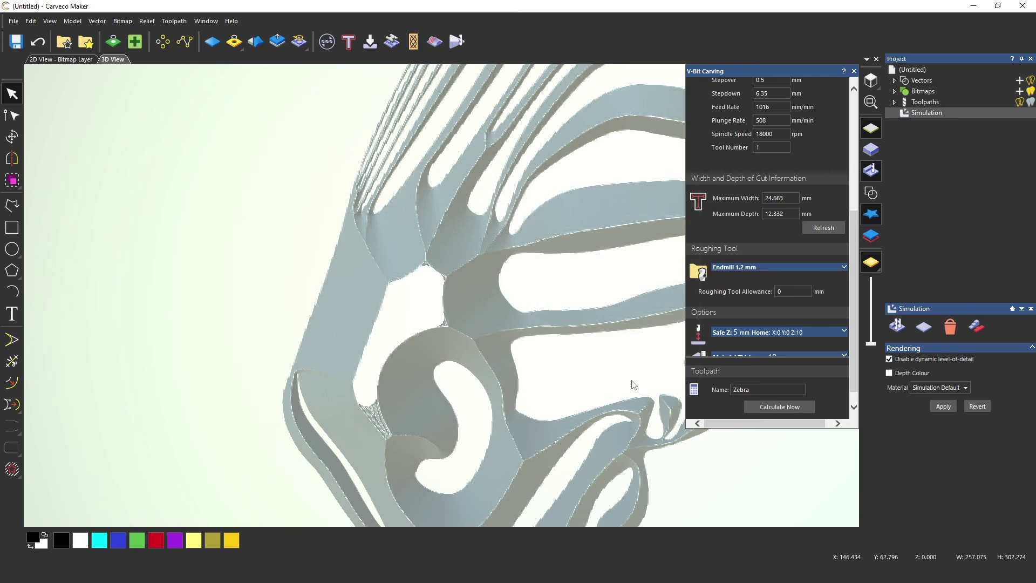
click(768, 408)
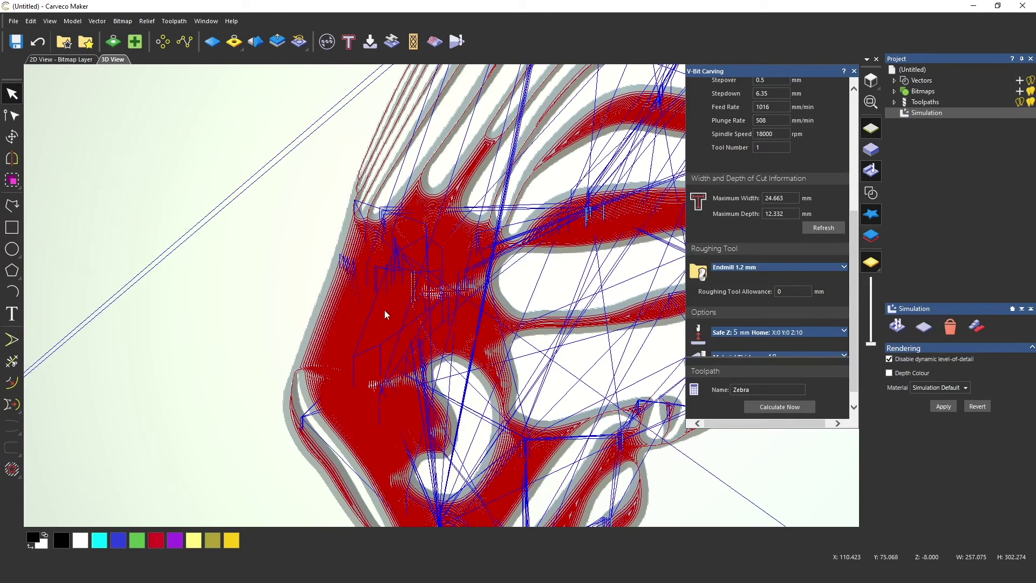
Reset the simulation, simulate all toolpaths with the 1.2 mm roughing end mill and inspect the whole carving
right_click(935, 112)
click(944, 154)
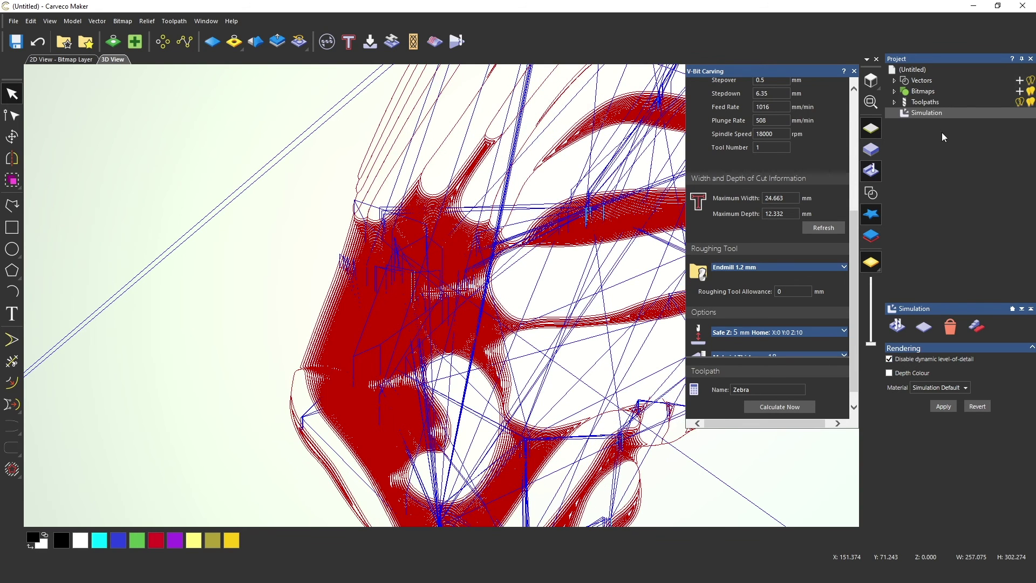
right_click(938, 120)
click(941, 131)
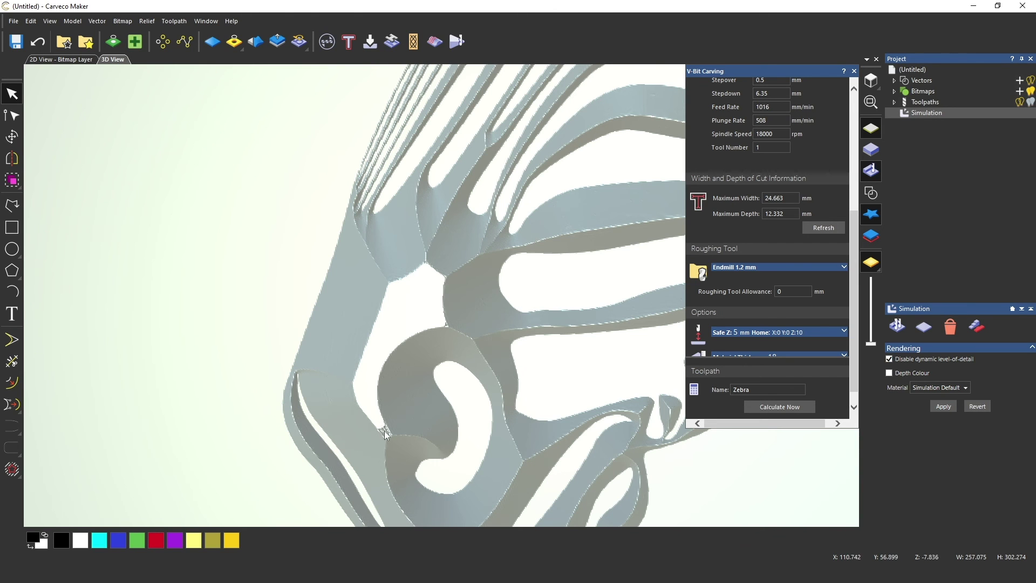
scroll(384, 358, down, 5)
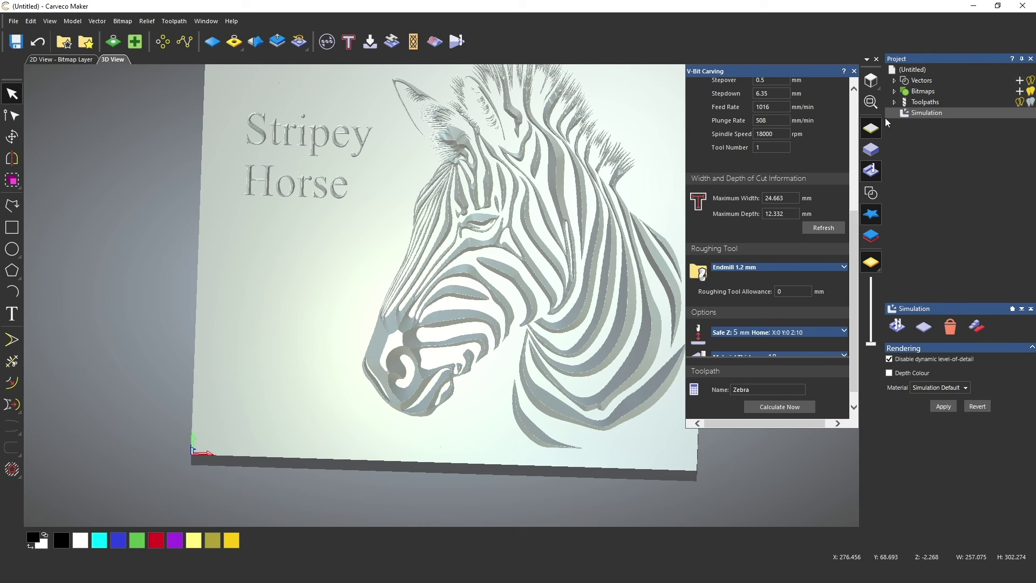
Check the machining time in the toolpath summary for the carving with 1.2 mm end mill roughing
click(923, 102)
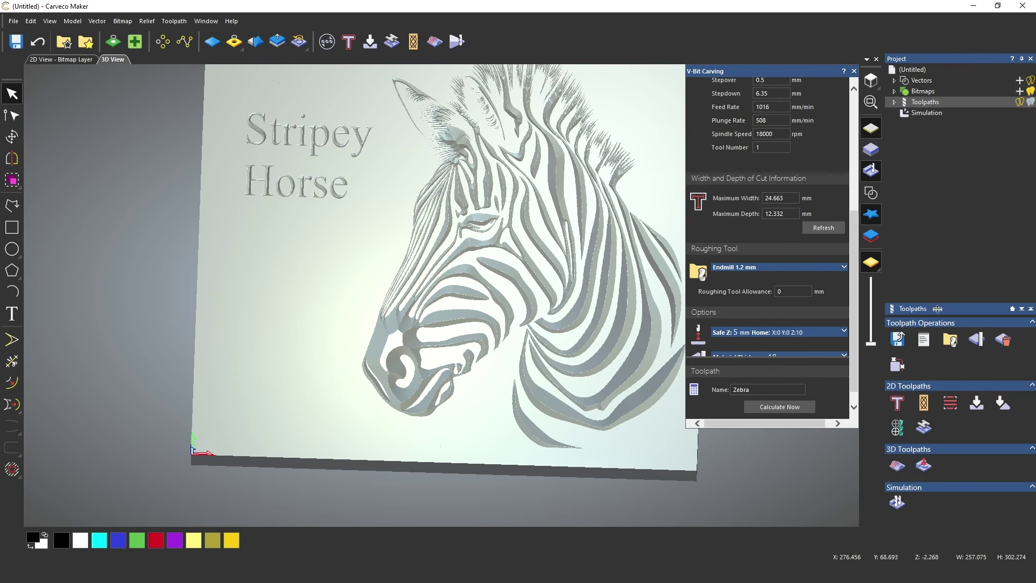
click(922, 347)
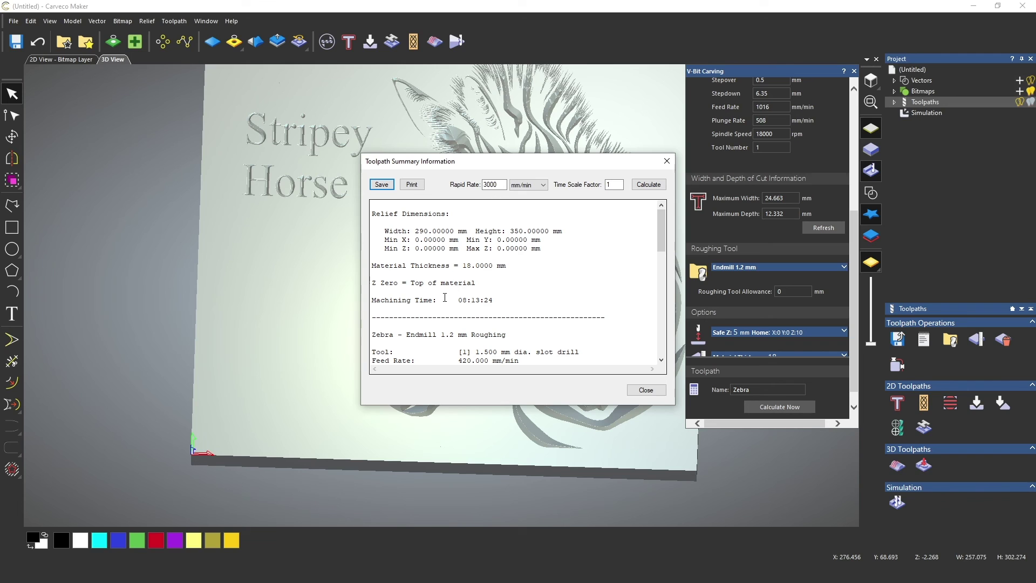
click(644, 392)
drag(429, 167, 452, 199)
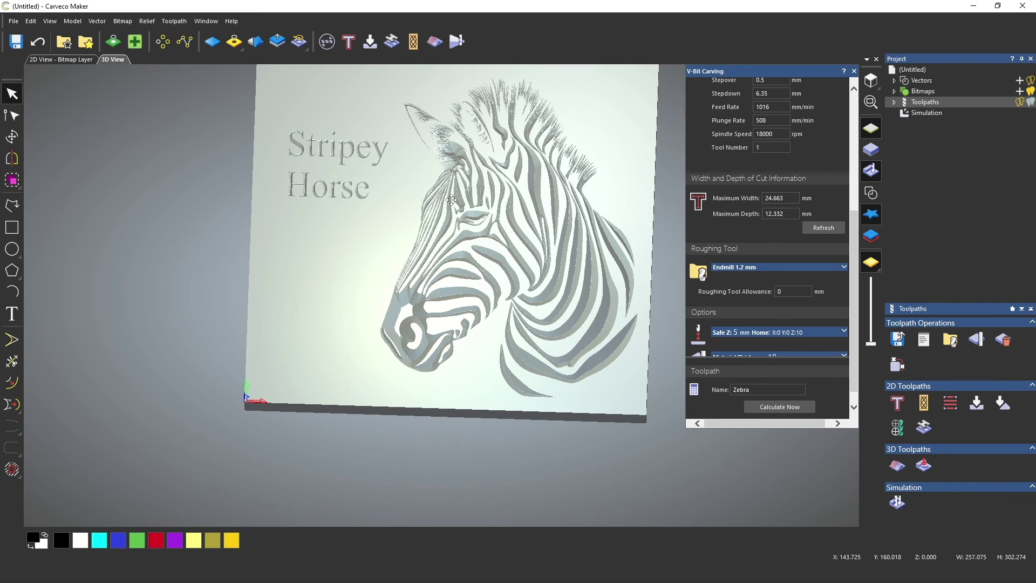
scroll(452, 200, up, 2)
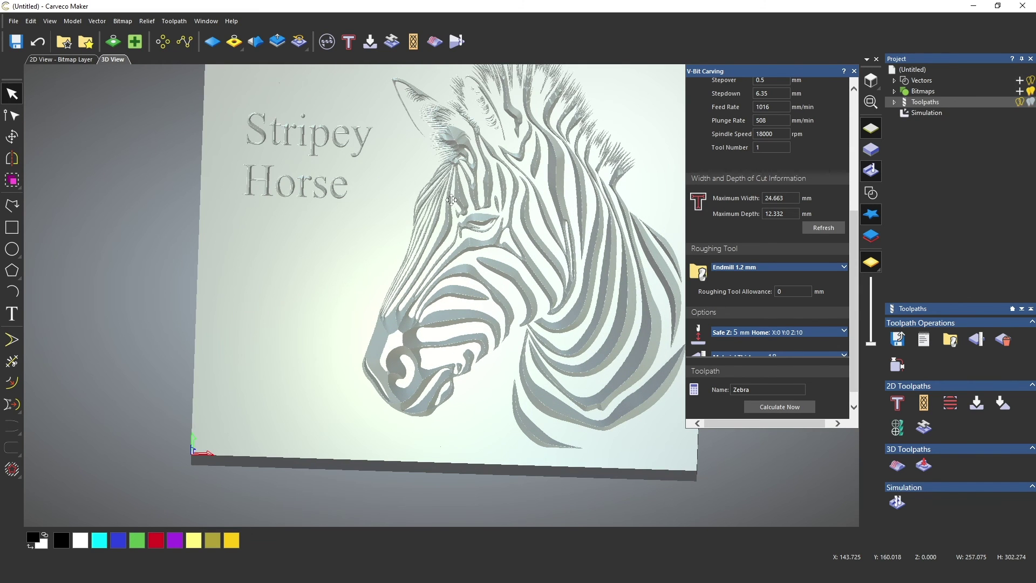
Remove the roughing tool, set the carving tool's stepover to 2.6 mm and recalculate the Zebra toolpath
click(802, 269)
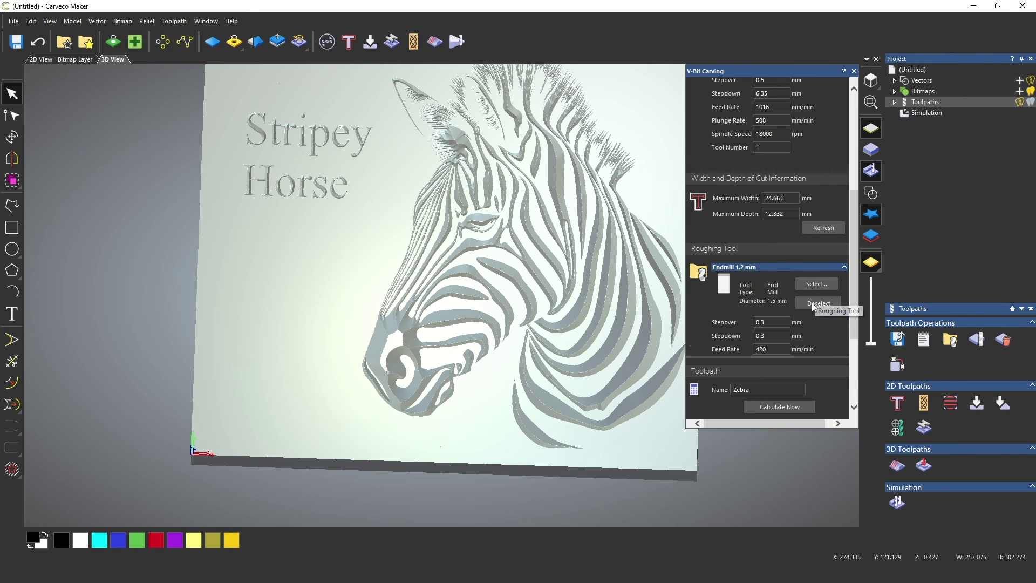
click(817, 303)
scroll(766, 215, up, 2)
click(756, 131)
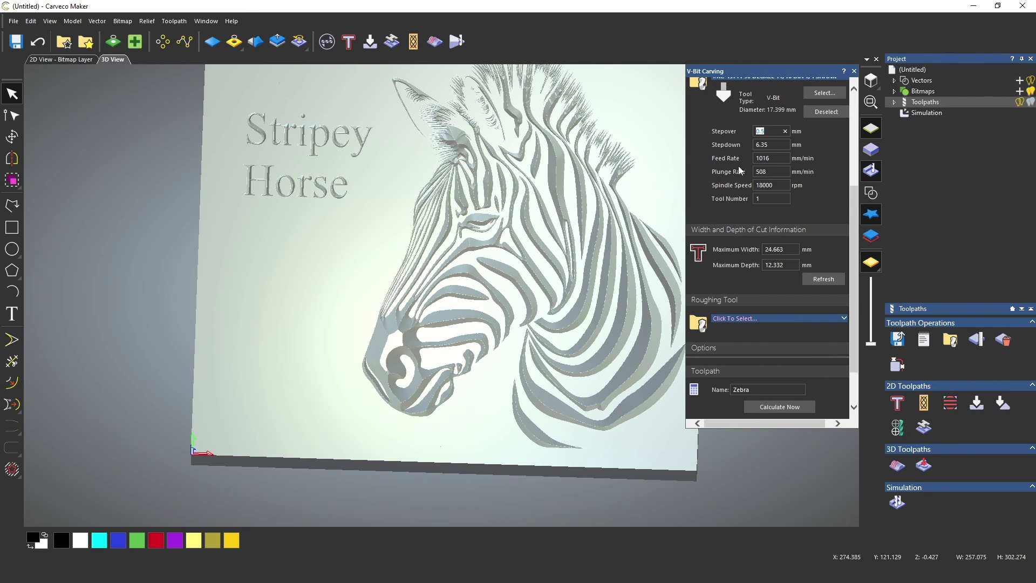
text(2.6)
click(784, 410)
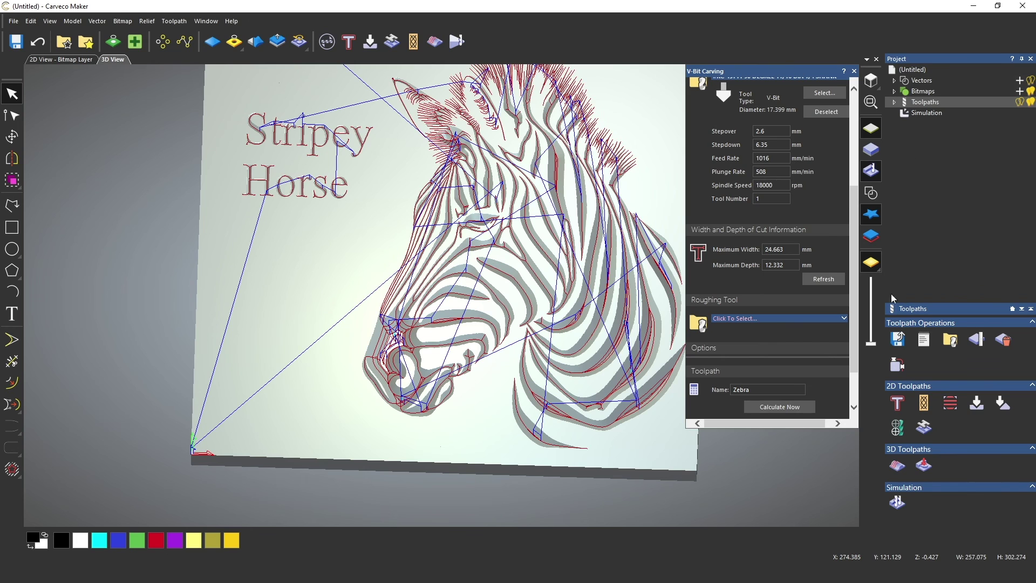
Check the V-bit-only machining time in the toolpath summary and examine the toolpath lines around the zebra's nose
click(924, 340)
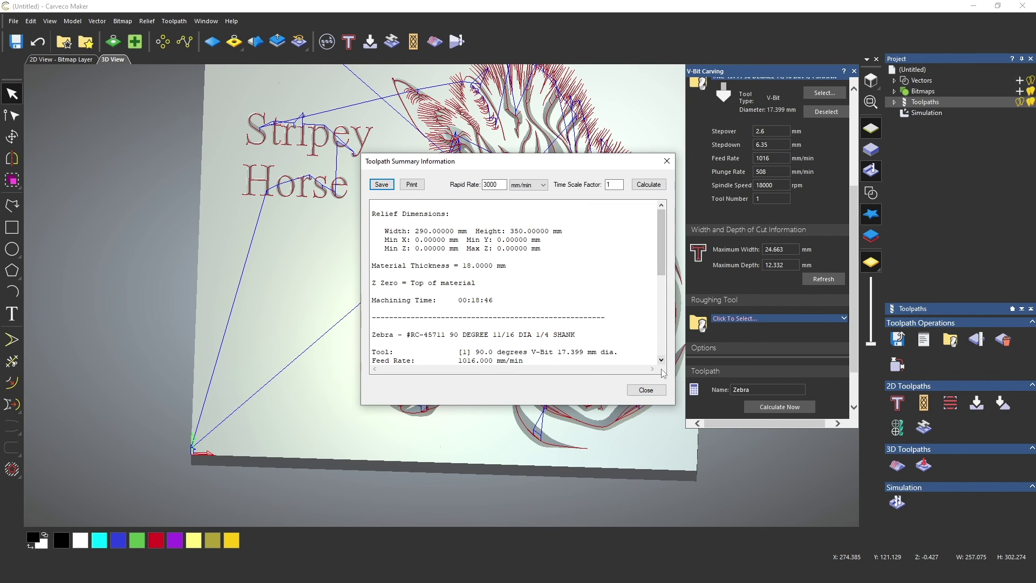
click(647, 390)
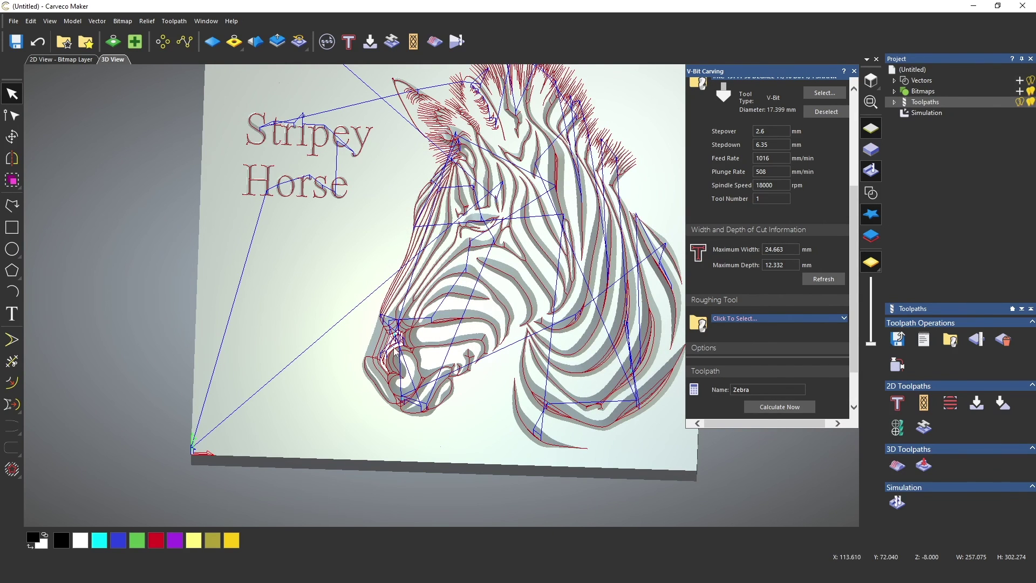
scroll(420, 319, up, 3)
scroll(400, 329, up, 2)
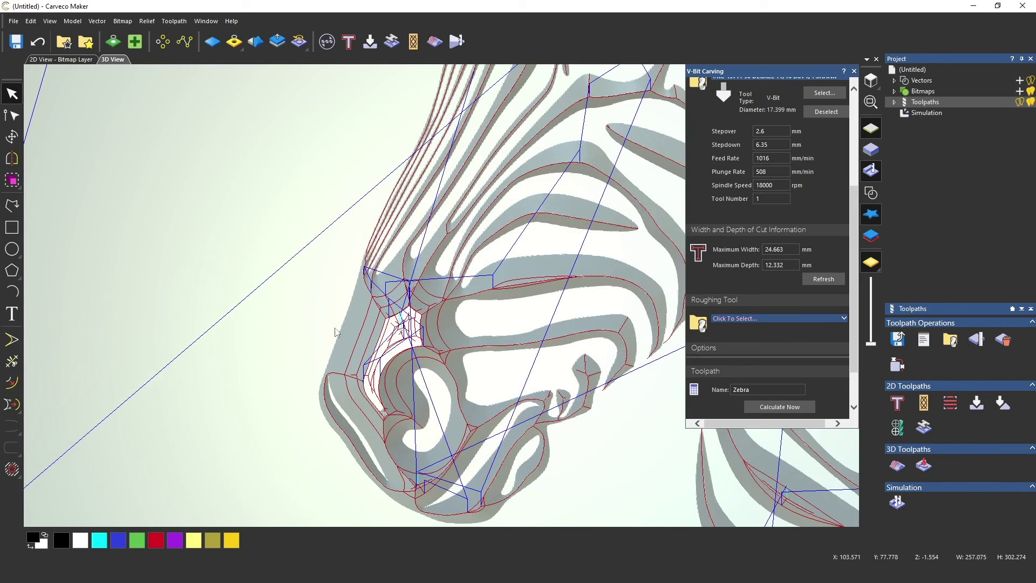
scroll(484, 392, down, 5)
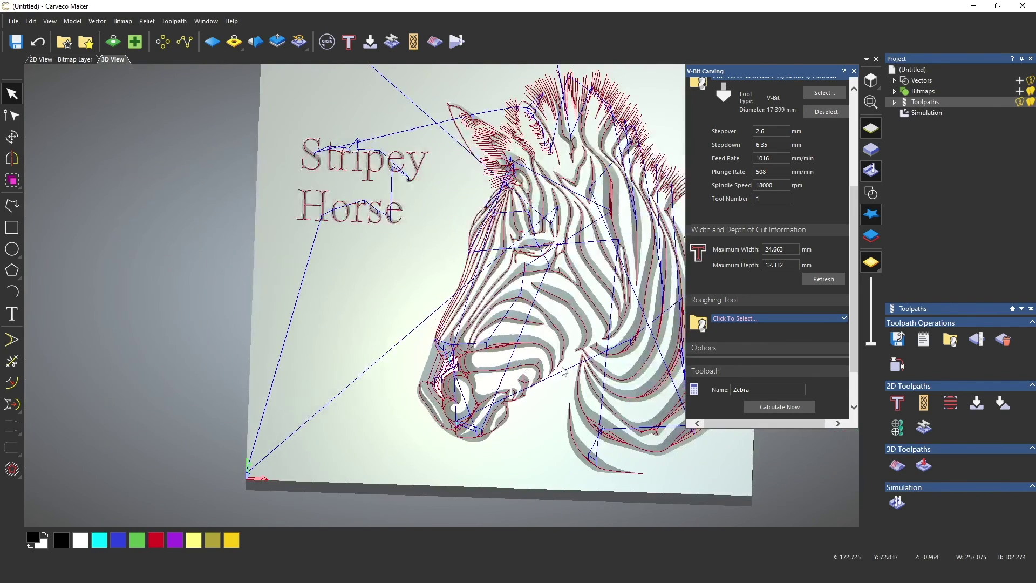
scroll(574, 370, down, 1)
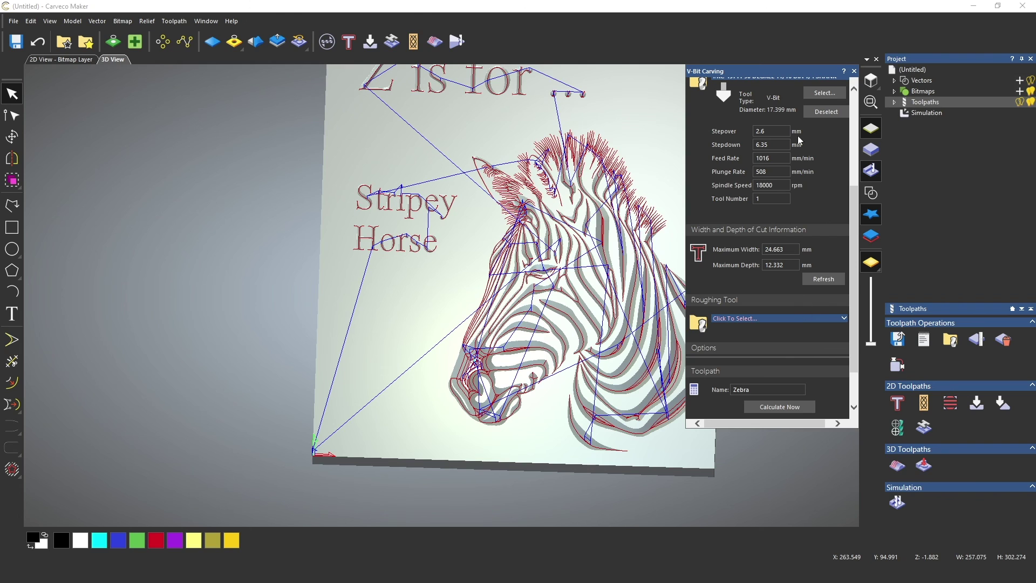
Set the V-bit carving tool's stepover to 1 mm and recalculate the Zebra toolpath
double_click(762, 131)
click(798, 409)
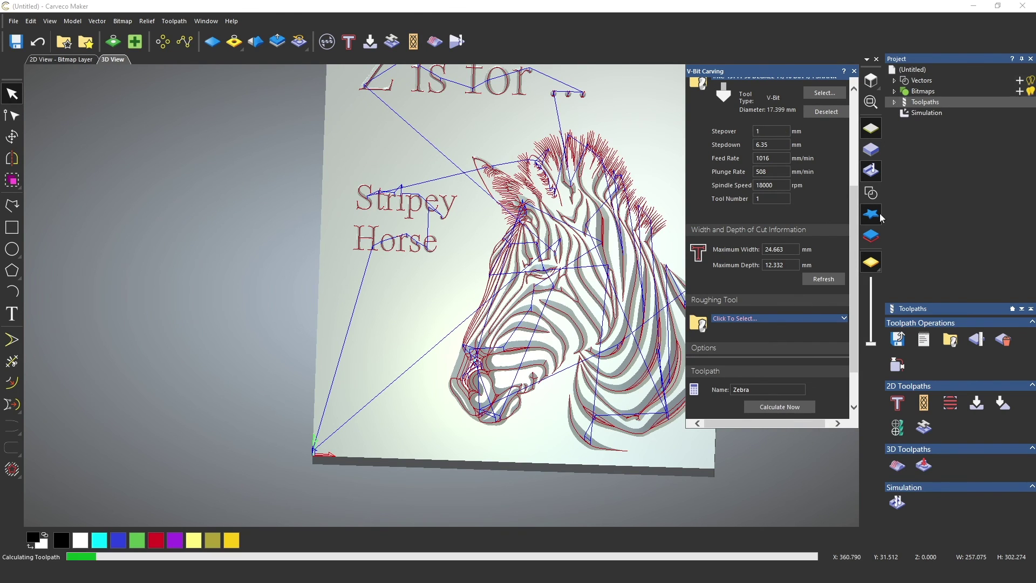
Reset the simulation, simulate all toolpaths again and inspect the carving around the zebra's nose
click(925, 110)
right_click(925, 110)
click(952, 139)
right_click(937, 114)
click(951, 125)
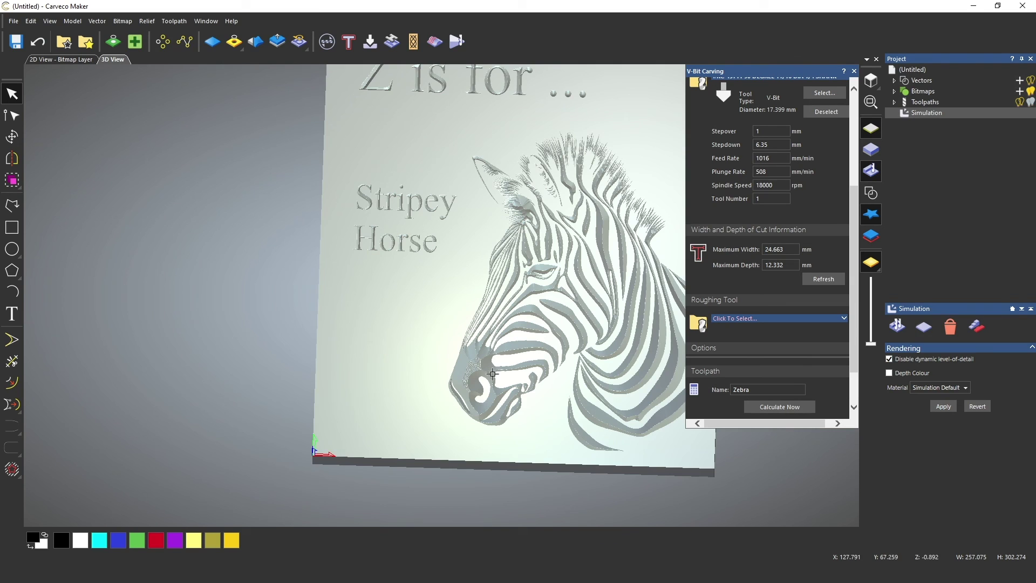
scroll(493, 374, up, 1)
scroll(526, 359, down, 1)
scroll(594, 286, up, 3)
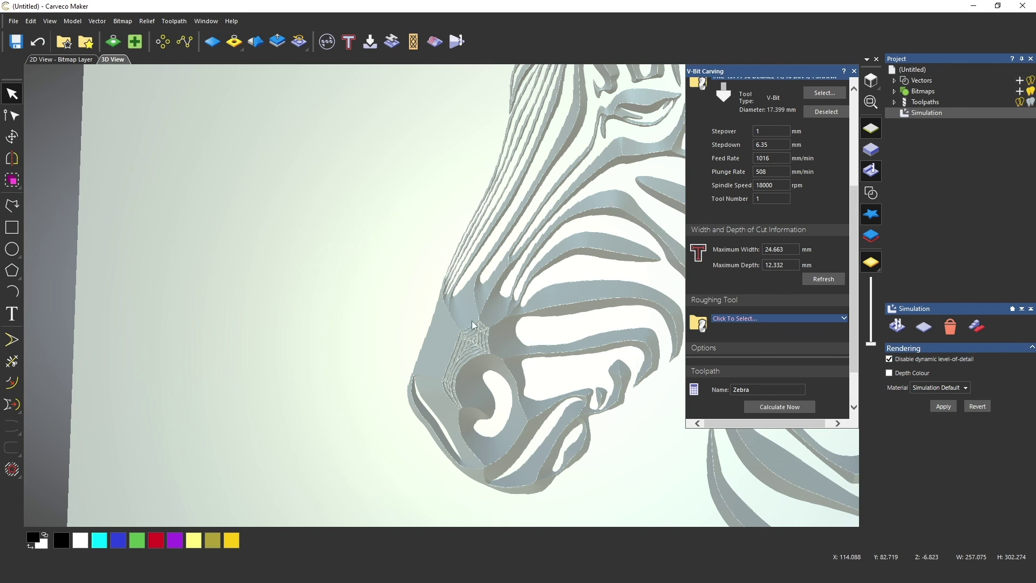
scroll(497, 348, down, 5)
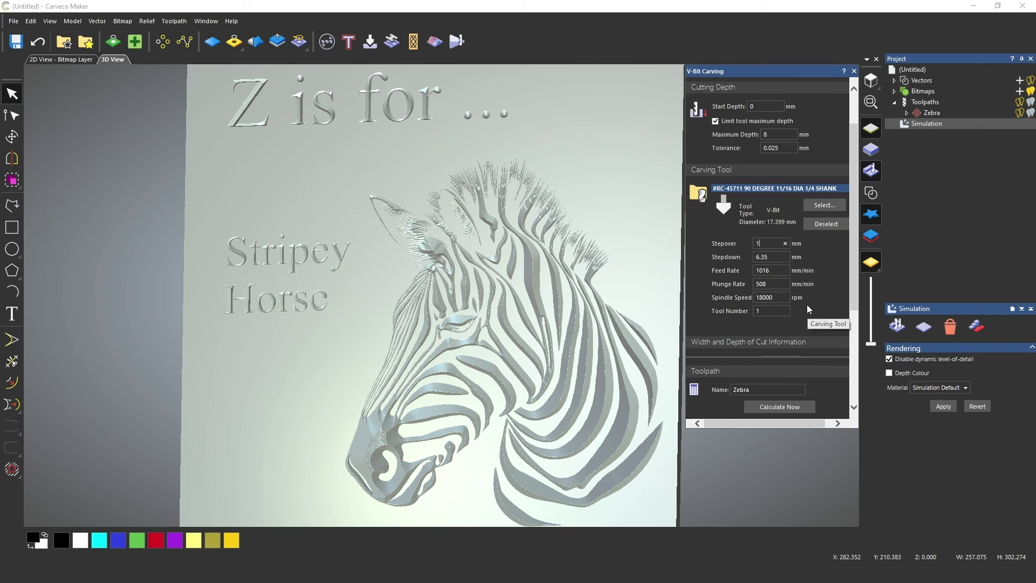
Display the Zebra toolpath lines and examine the V-bit passes around the zebra's head and stripes
click(778, 258)
click(1030, 114)
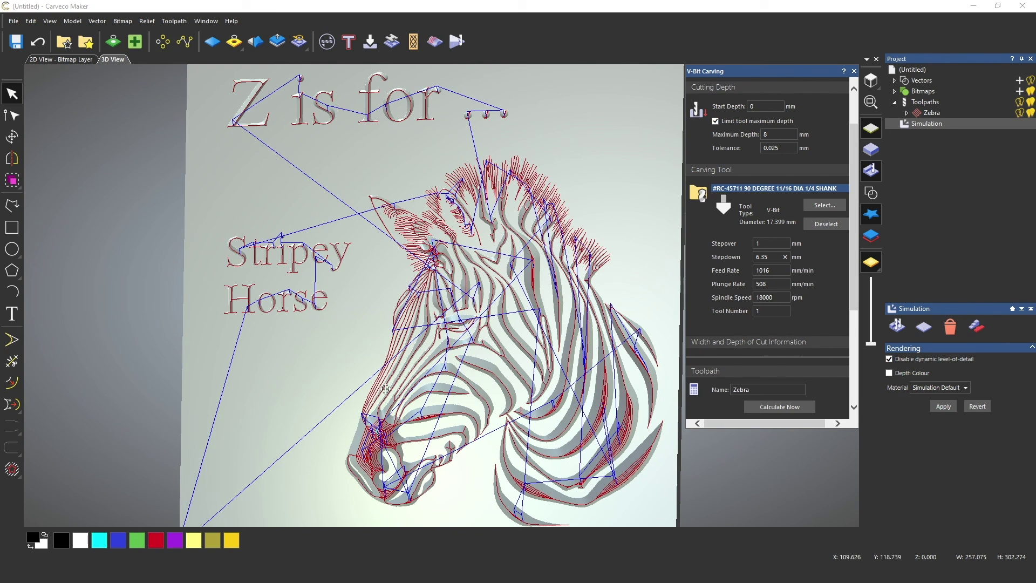
scroll(502, 311, up, 5)
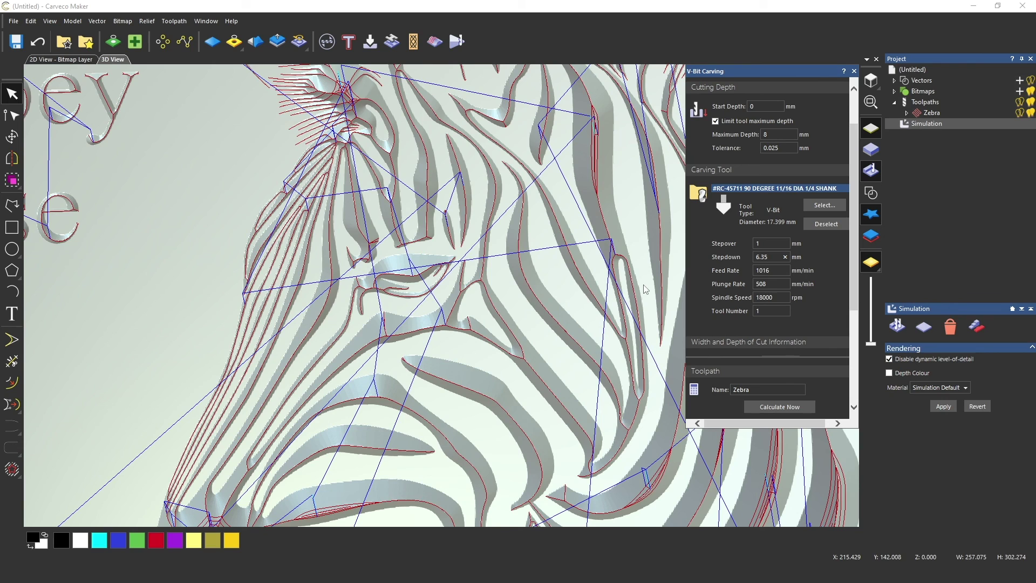
scroll(625, 288, down, 3)
scroll(624, 289, down, 1)
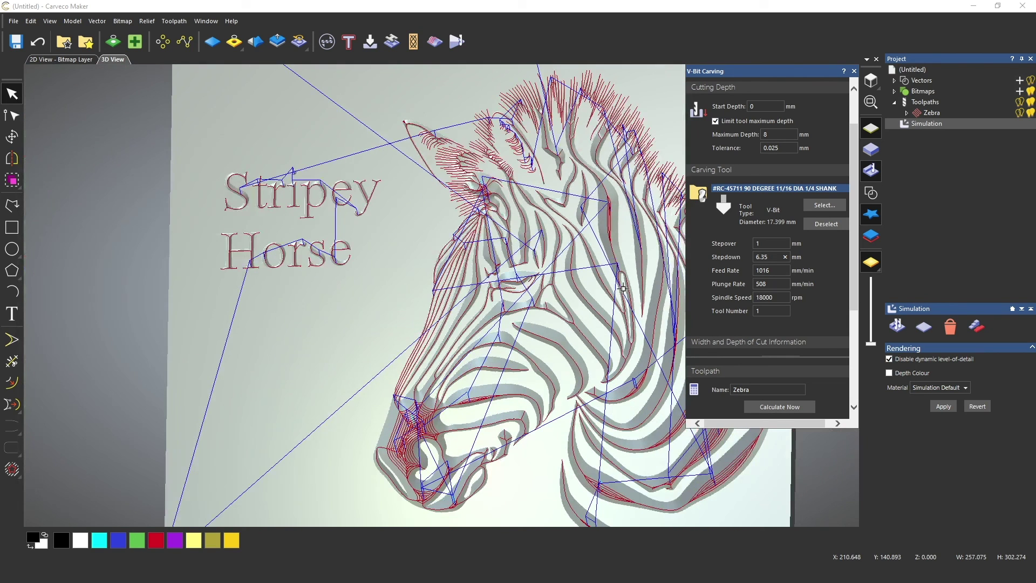
Set the V-bit carving tool's stepdown to 1 mm and recalculate the Zebra toolpath
double_click(776, 258)
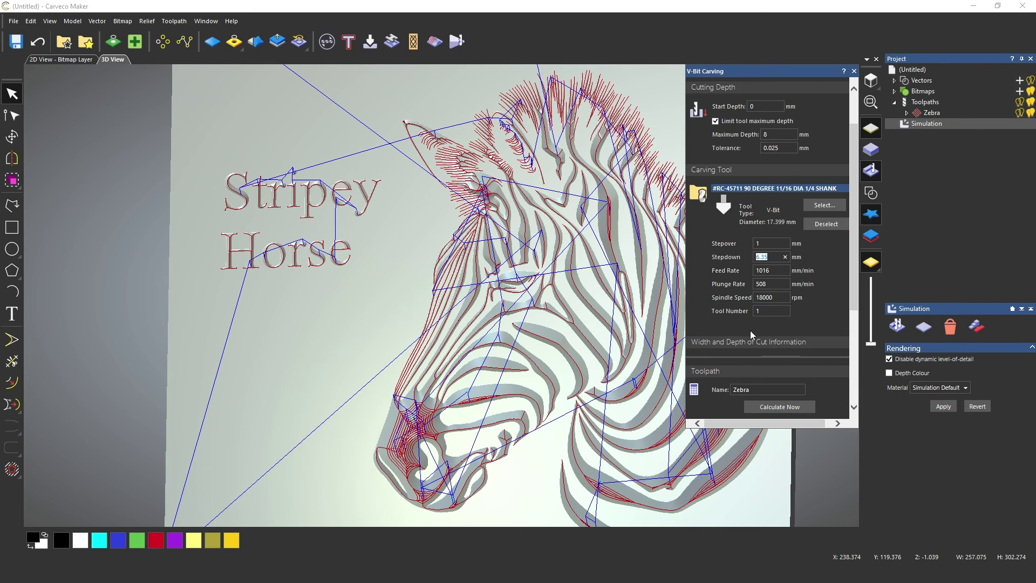
text(1)
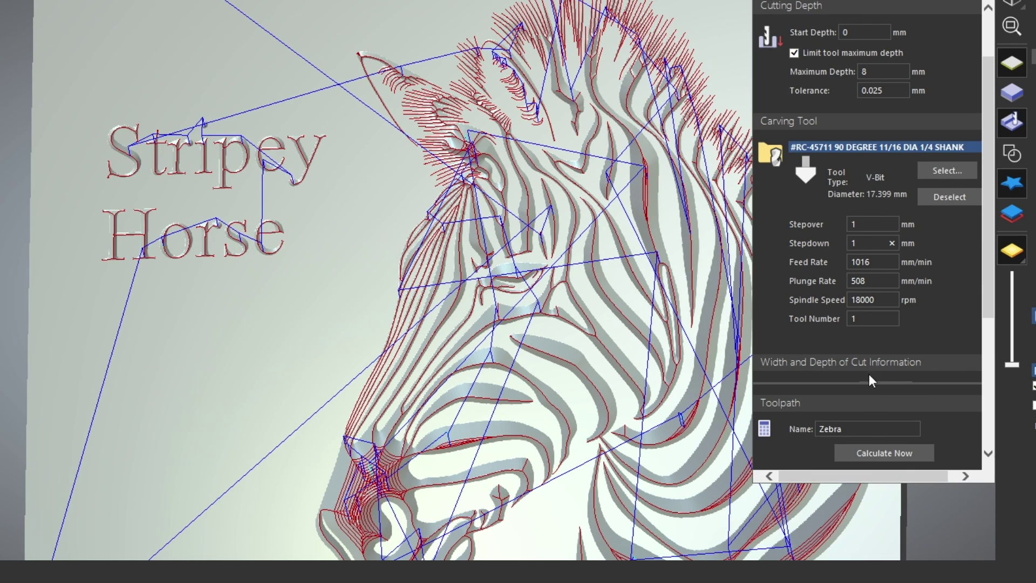
click(871, 452)
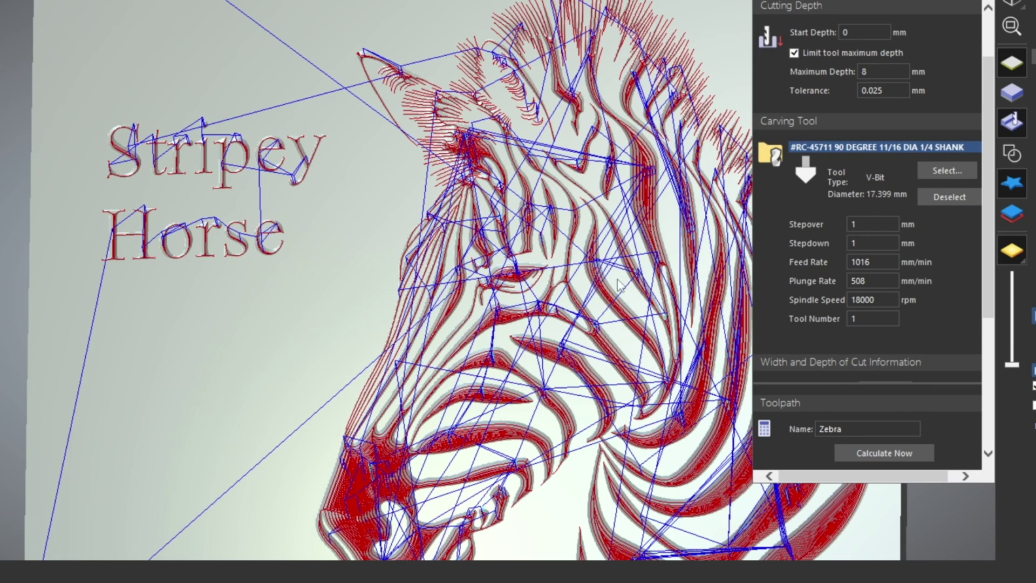
Examine the layered toolpath passes in the zebra's stripes up close, and return to an overall view of the carved block
scroll(619, 286, up, 6)
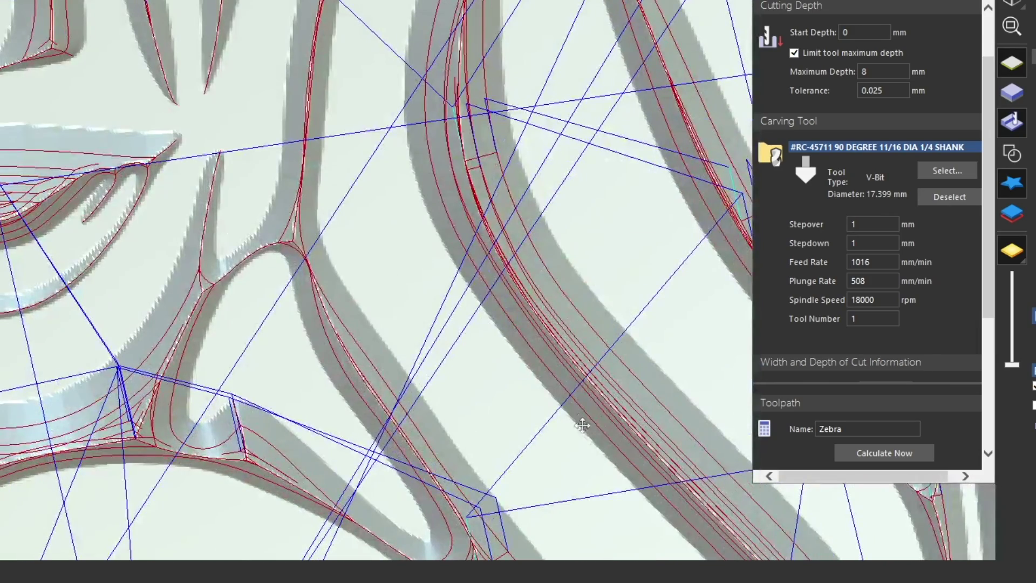
scroll(580, 449, up, 2)
drag(580, 449, 509, 354)
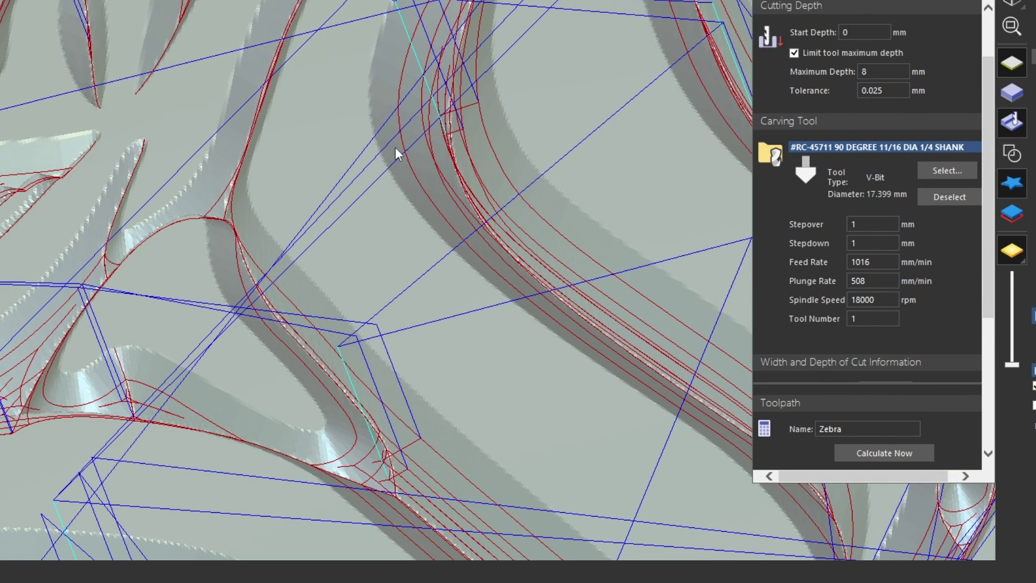
scroll(462, 178, down, 2)
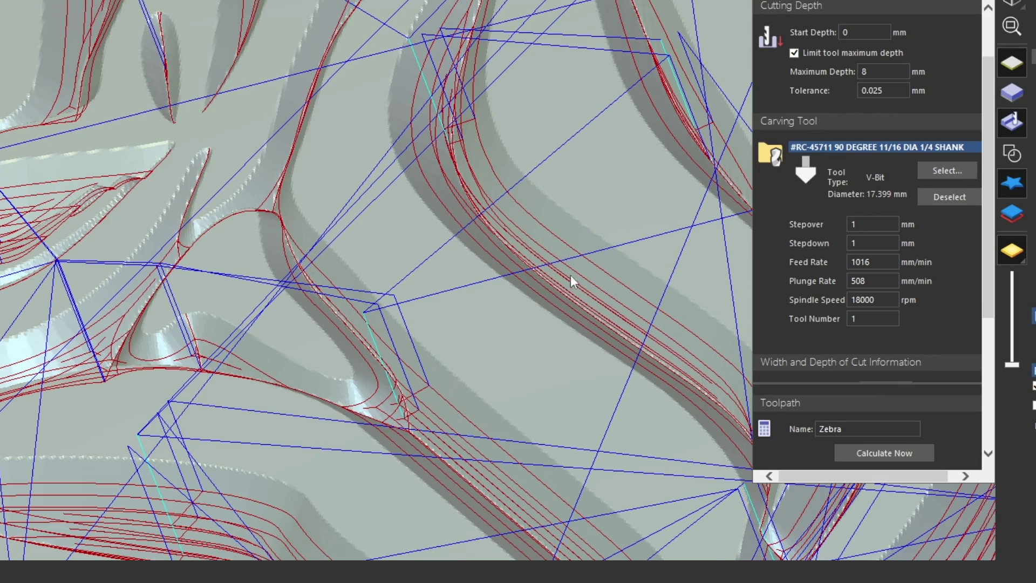
scroll(534, 290, down, 5)
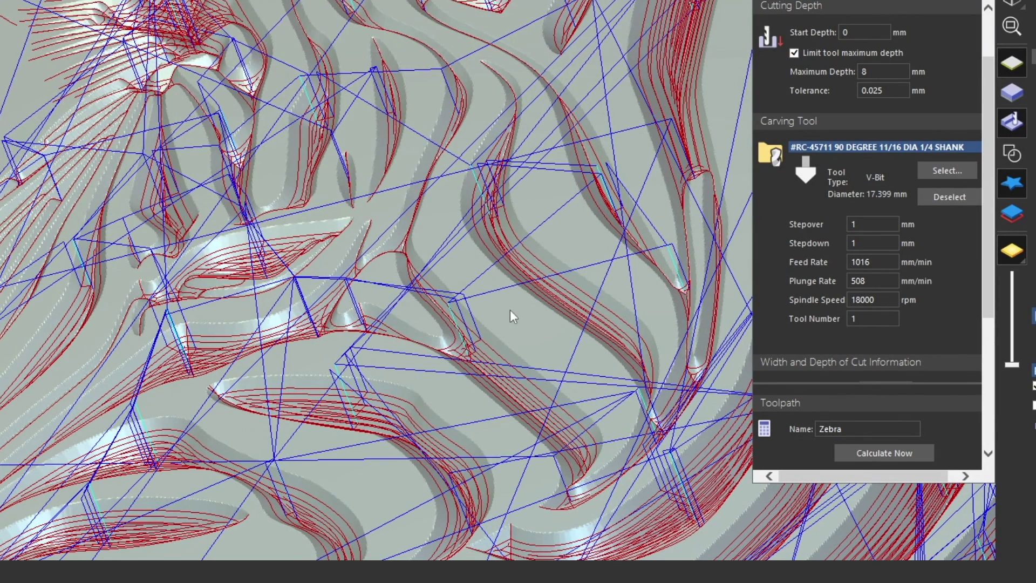
scroll(577, 322, down, 2)
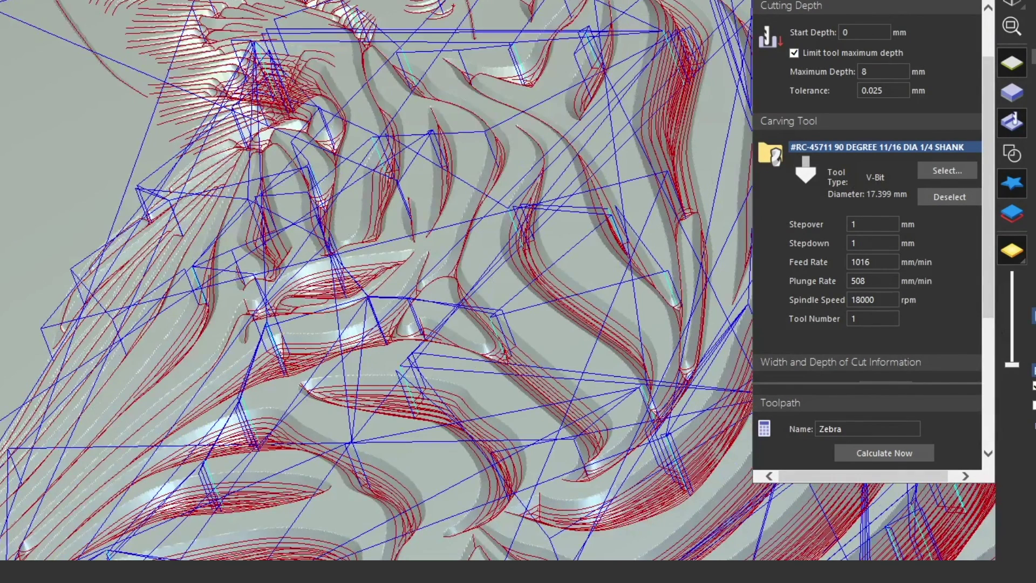
click(1017, 3)
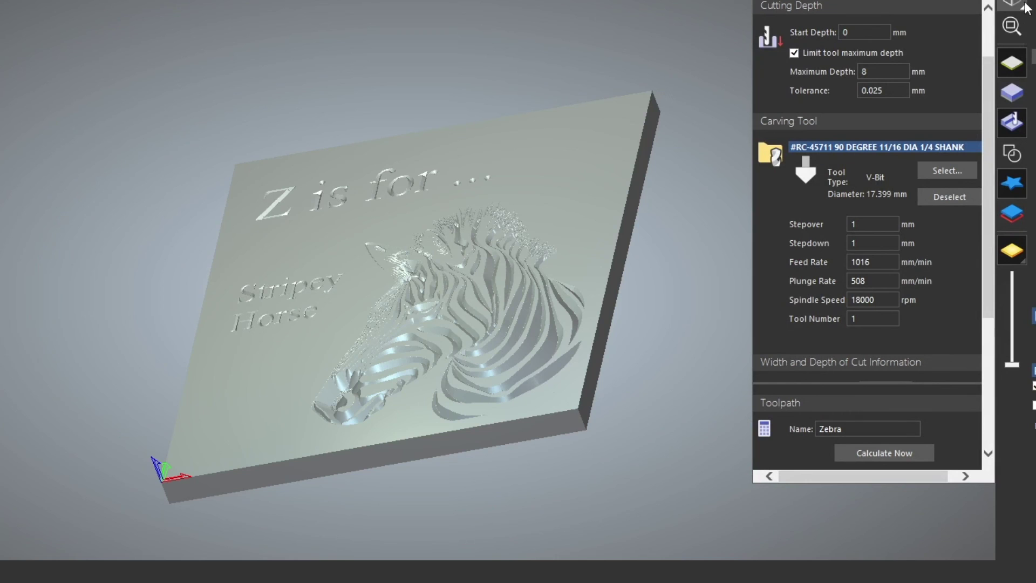
click(1017, 3)
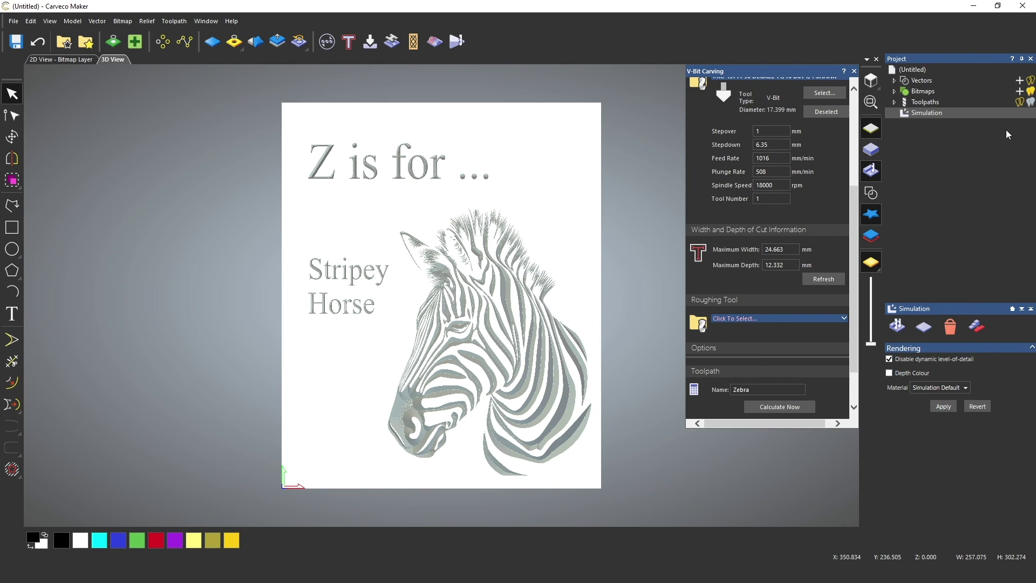
Show the toolpaths, examine the V-bit lines in the "Z is for ..." lettering, and hide the toolpaths again
click(1031, 103)
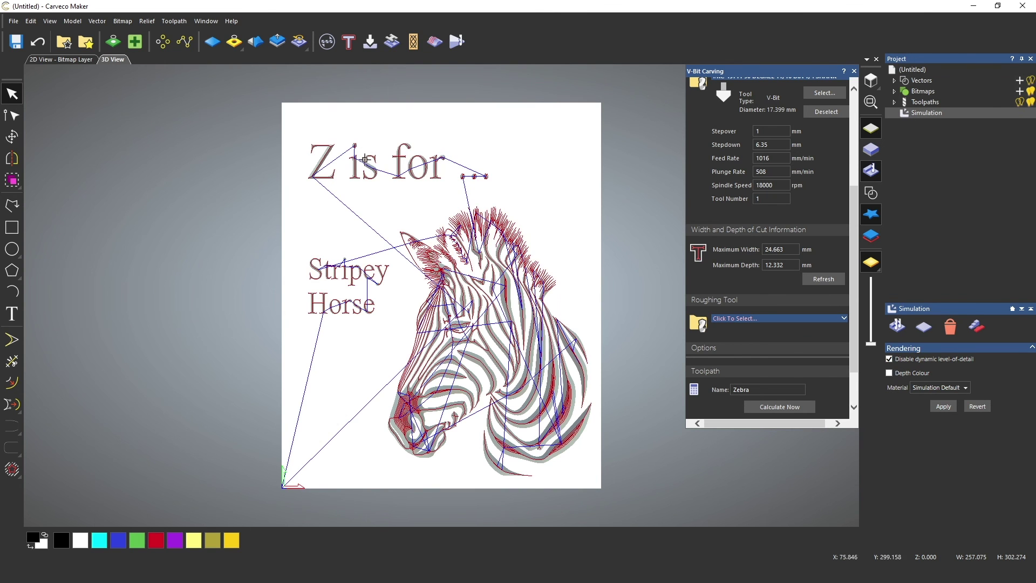
scroll(399, 178, up, 8)
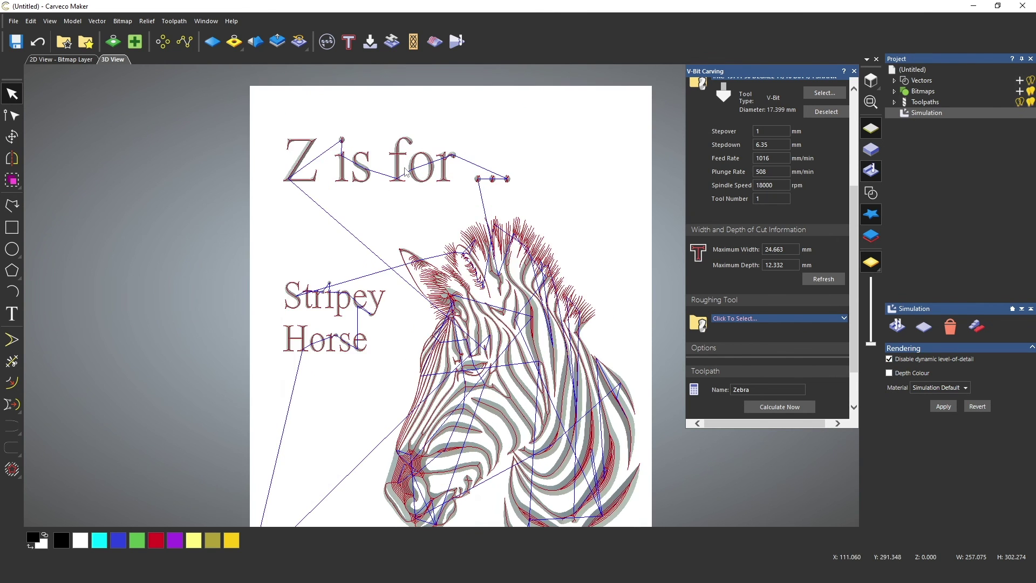
scroll(387, 192, up, 6)
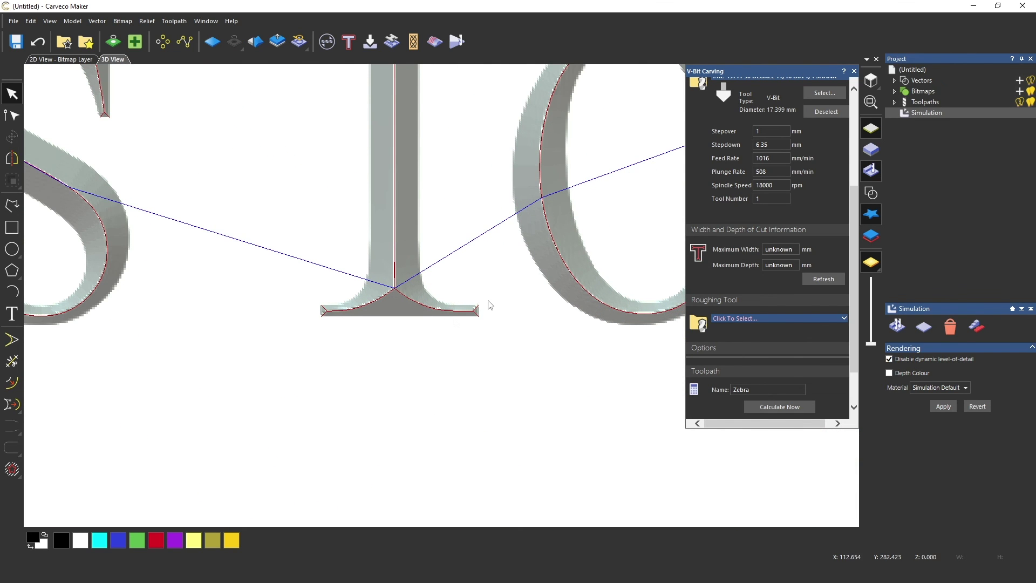
scroll(411, 326, down, 6)
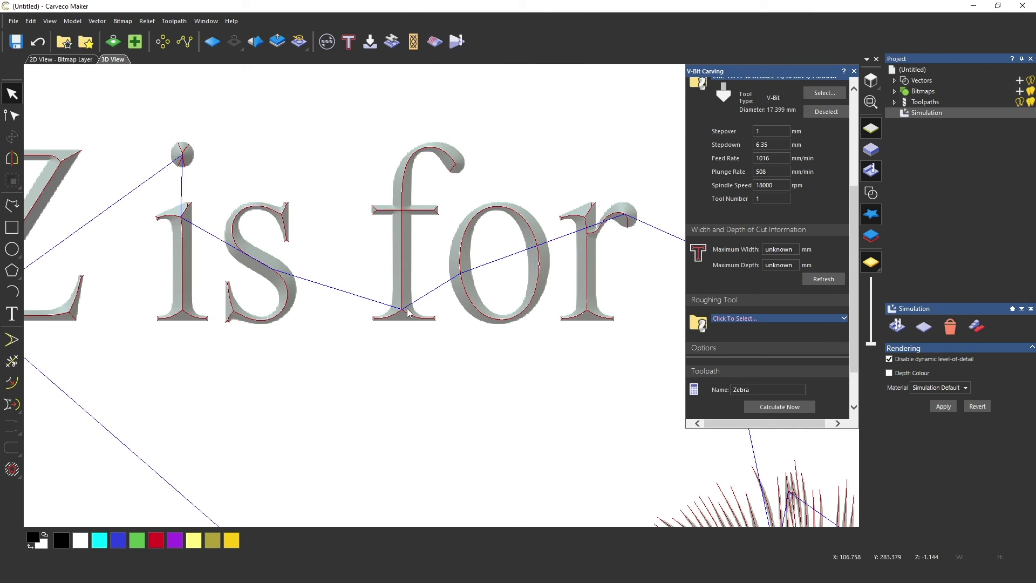
scroll(409, 329, down, 4)
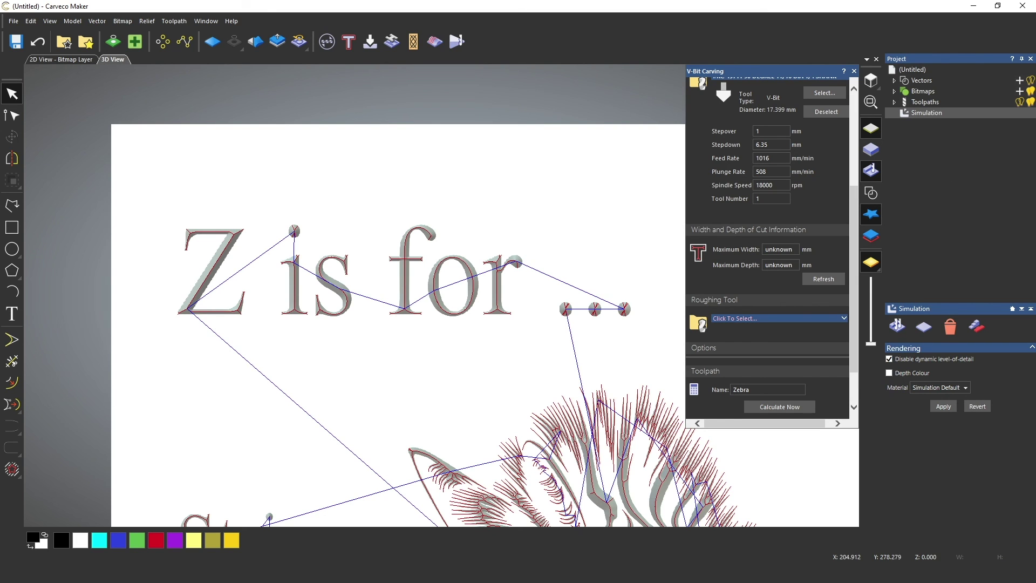
click(1030, 102)
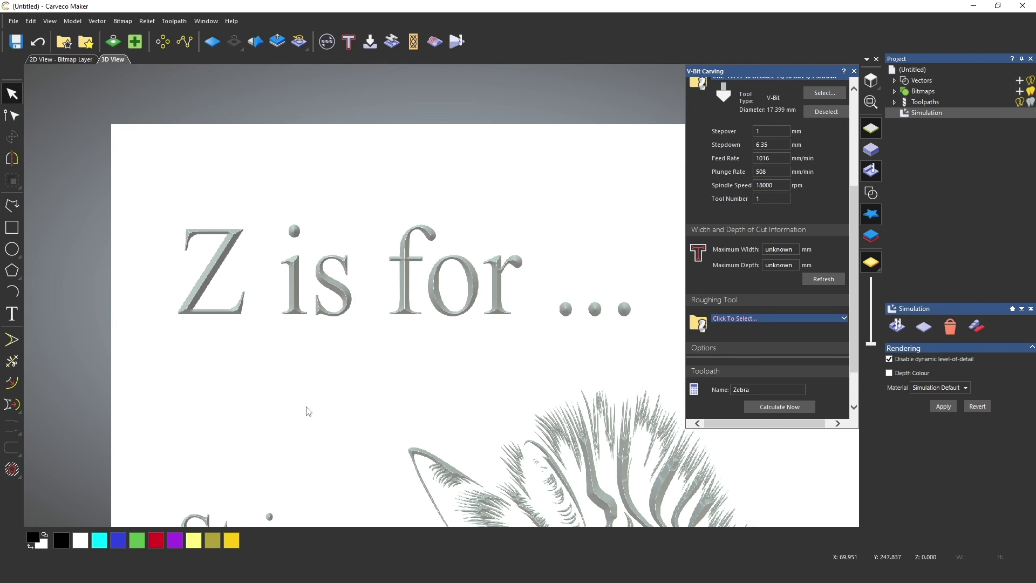
scroll(331, 370, down, 3)
middle_drag(380, 386, 308, 193)
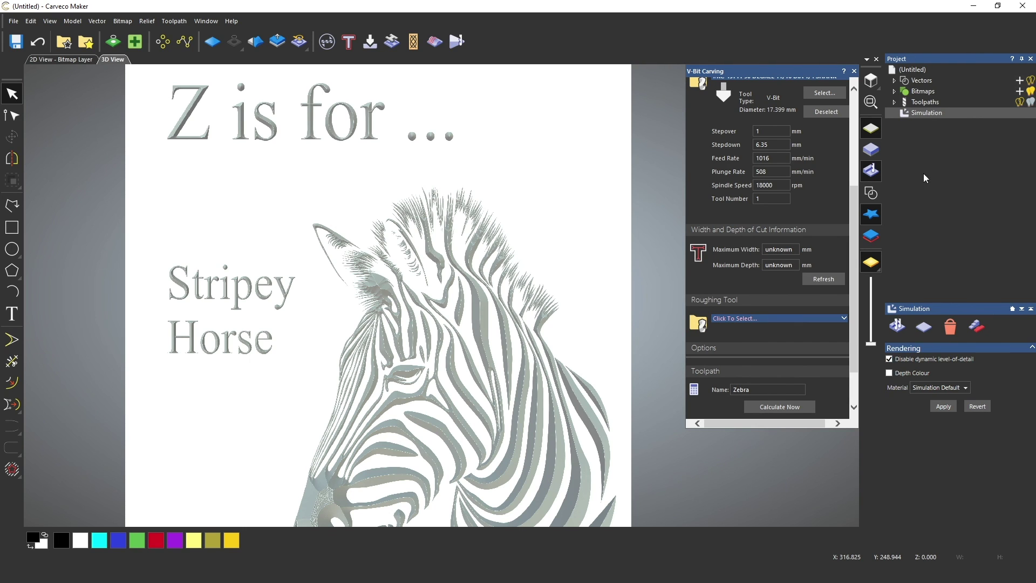
Open the save options for the calculated Zebra toolpath
click(928, 103)
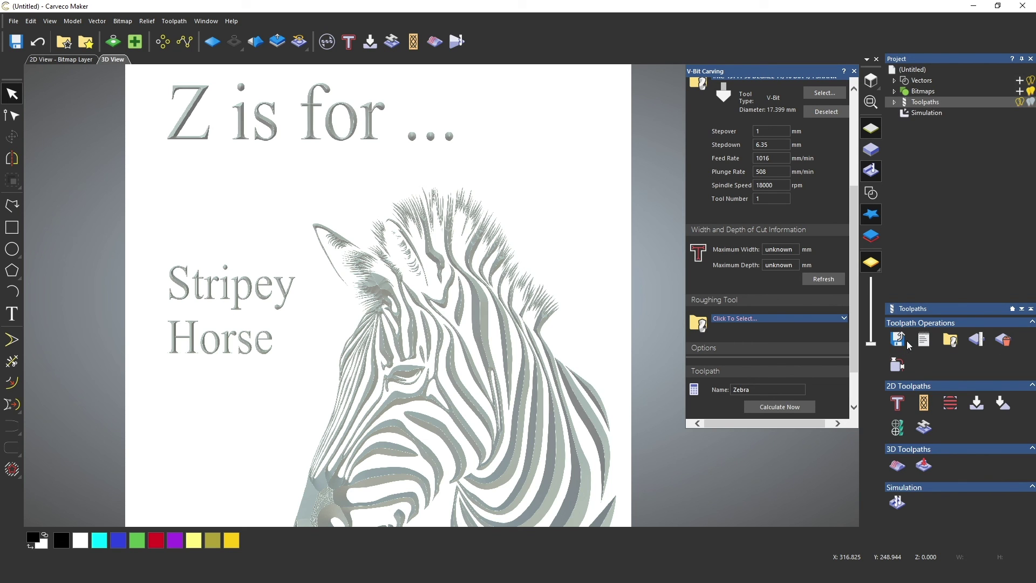
click(896, 341)
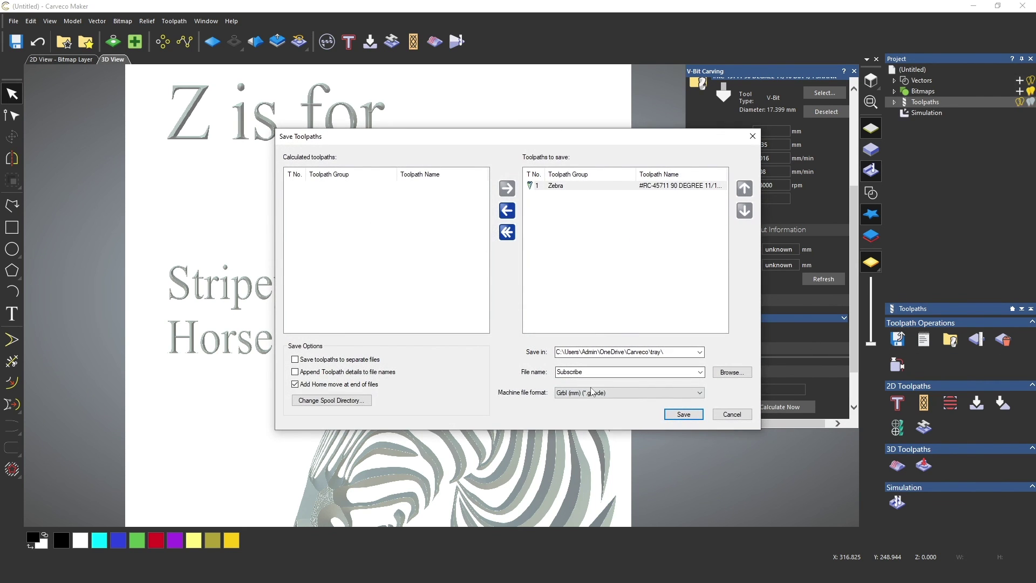